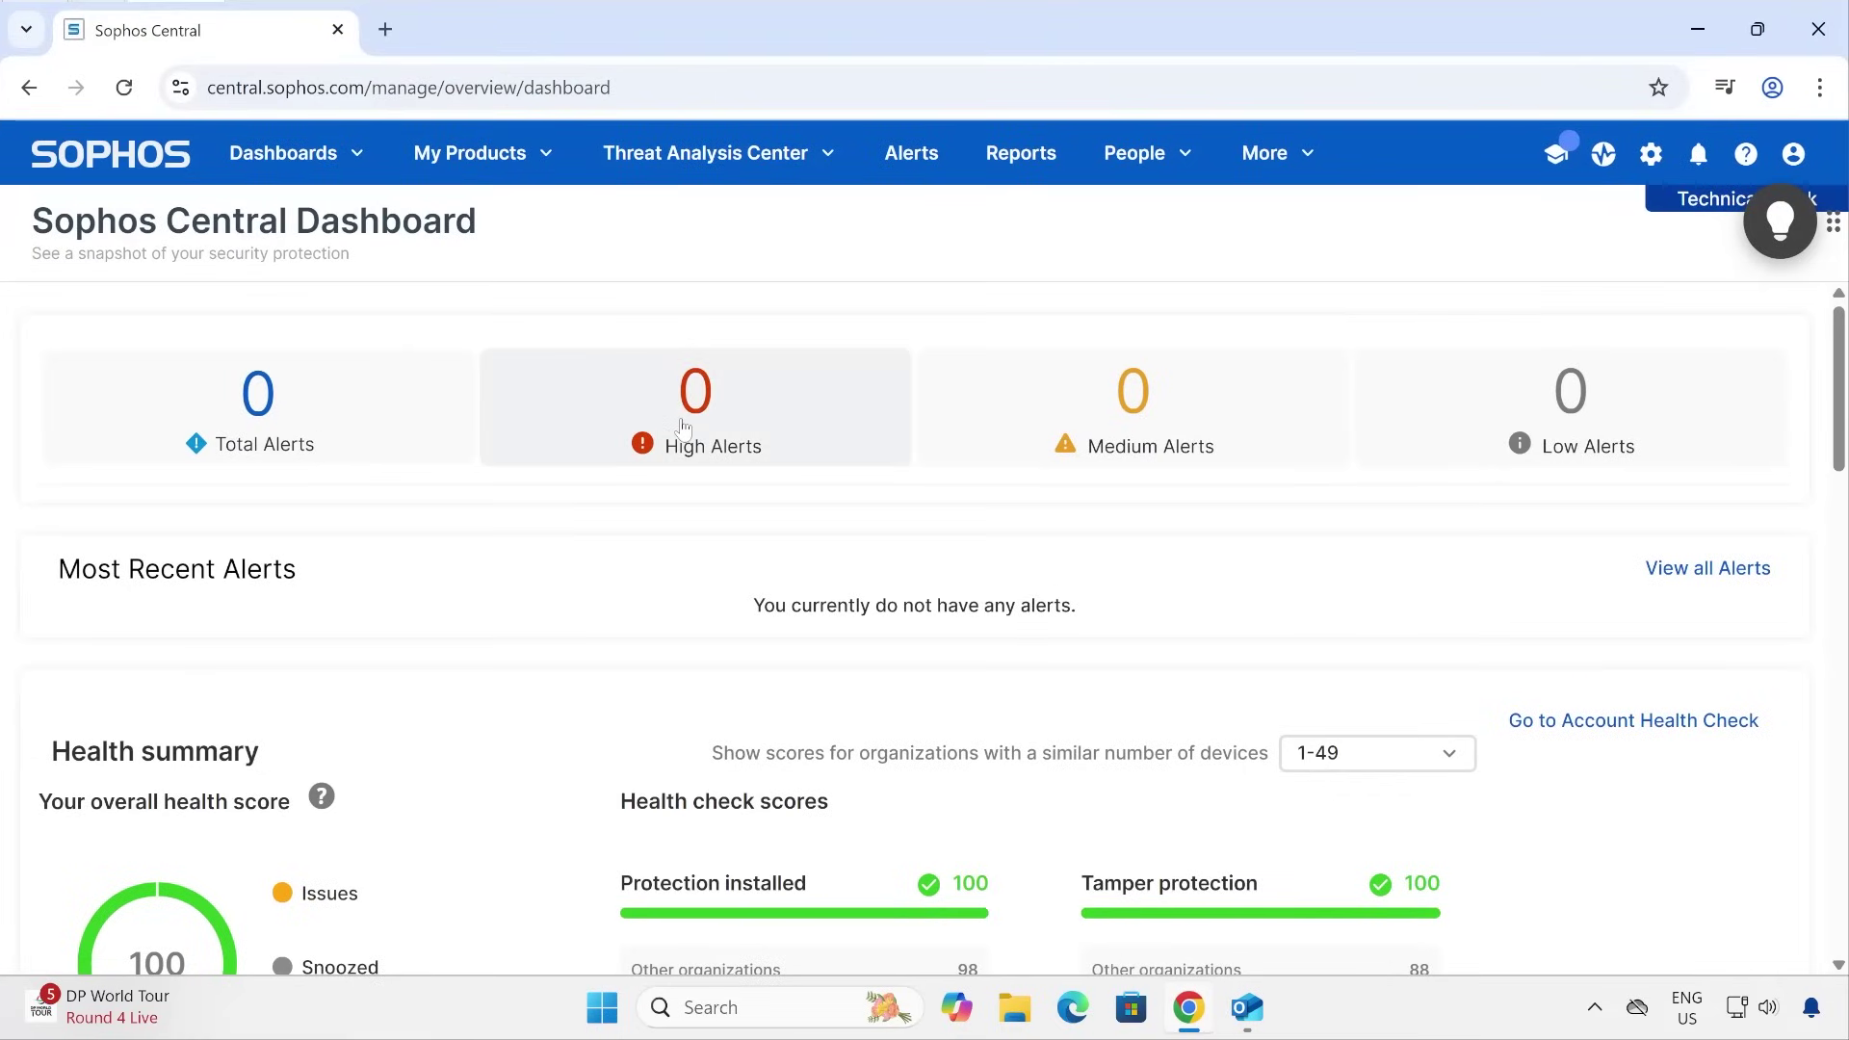
Open the Endpoint product and go to its installers page.
left_click(550, 164)
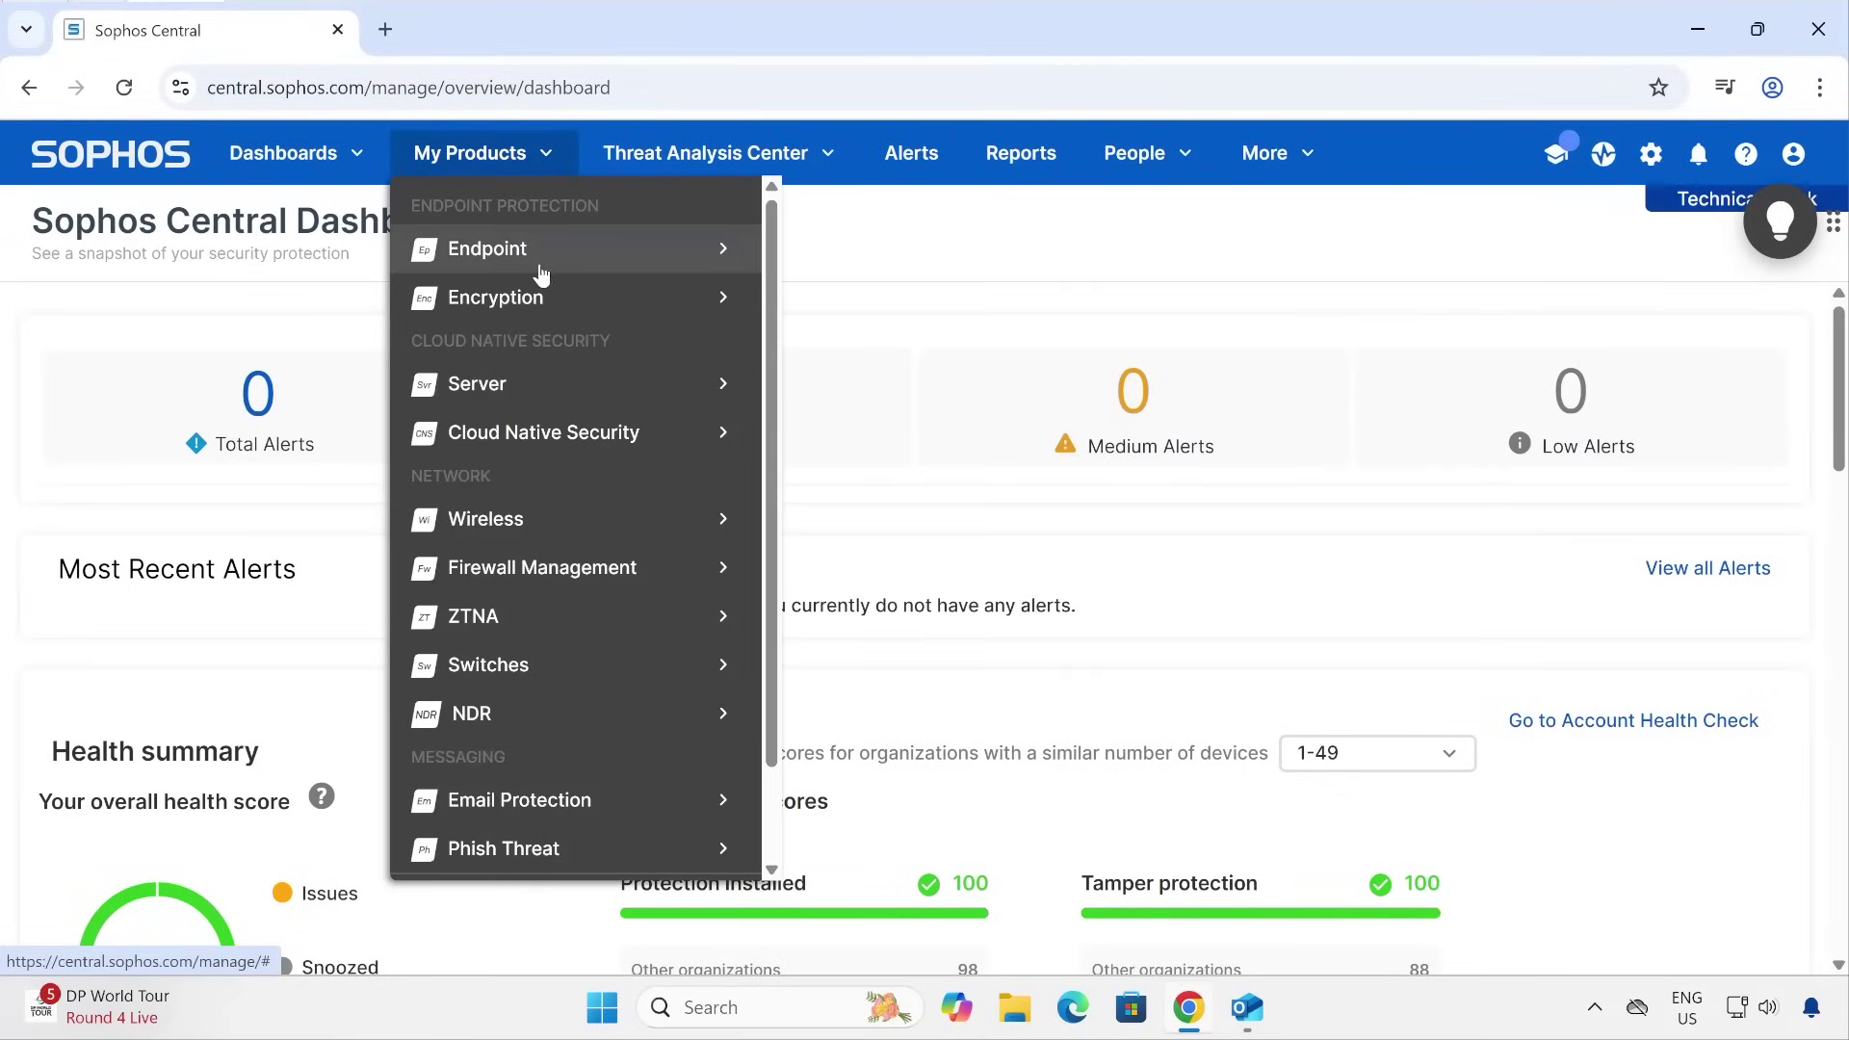
mouse_move(529, 266)
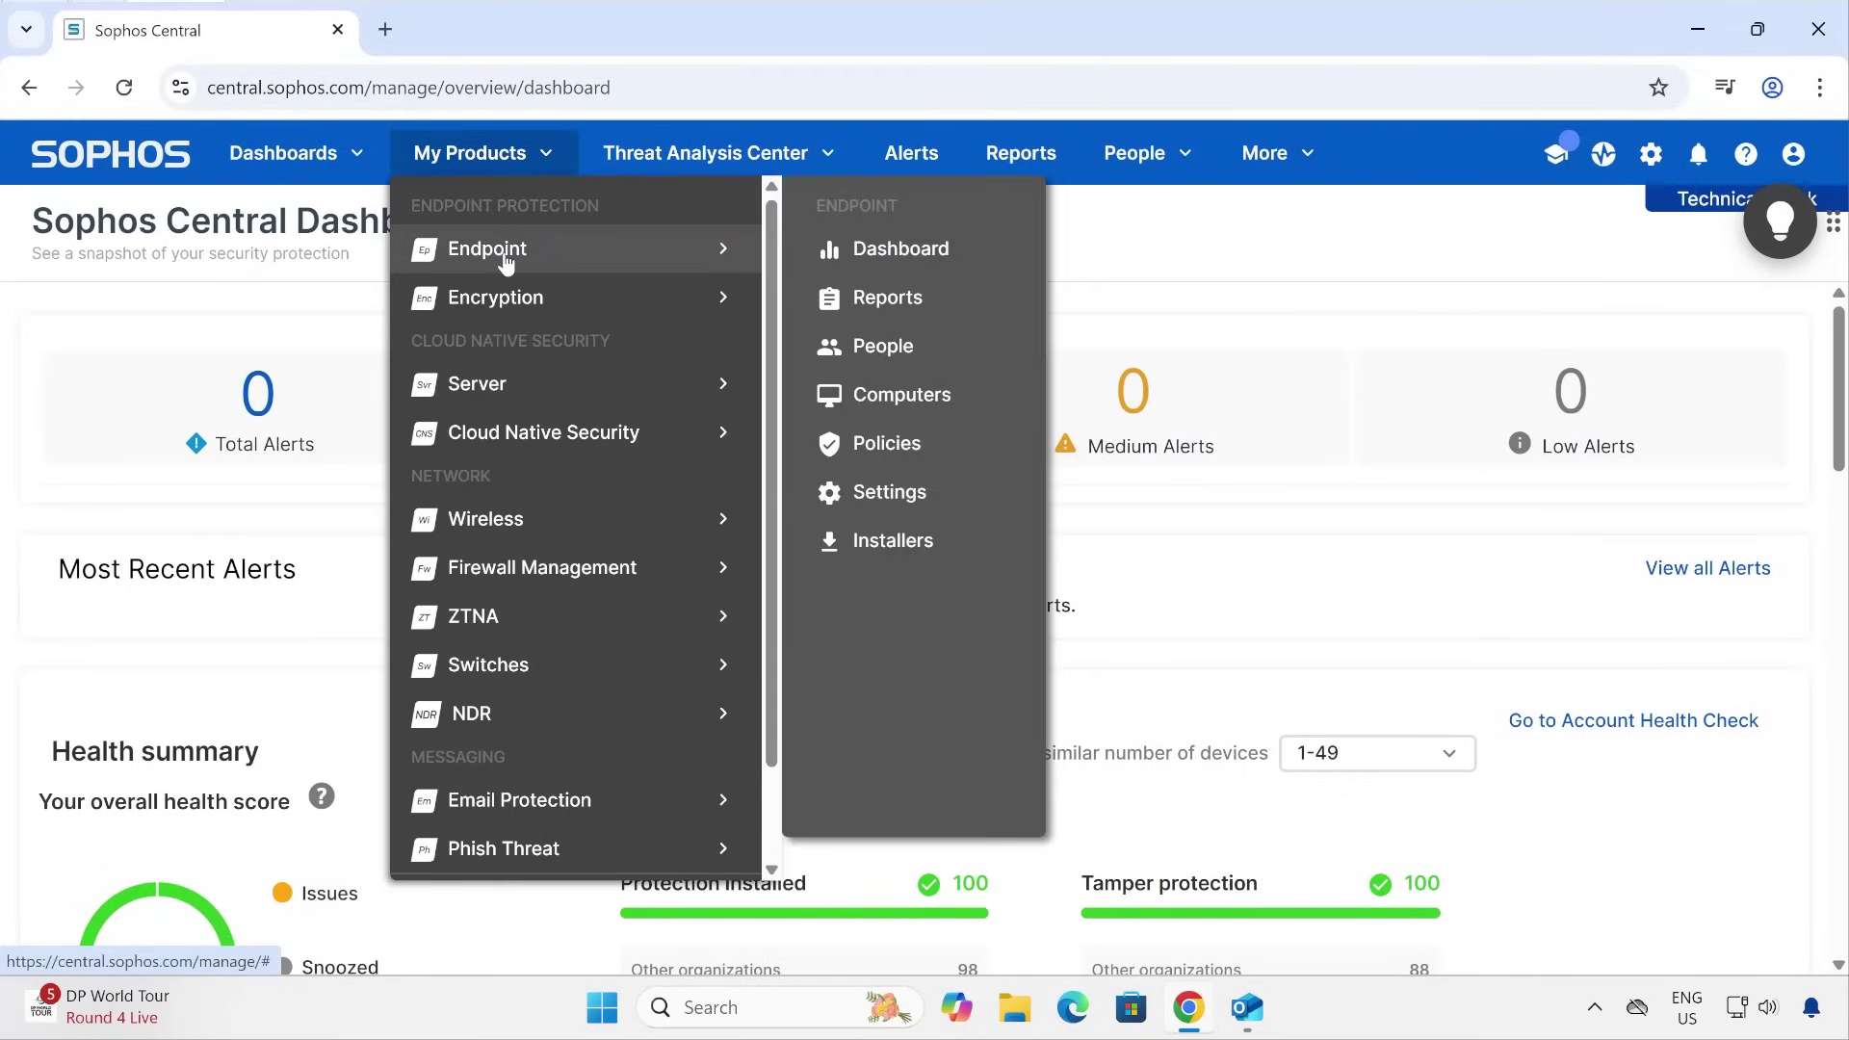
left_click(660, 252)
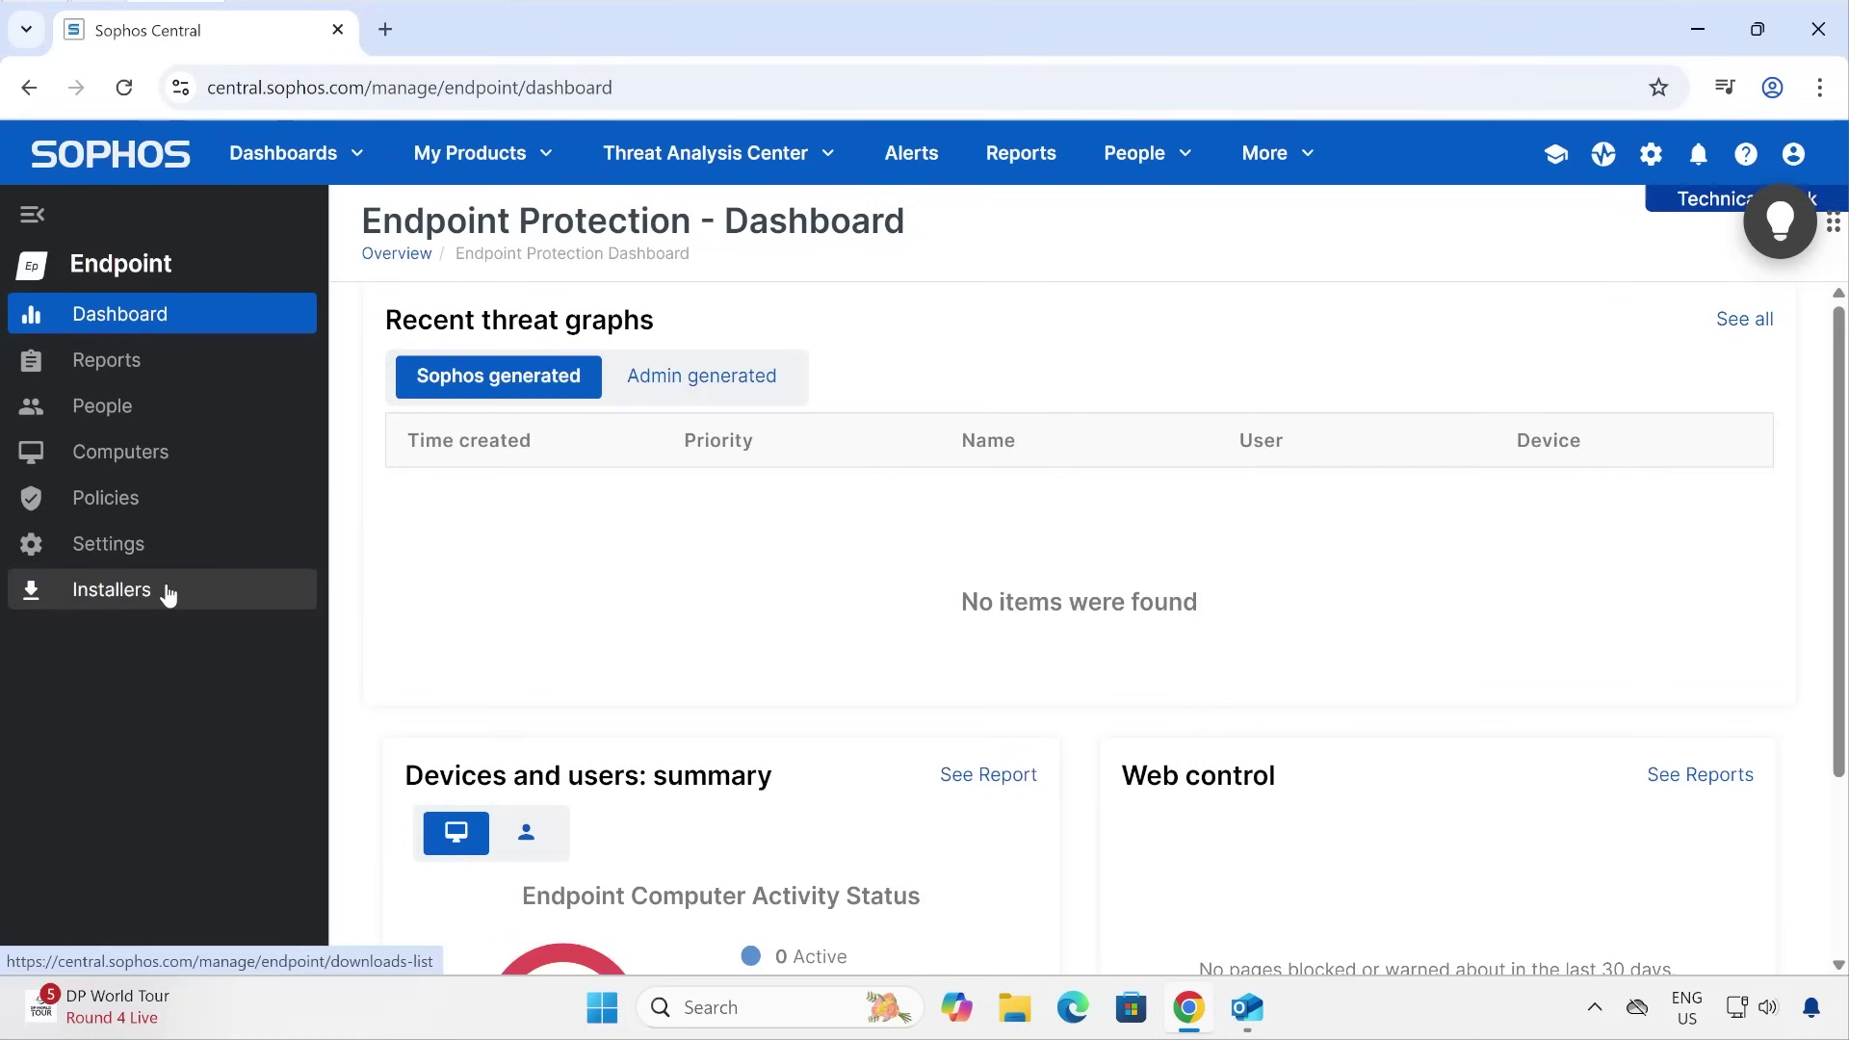
left_click(168, 594)
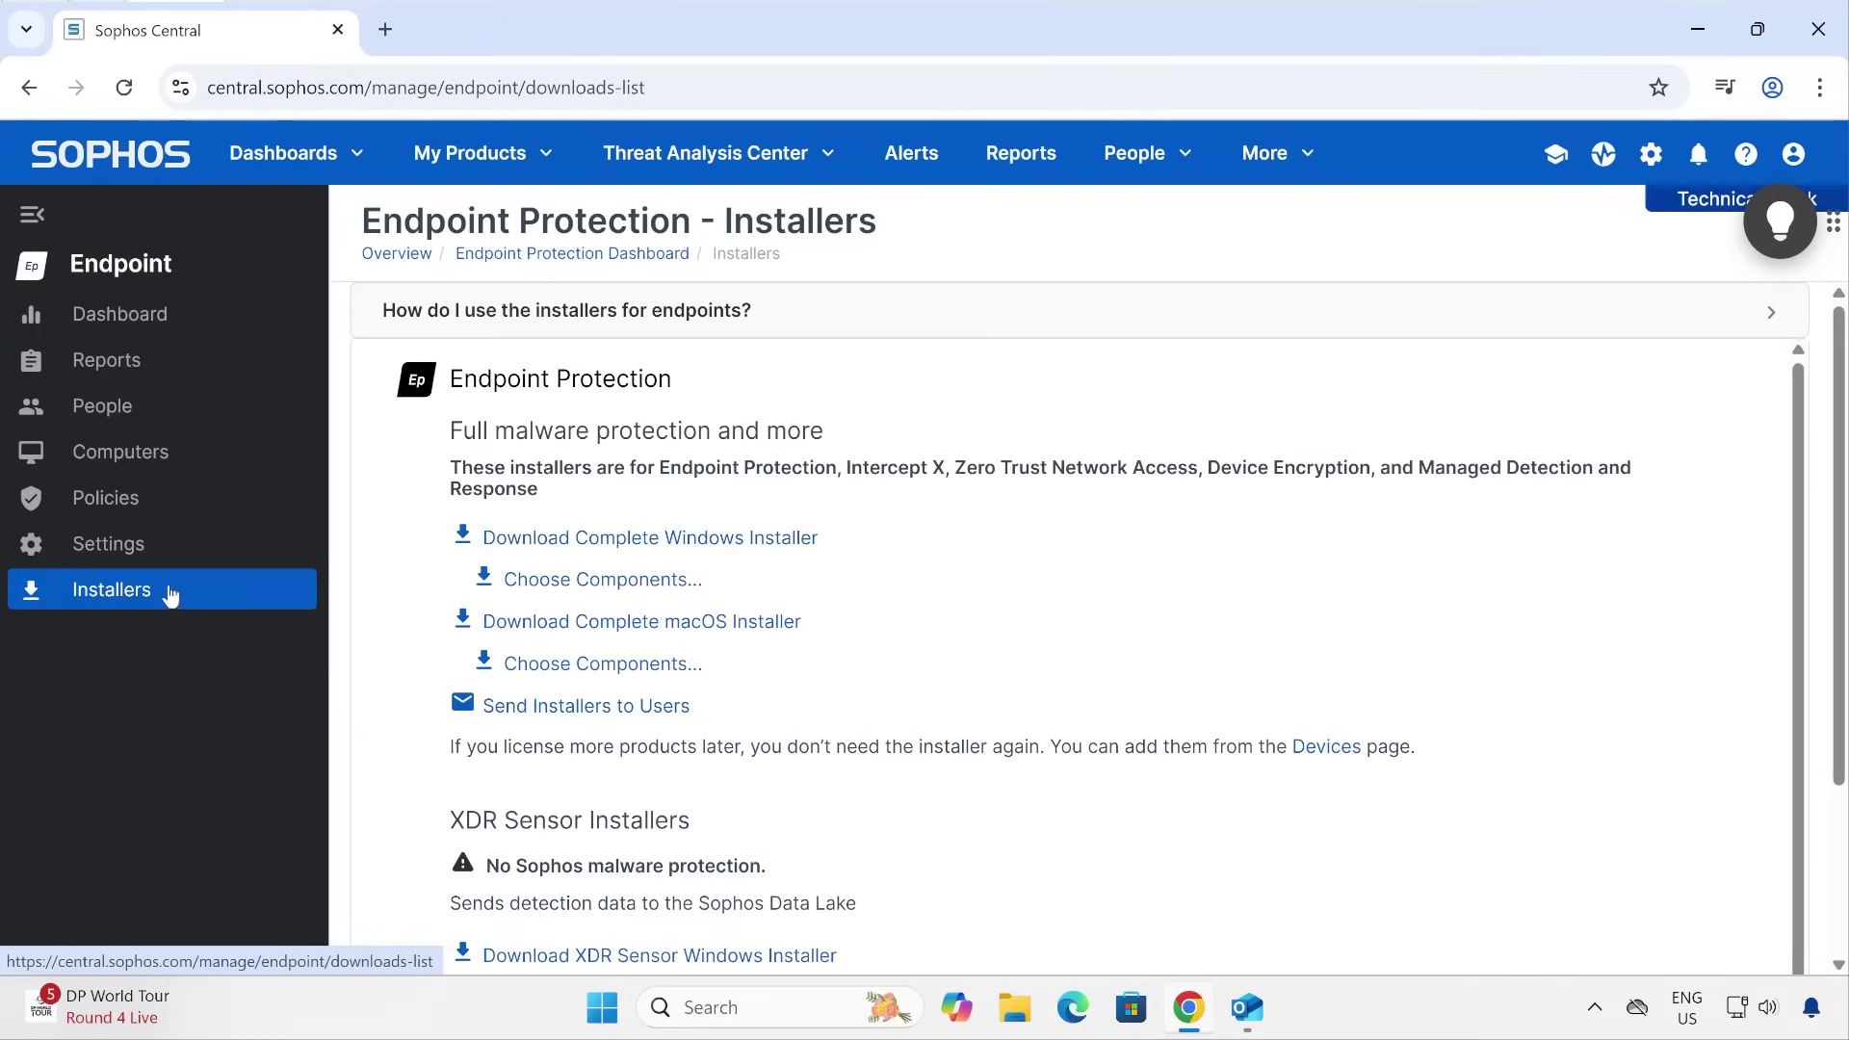
View the Tamper Protection page in the Endpoint general settings.
left_click(112, 555)
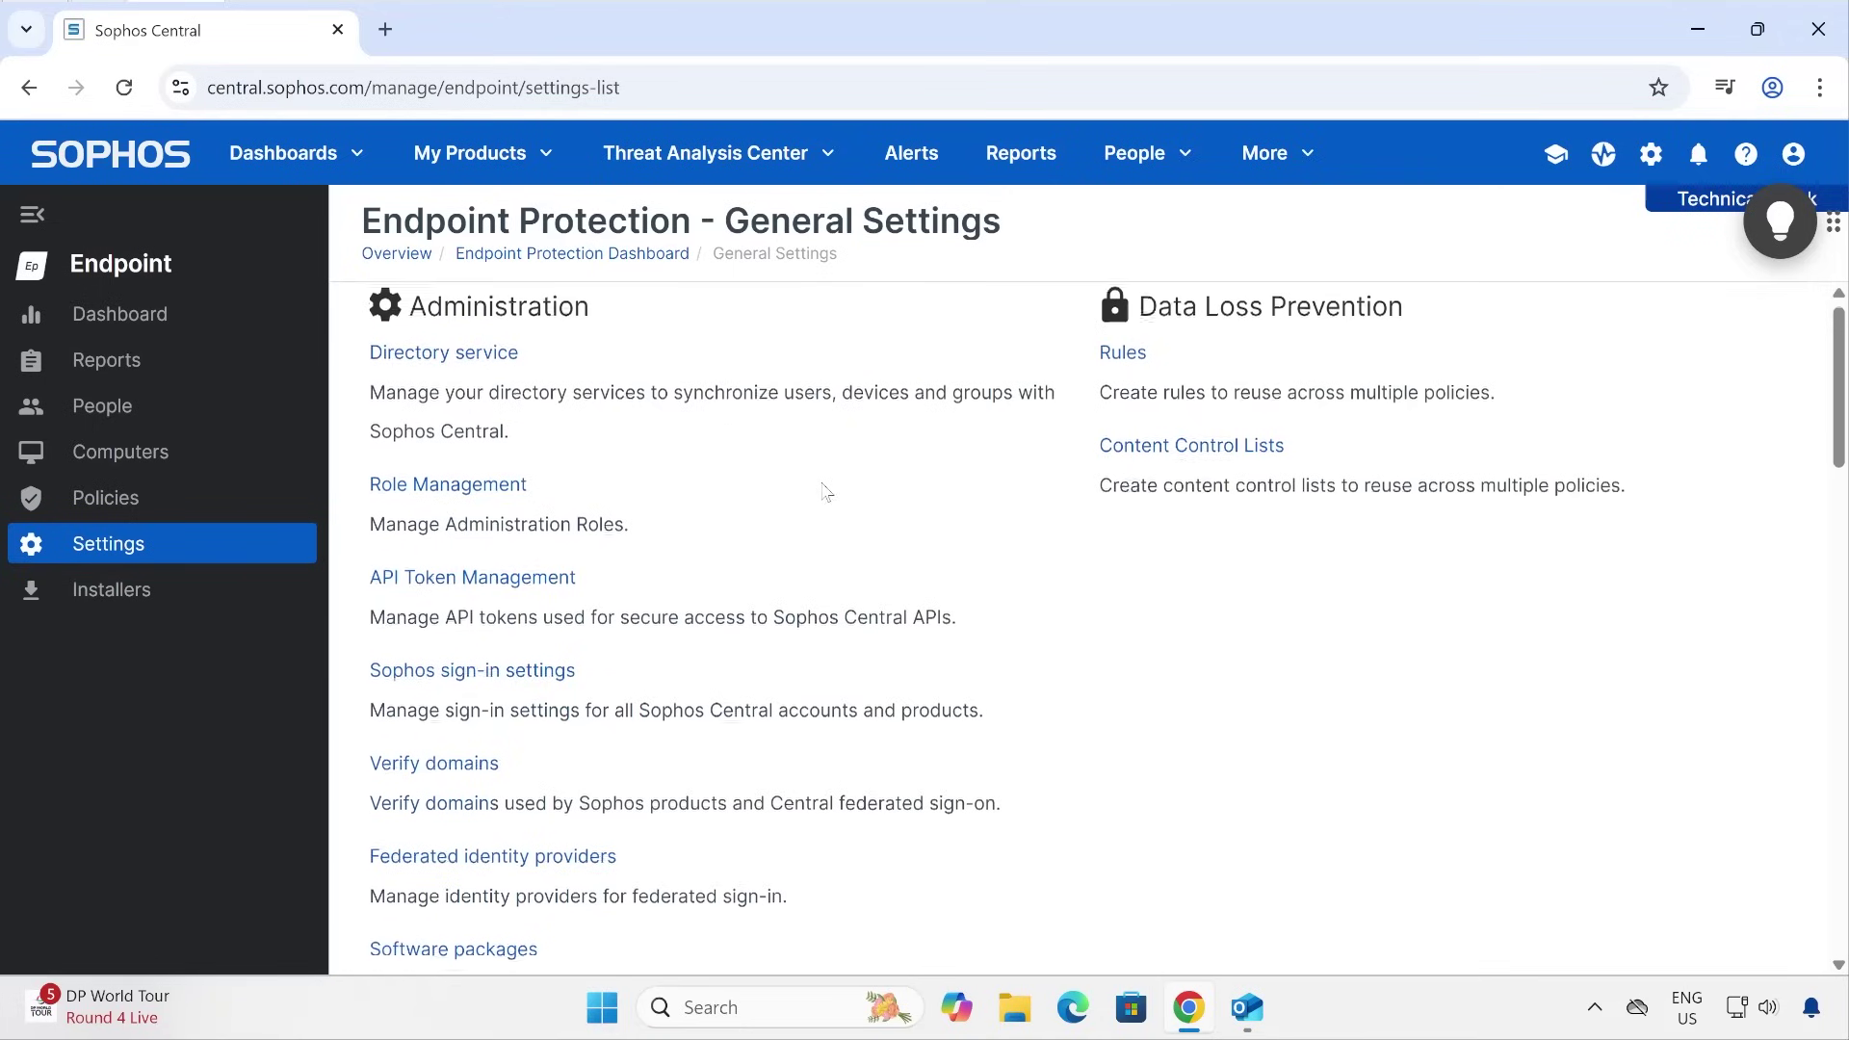
scroll(825, 491, "down", 5)
scroll(825, 492, "down", 3)
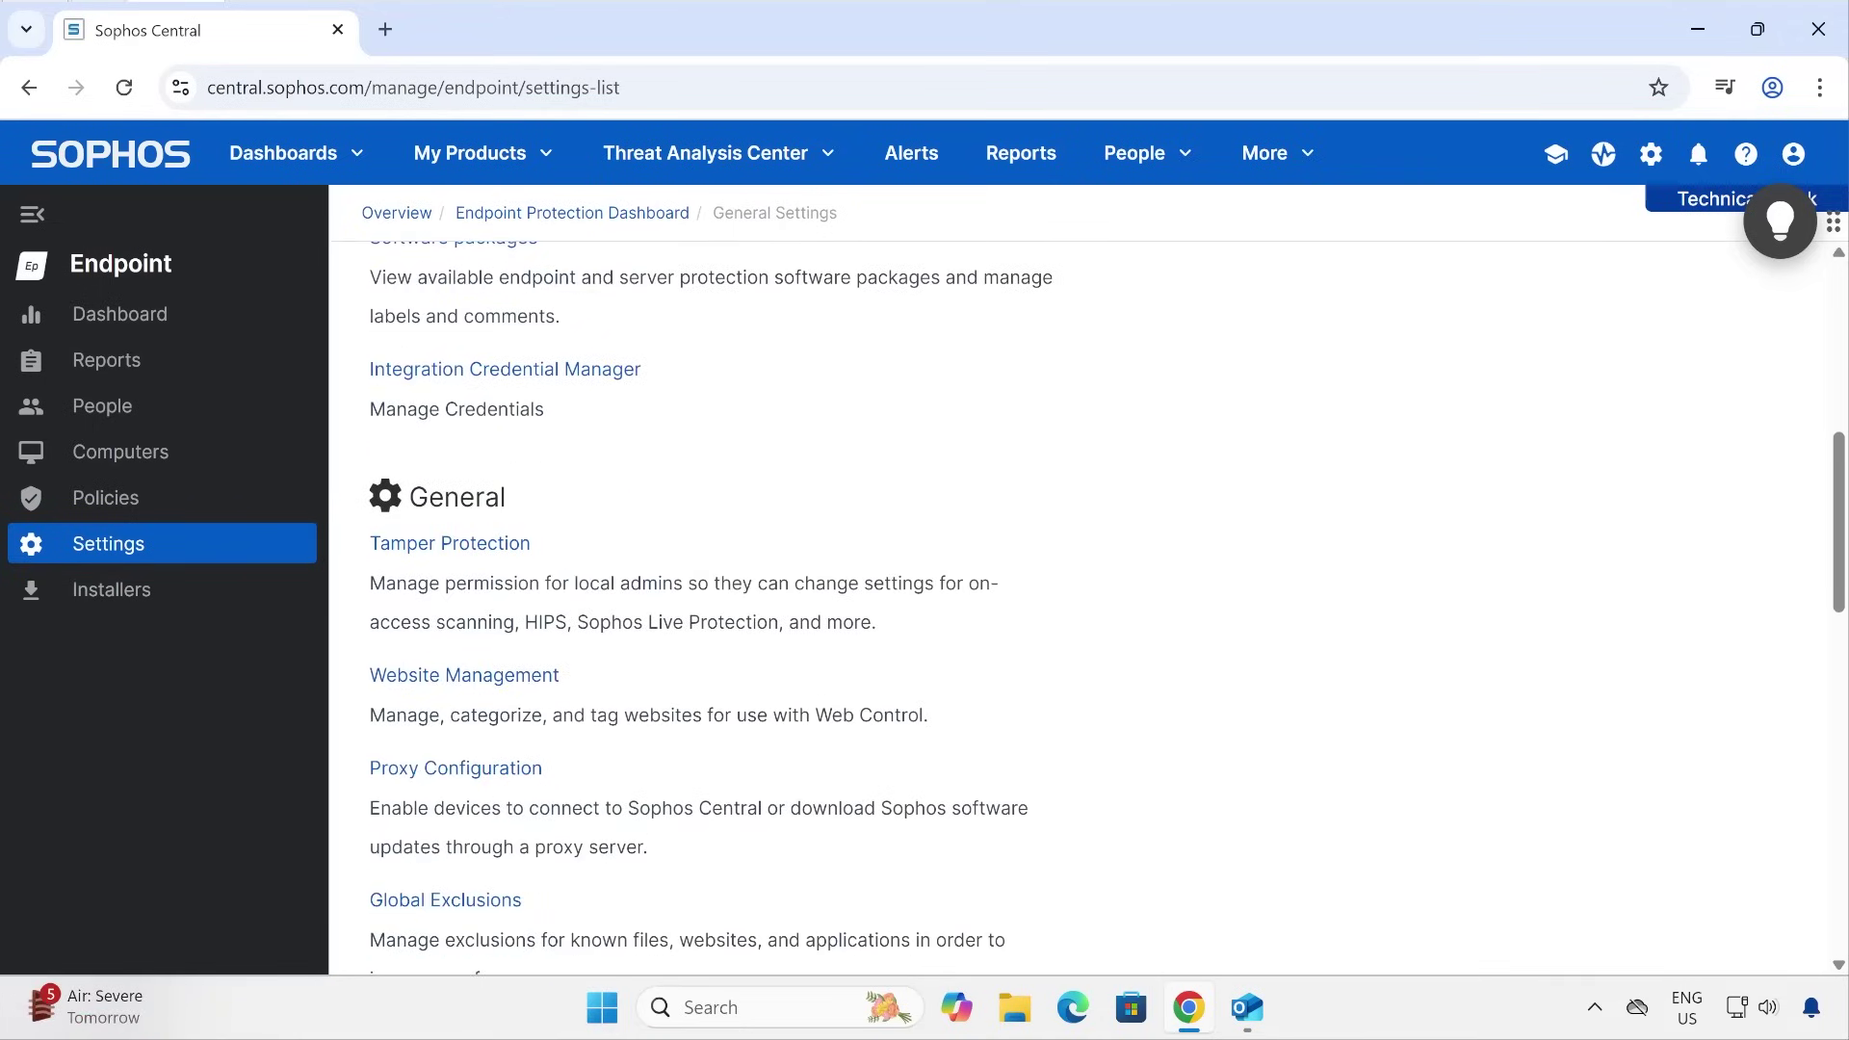
left_click(468, 547)
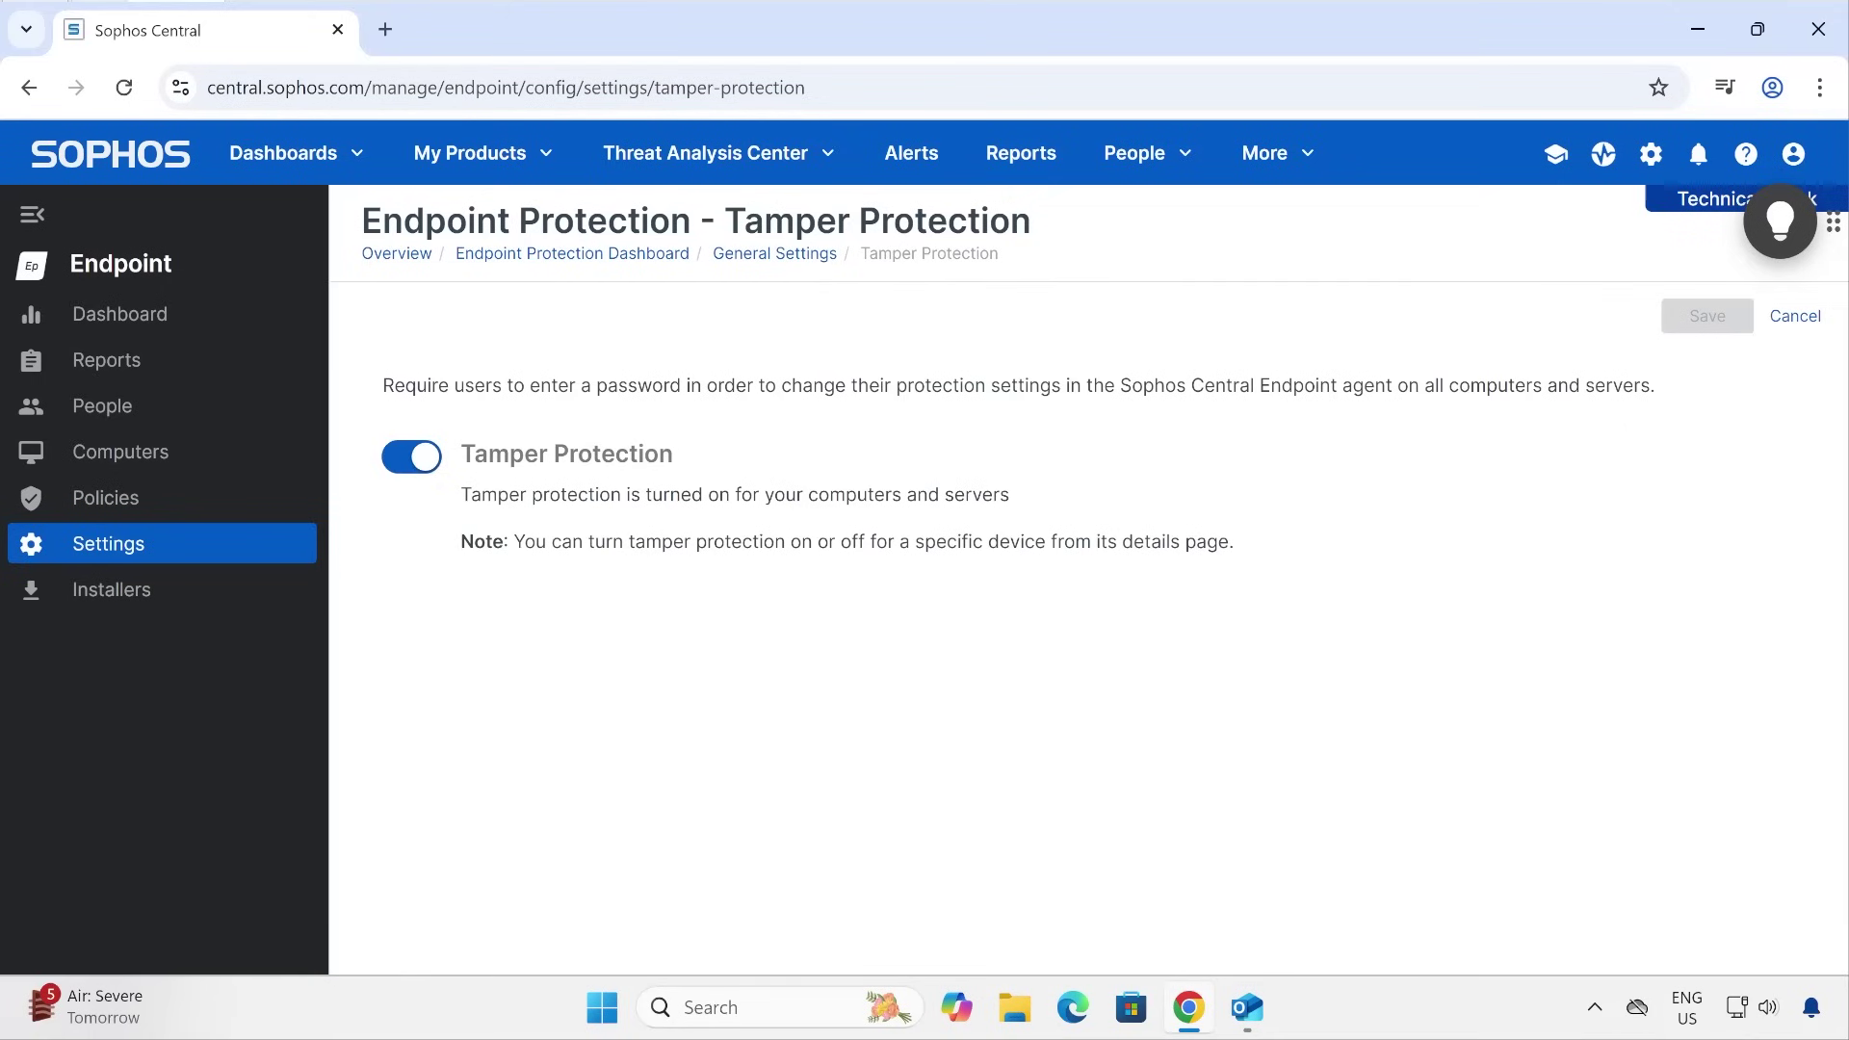
Return to the endpoint installers page and review the Endpoint Protection, XDR Sensor and deployment tool downloads.
left_click(154, 583)
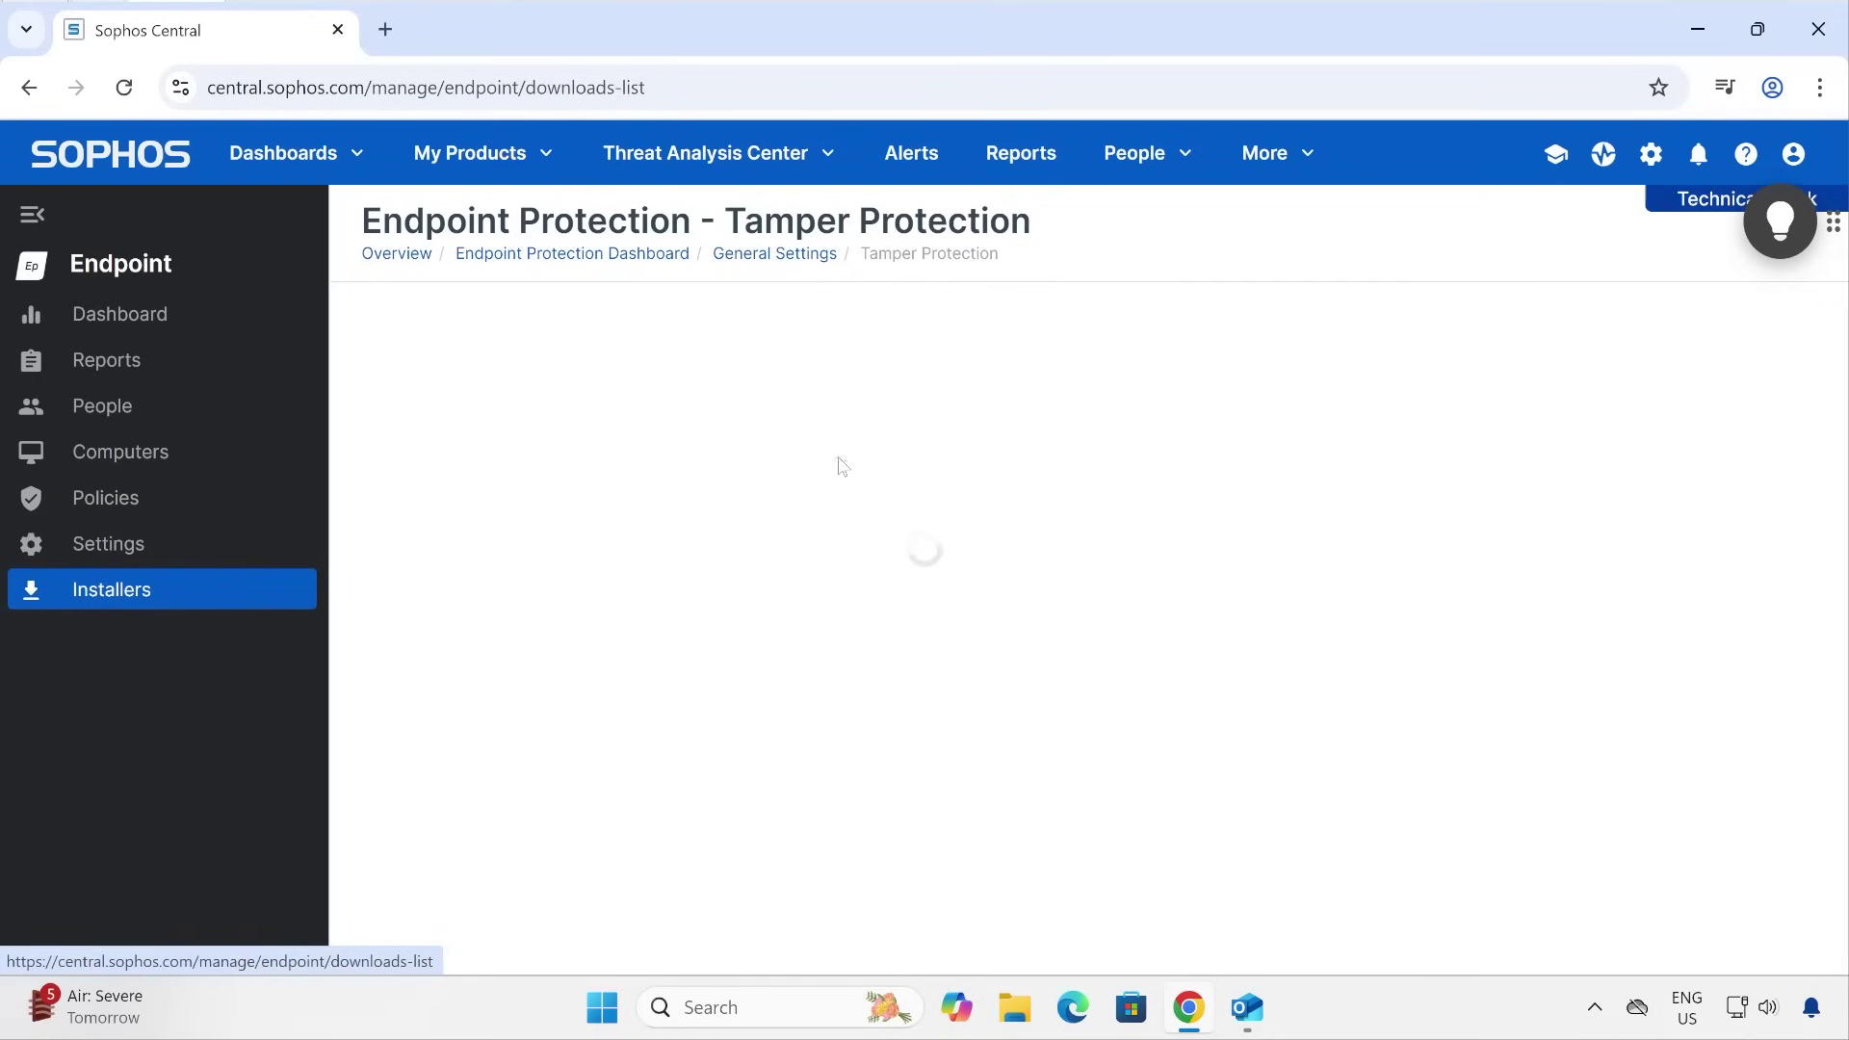
scroll(841, 466, "down", 3)
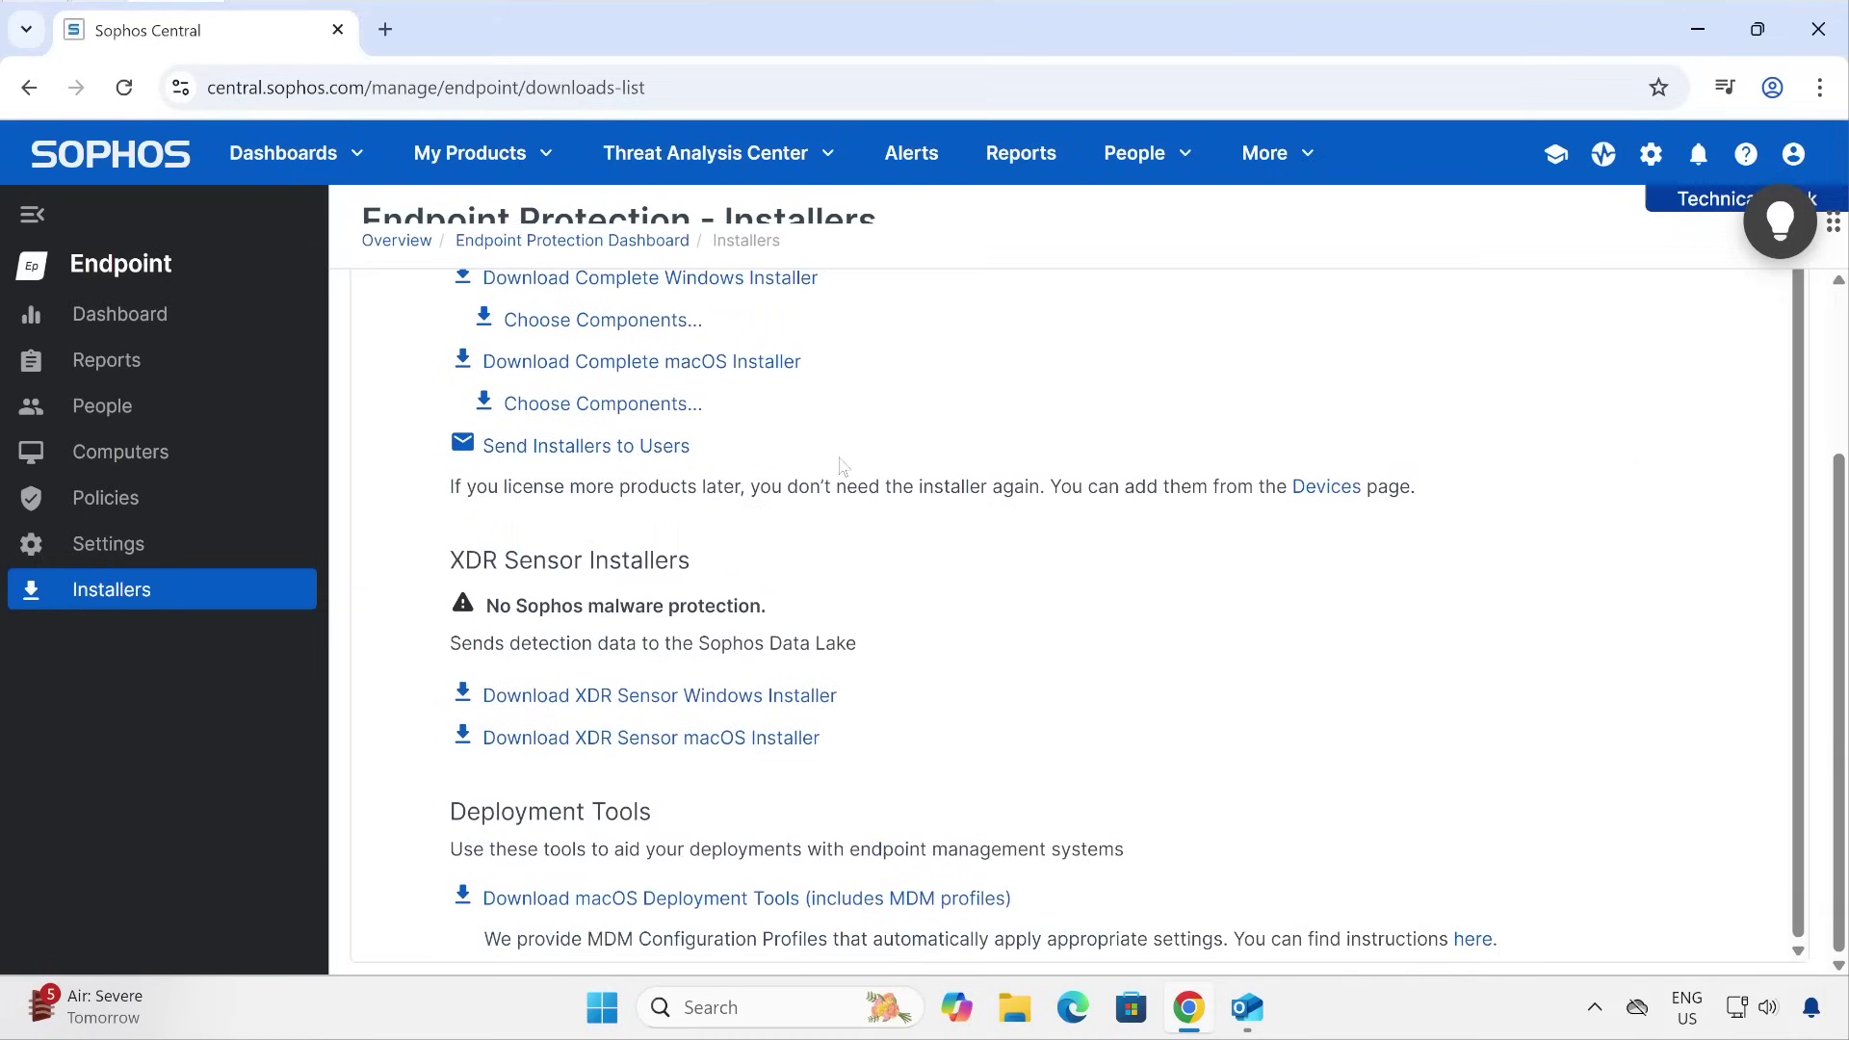
scroll(841, 466, "up", 3)
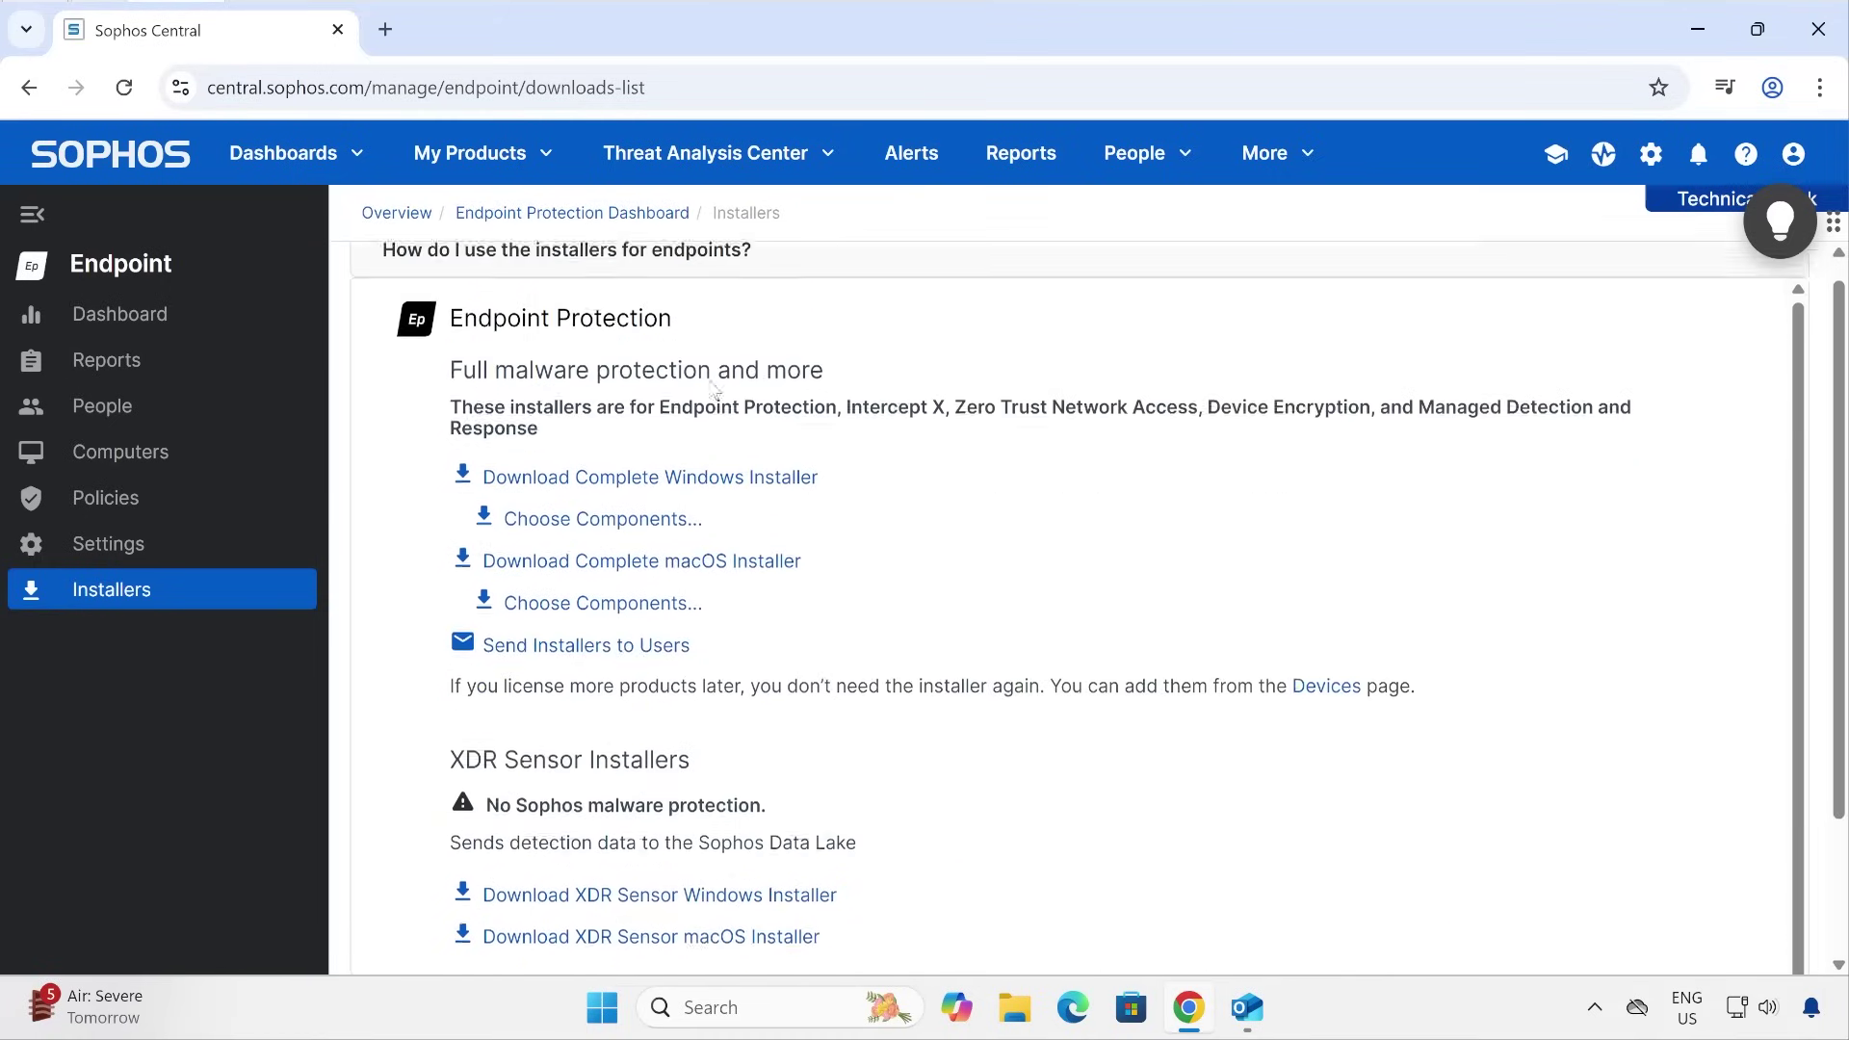
scroll(578, 534, "down", 1)
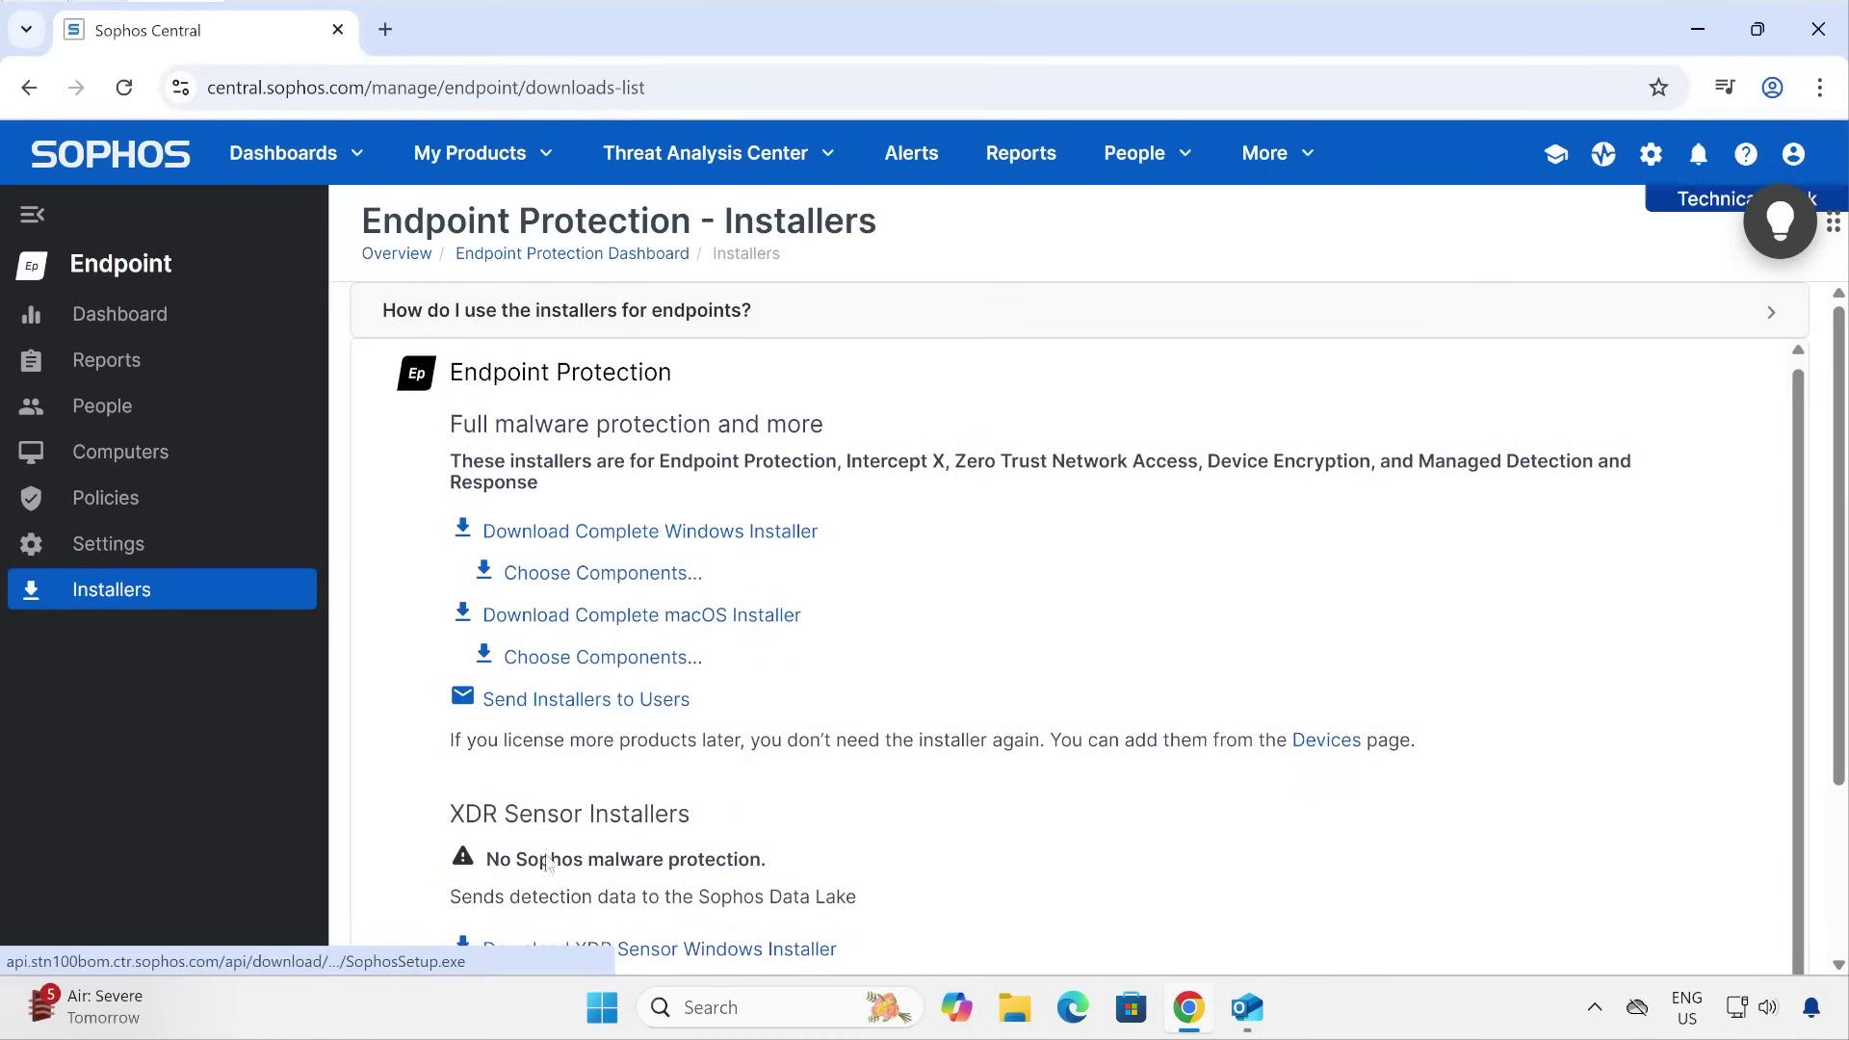
scroll(667, 845, "down", 3)
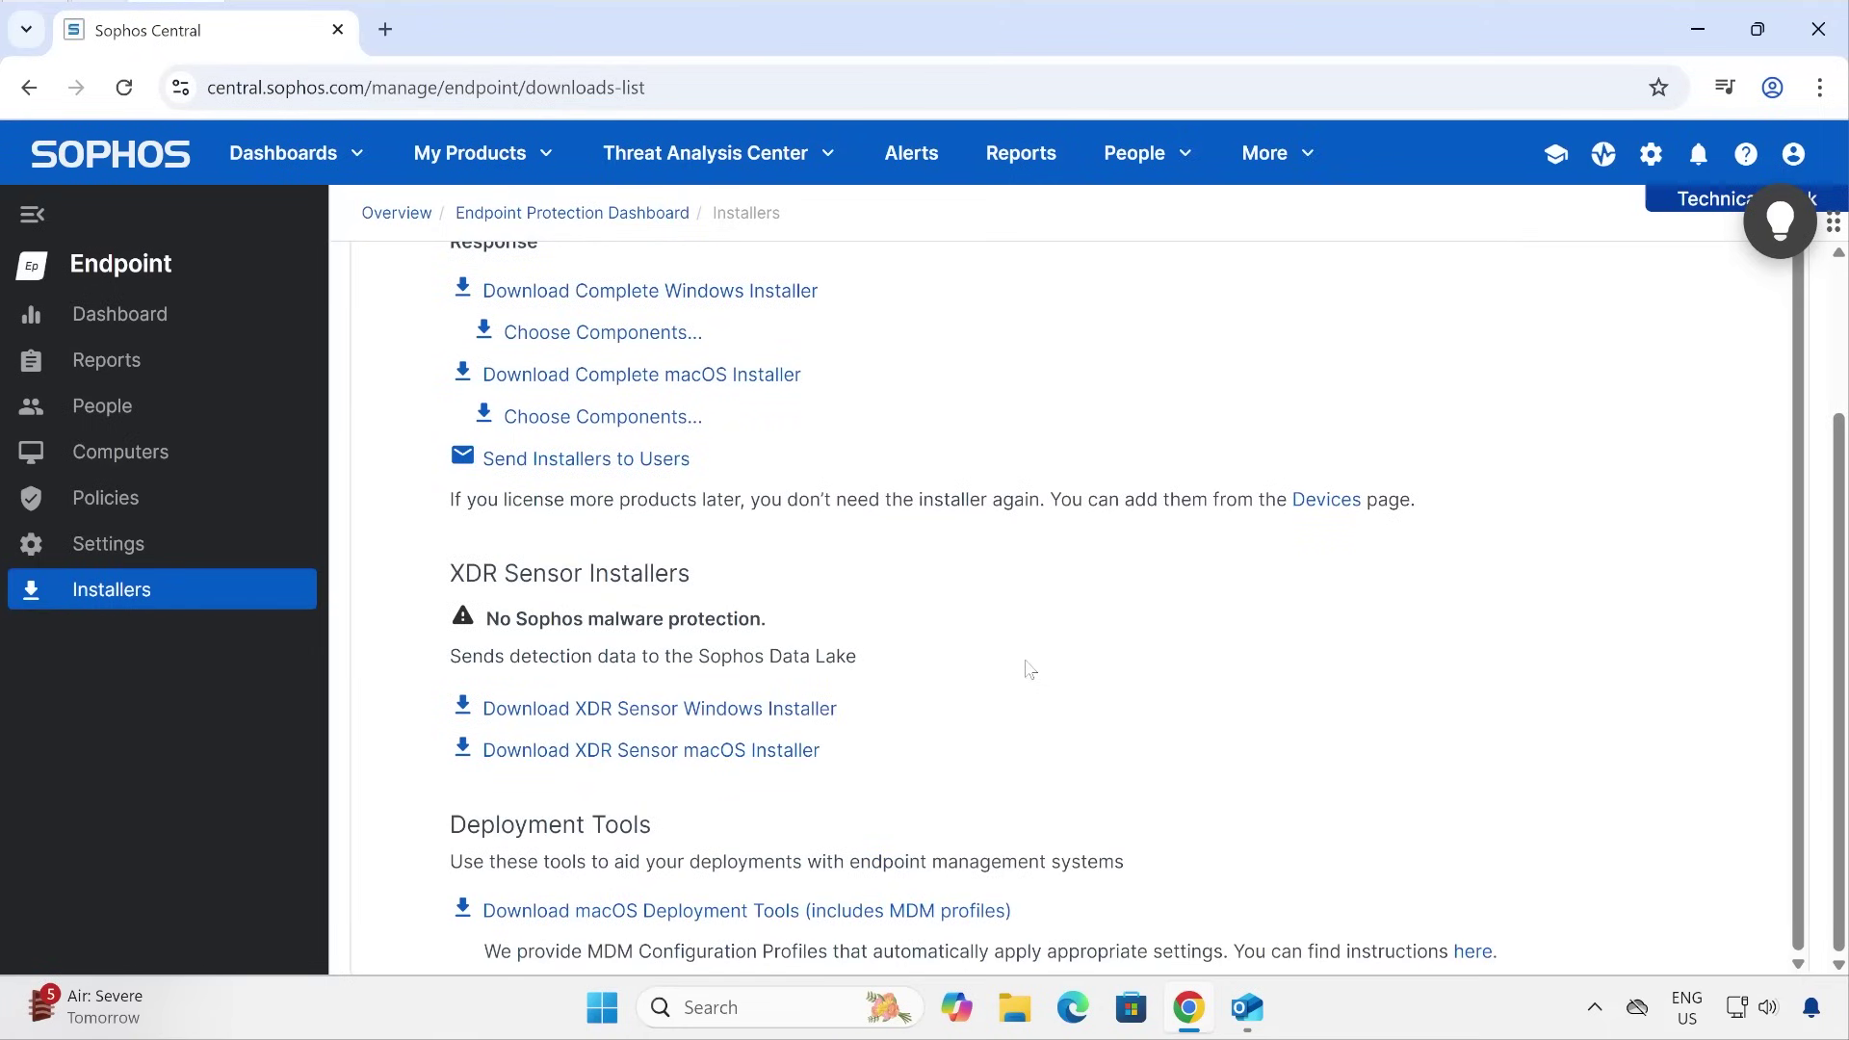
scroll(1030, 669, "up", 1)
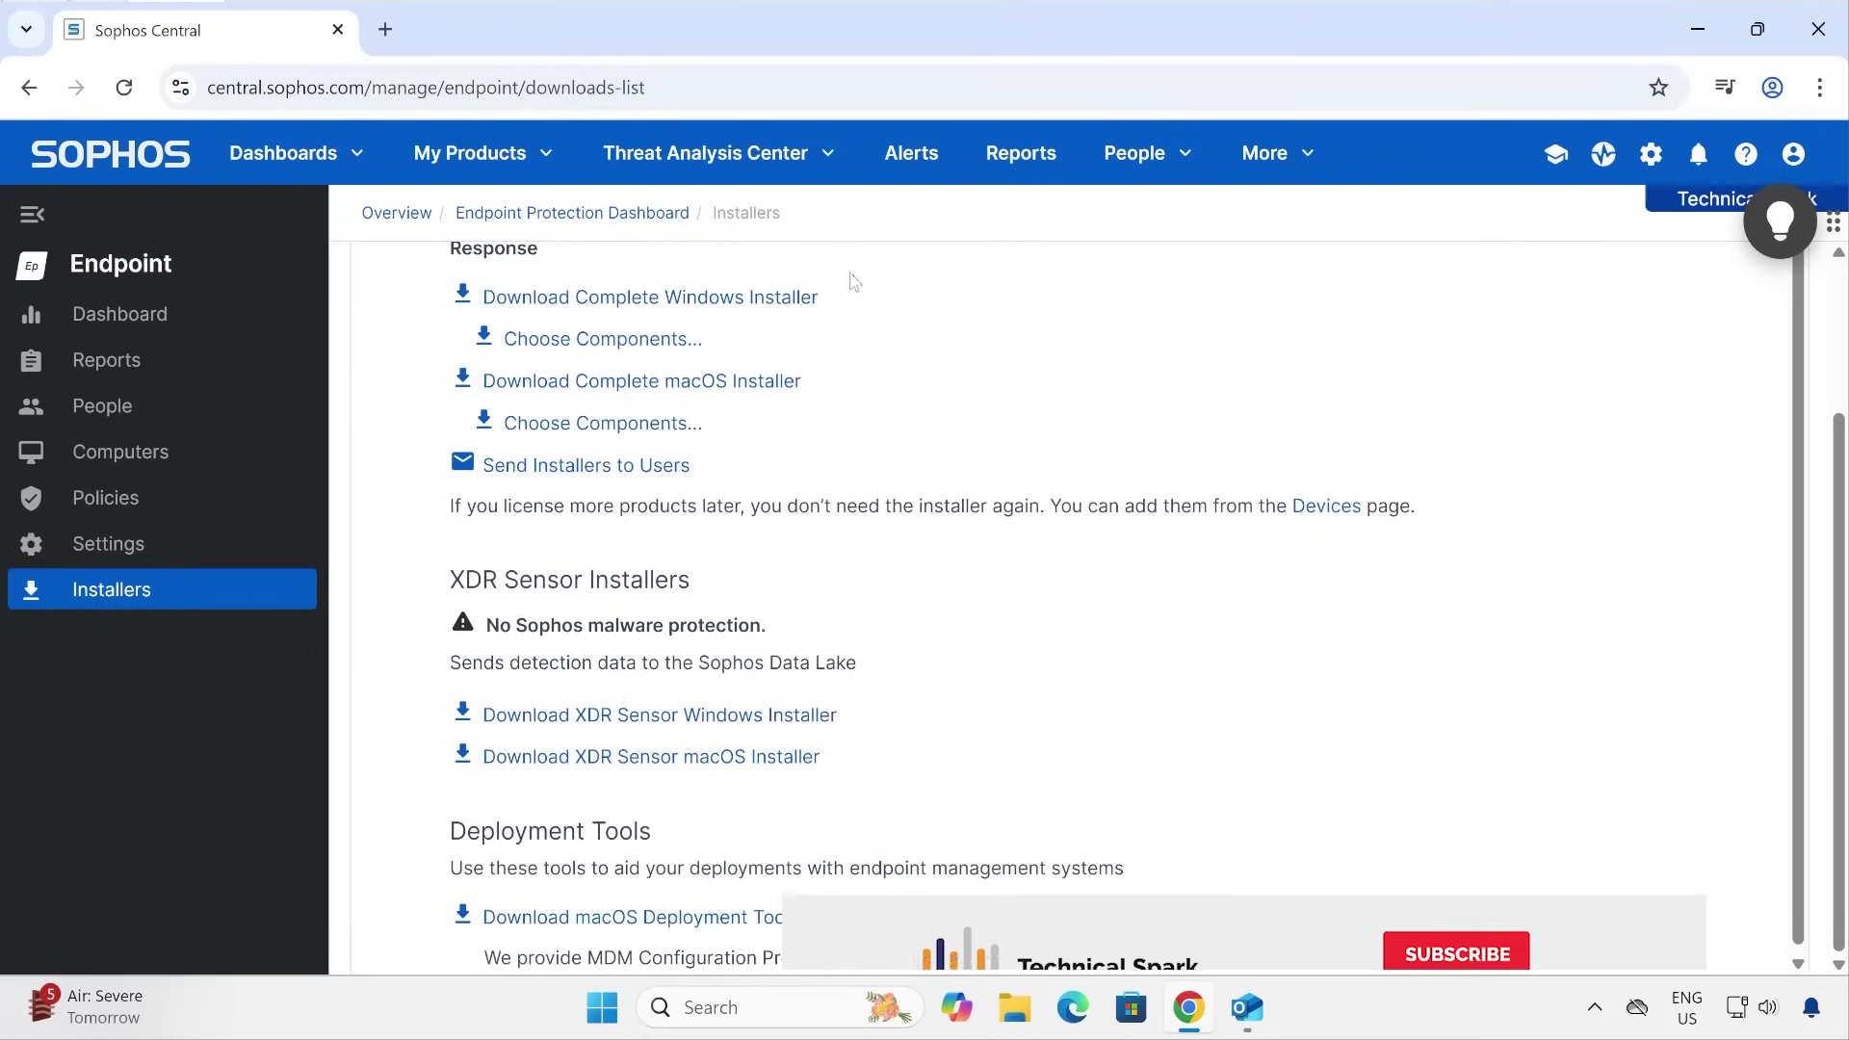
scroll(689, 392, "up", 3)
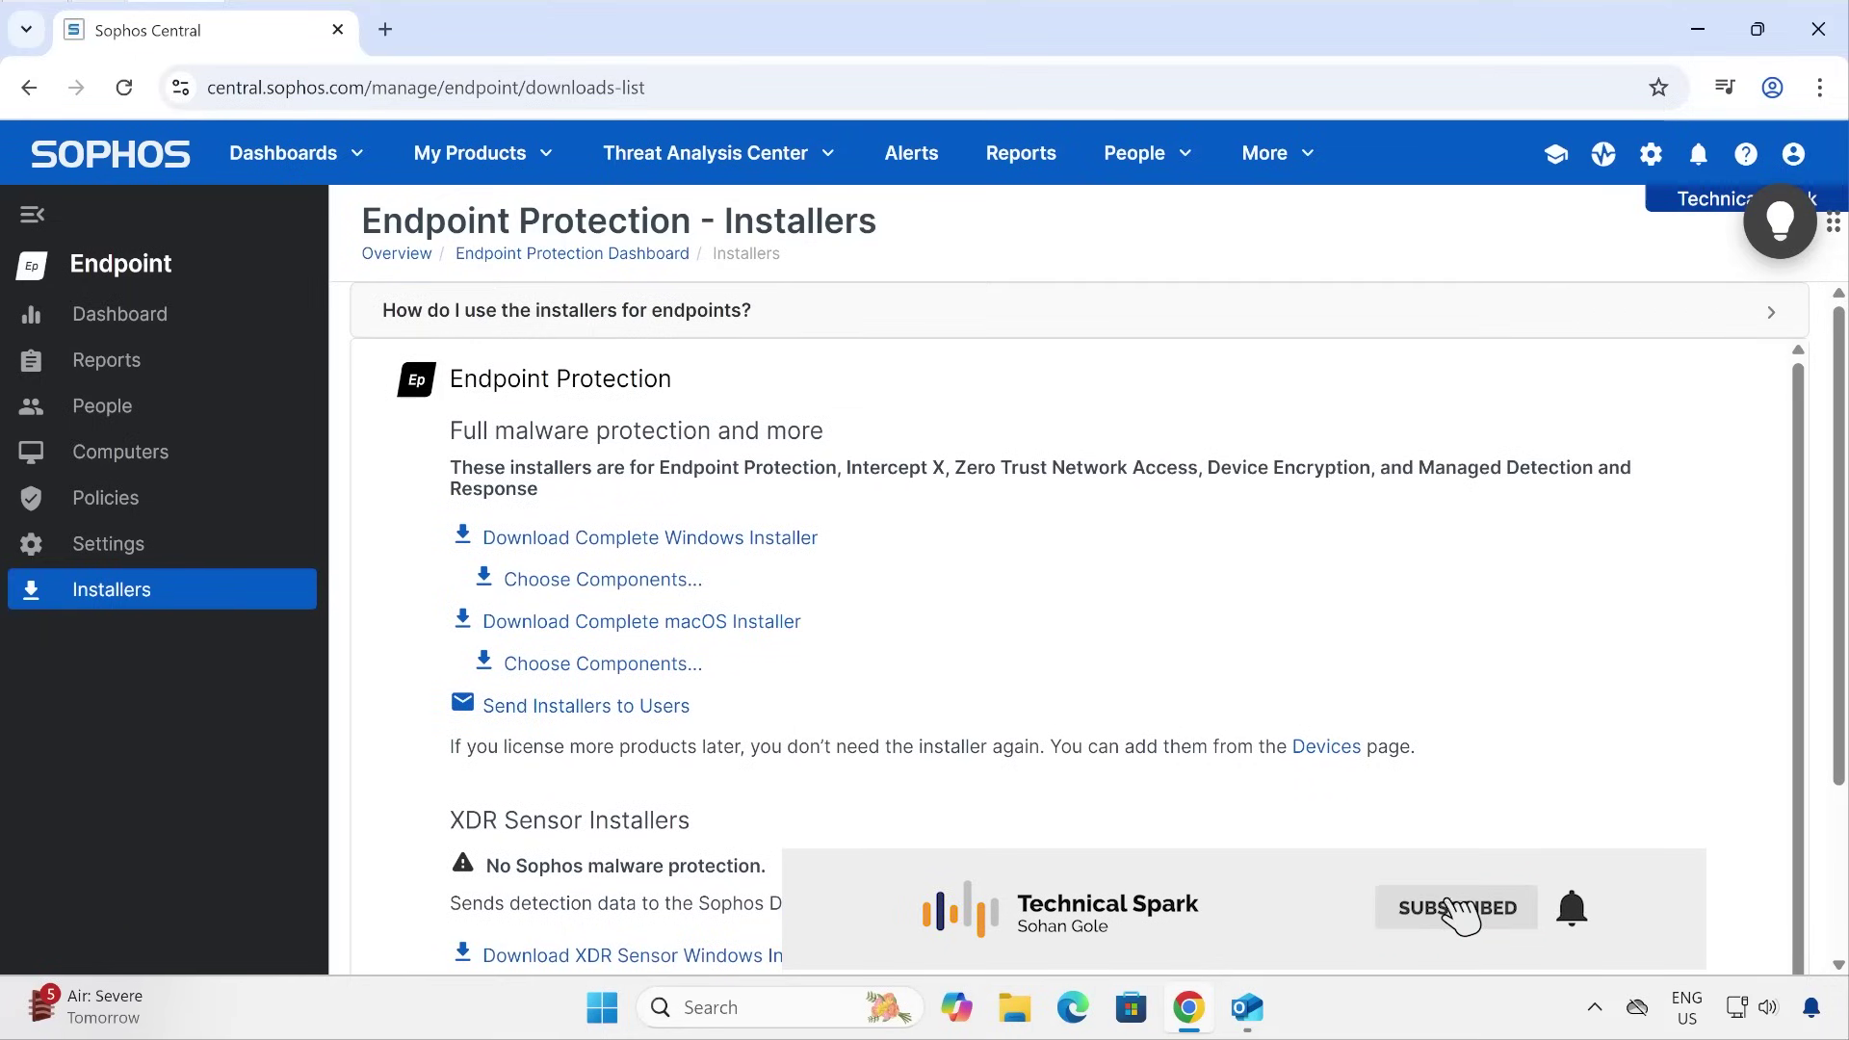
Download a Windows installer containing only Sophos Intercept X Advanced with XDR (Detection and Protection), excluding Device Encryption and ZTNA.
left_click(598, 581)
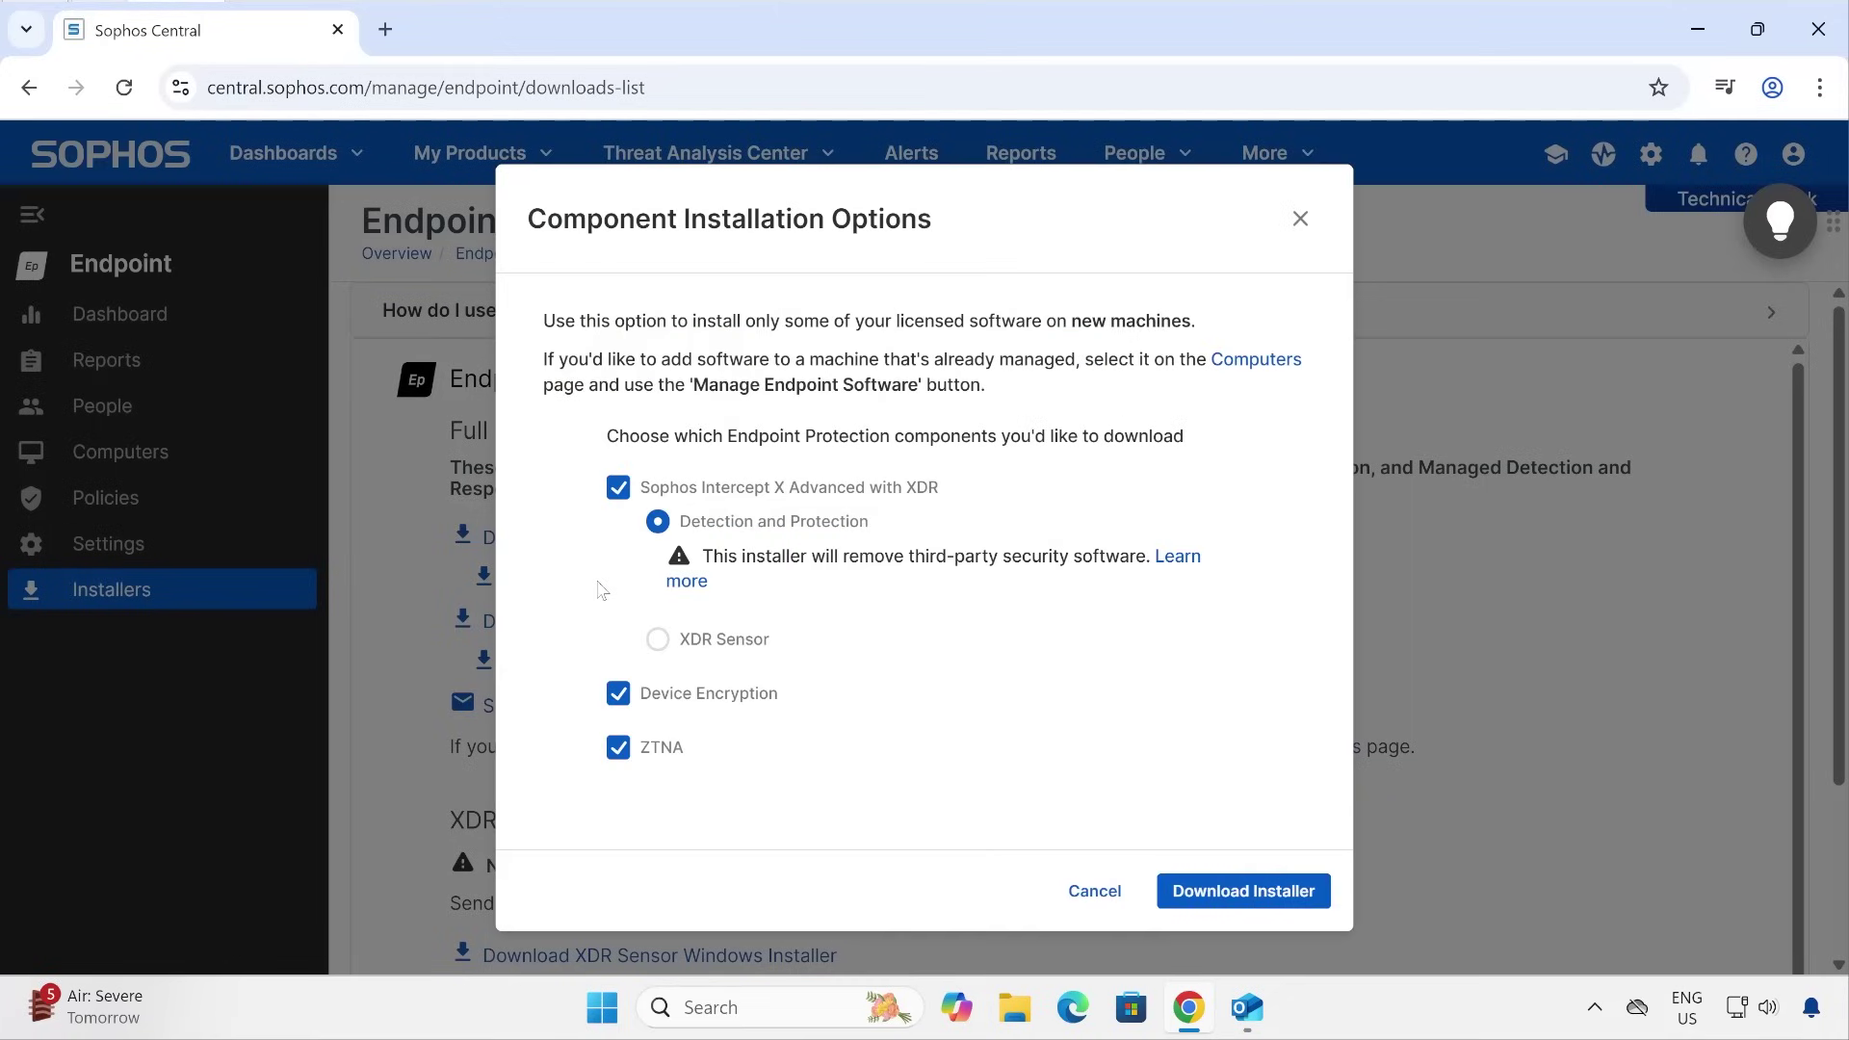
left_click(619, 696)
left_click(618, 749)
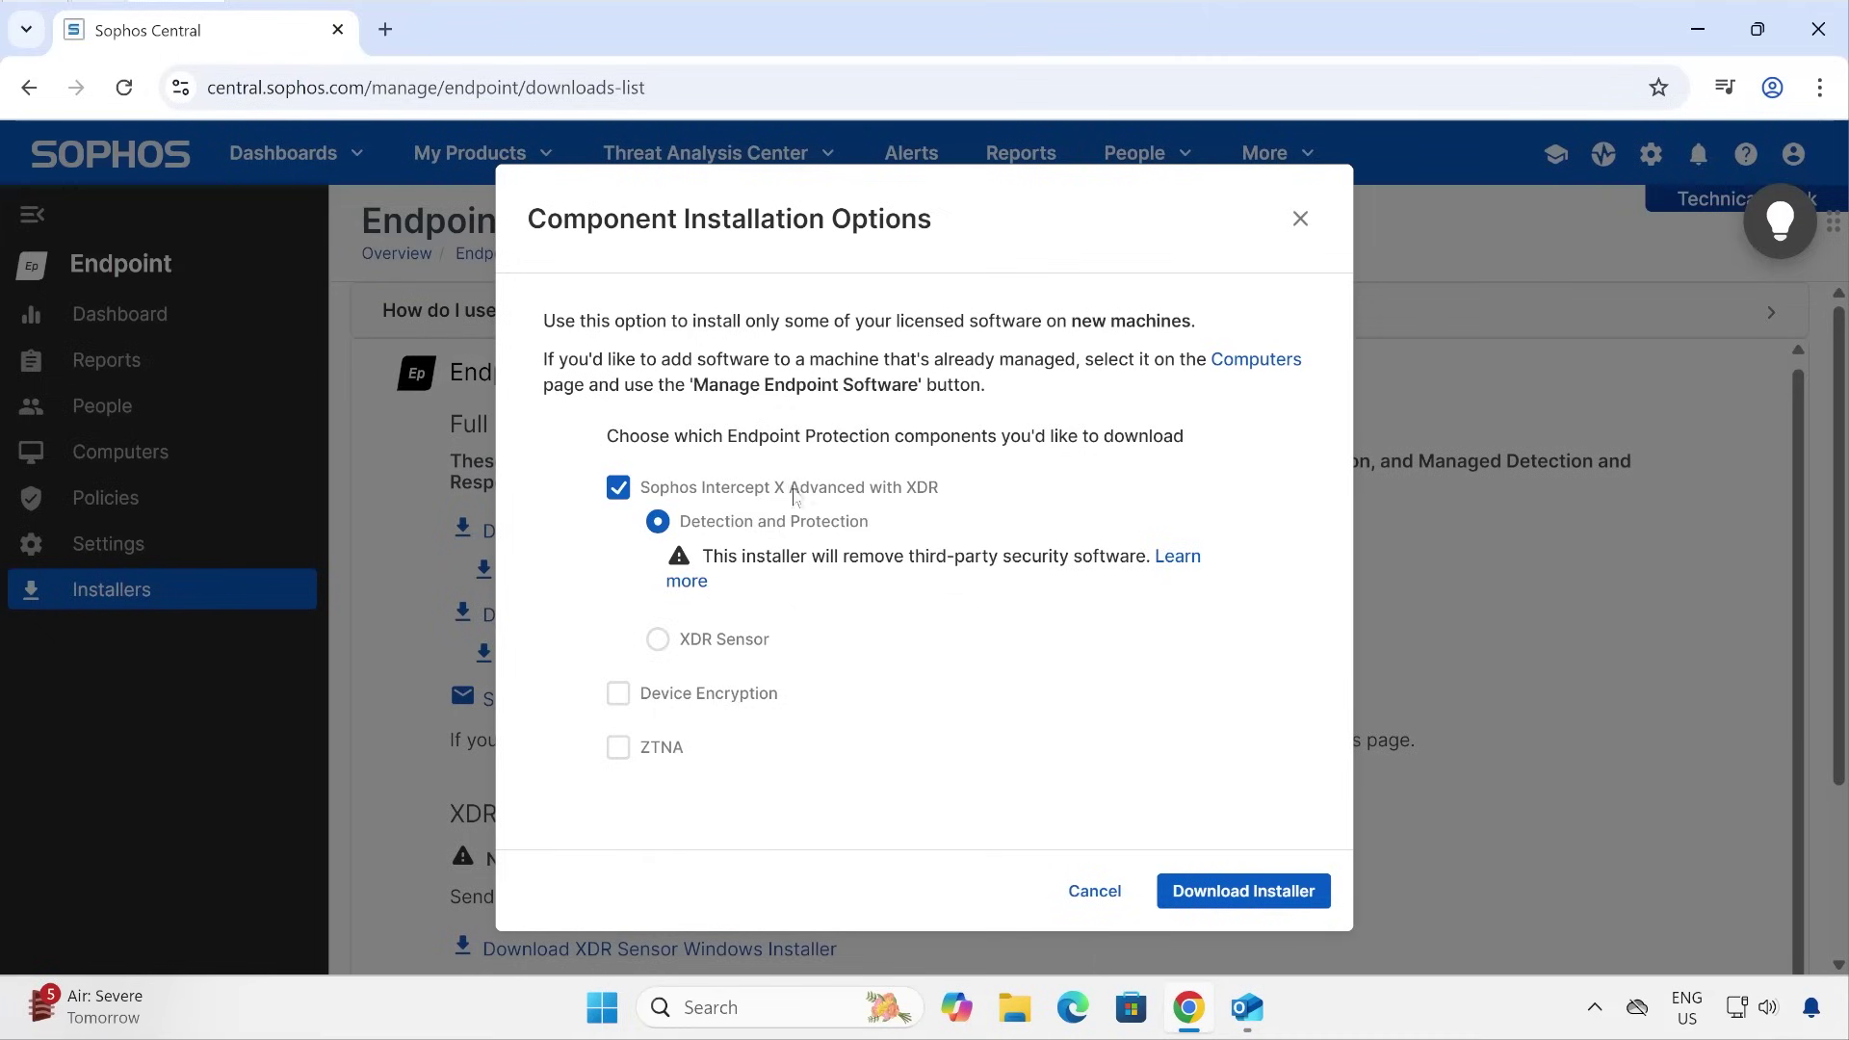
left_click(1307, 889)
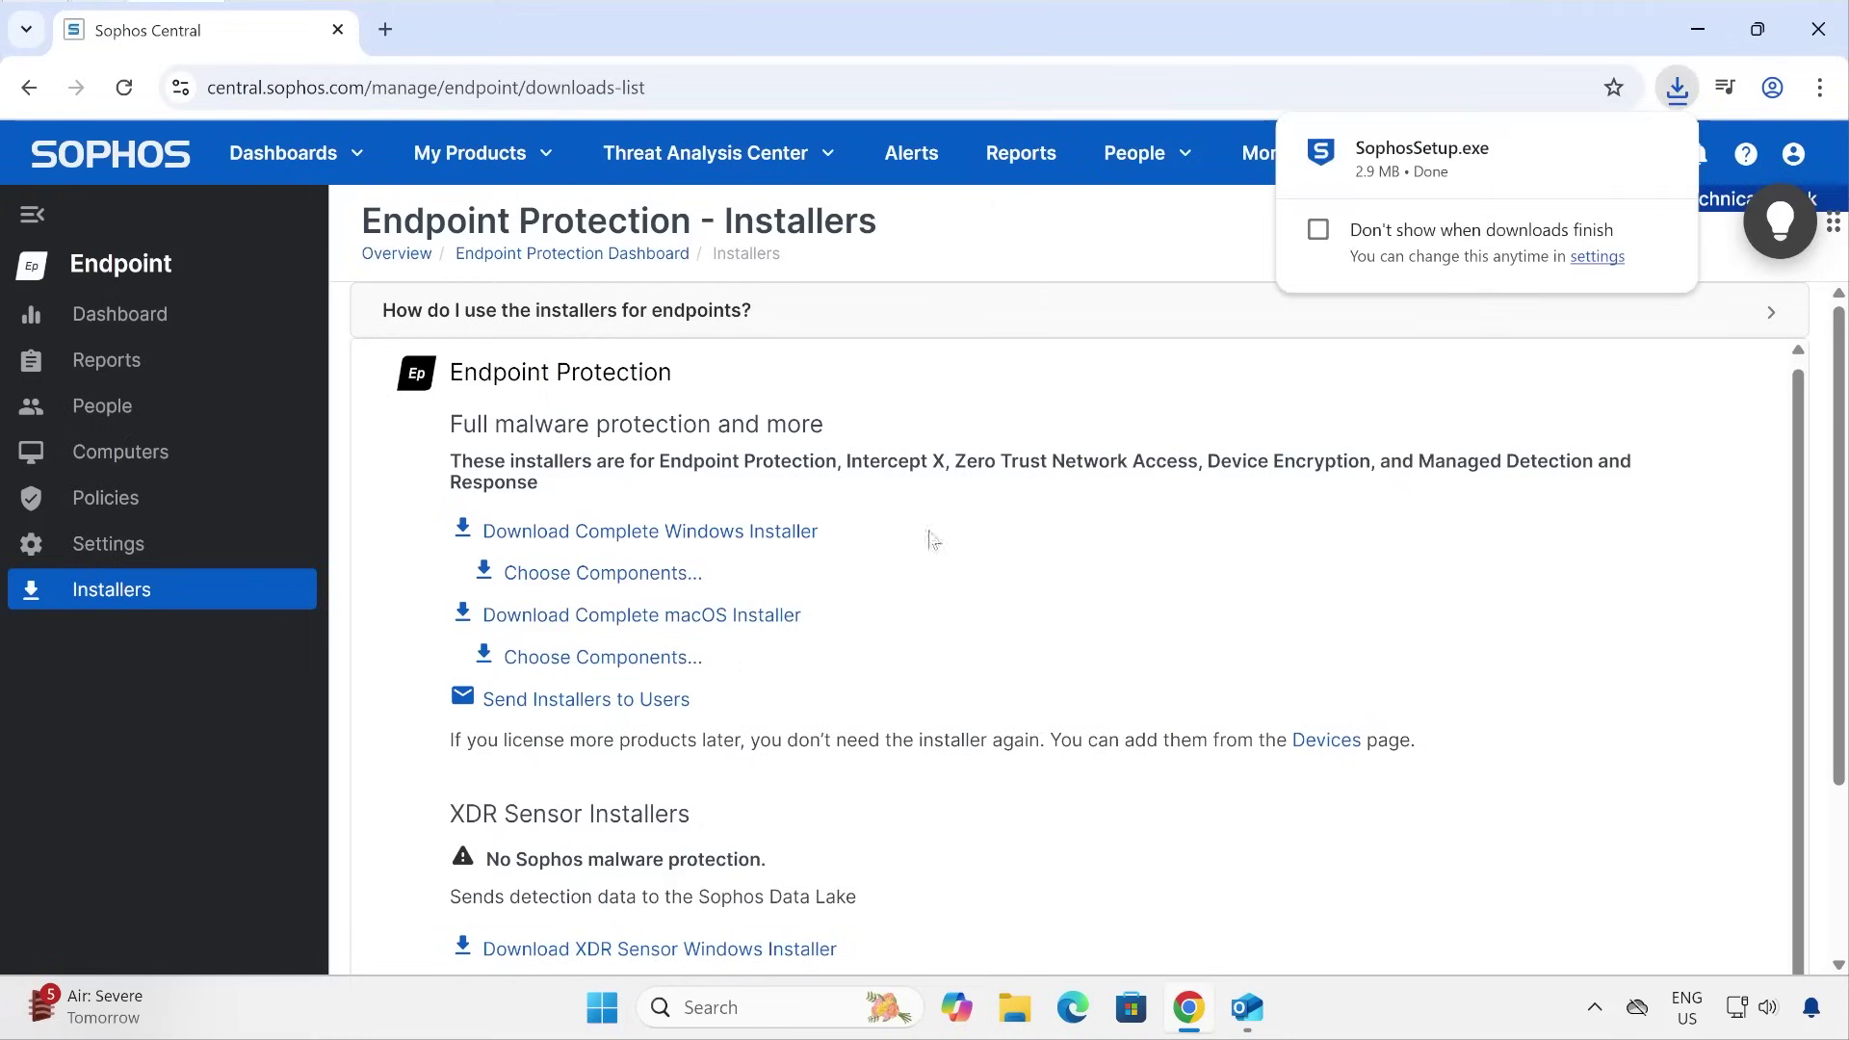
Show the downloaded SophosSetup file in its folder and run it as administrator.
left_click(1605, 149)
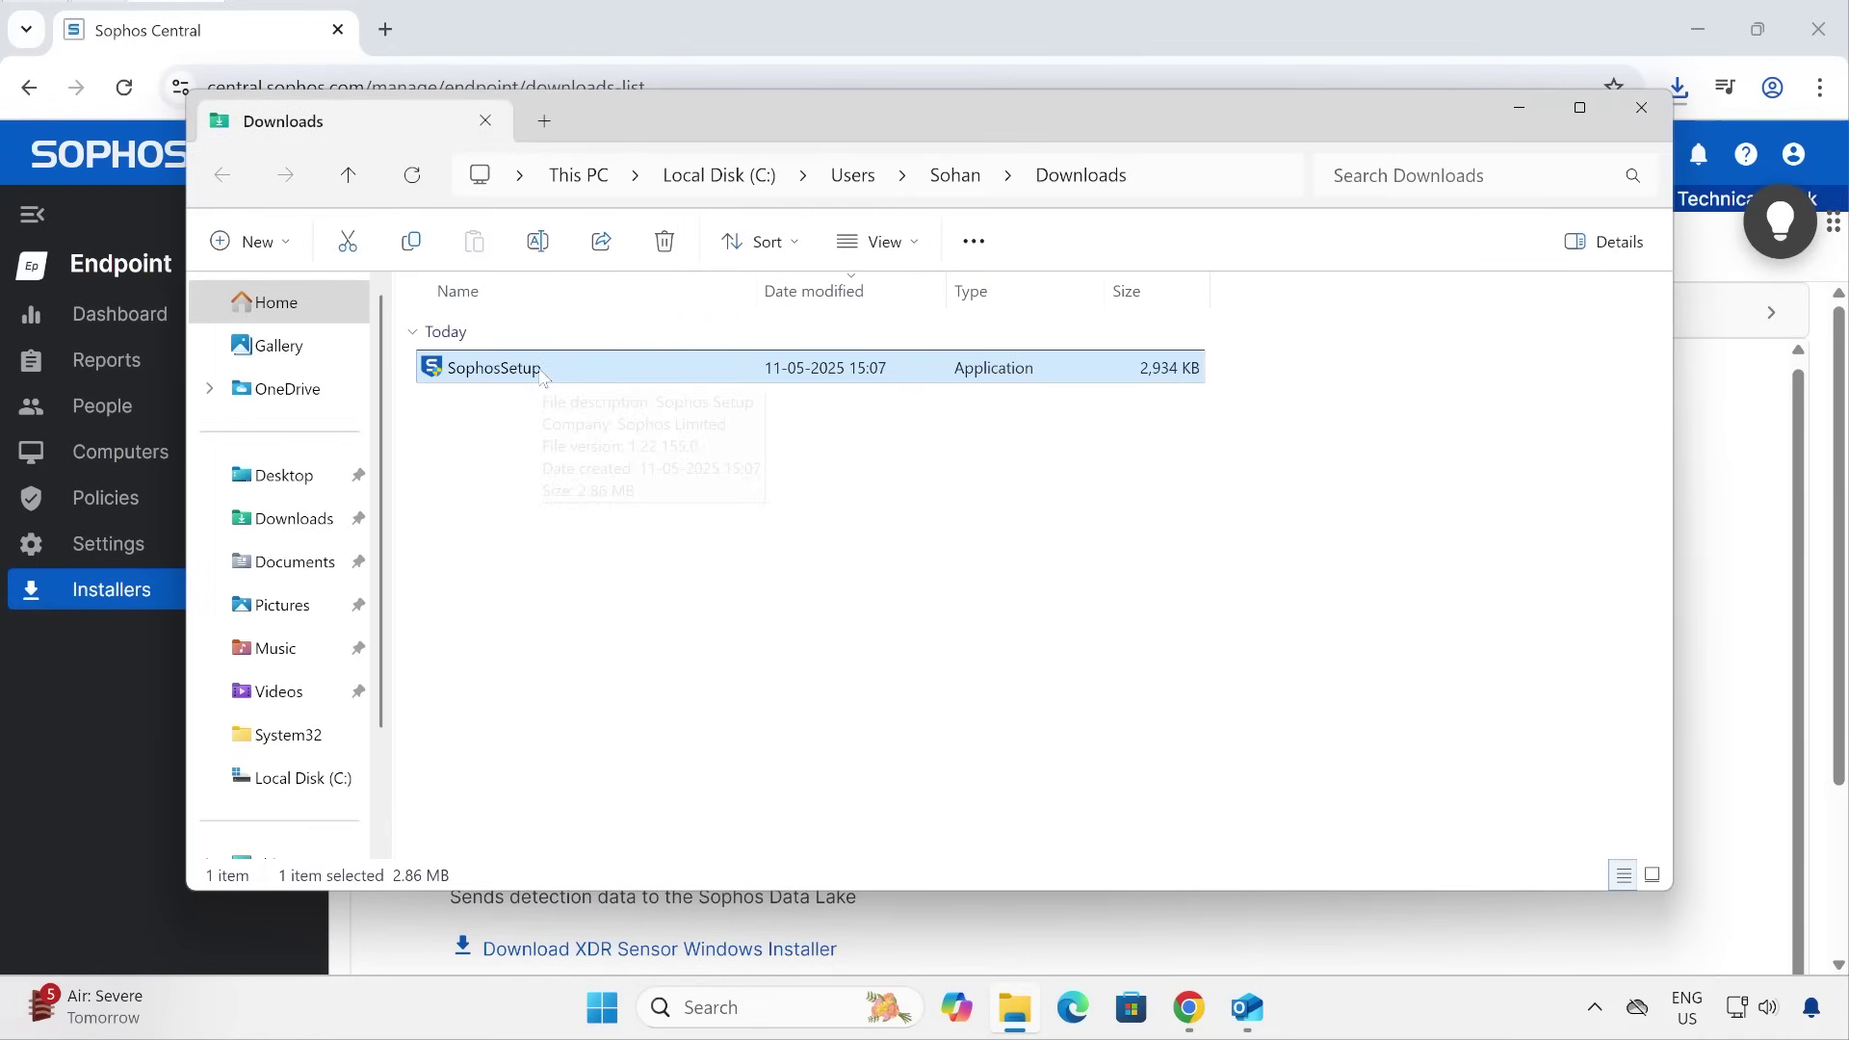
right_click(542, 376)
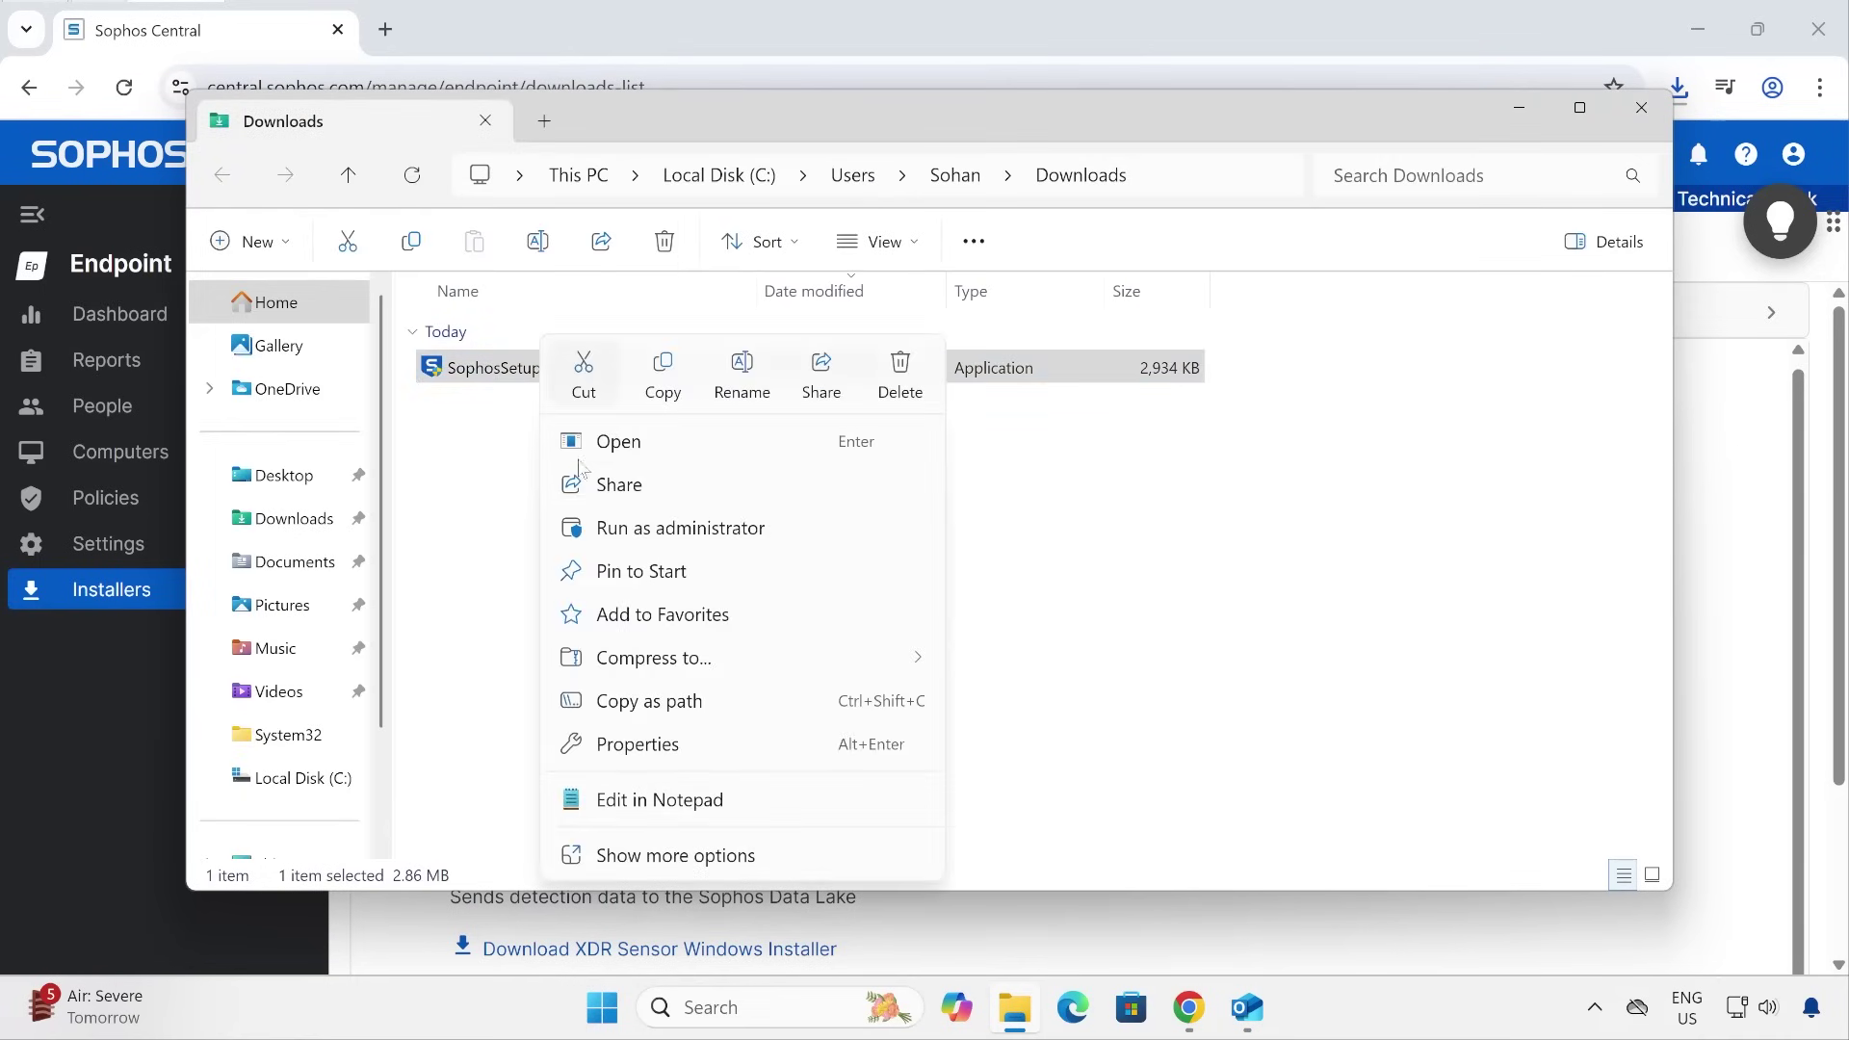
left_click(708, 529)
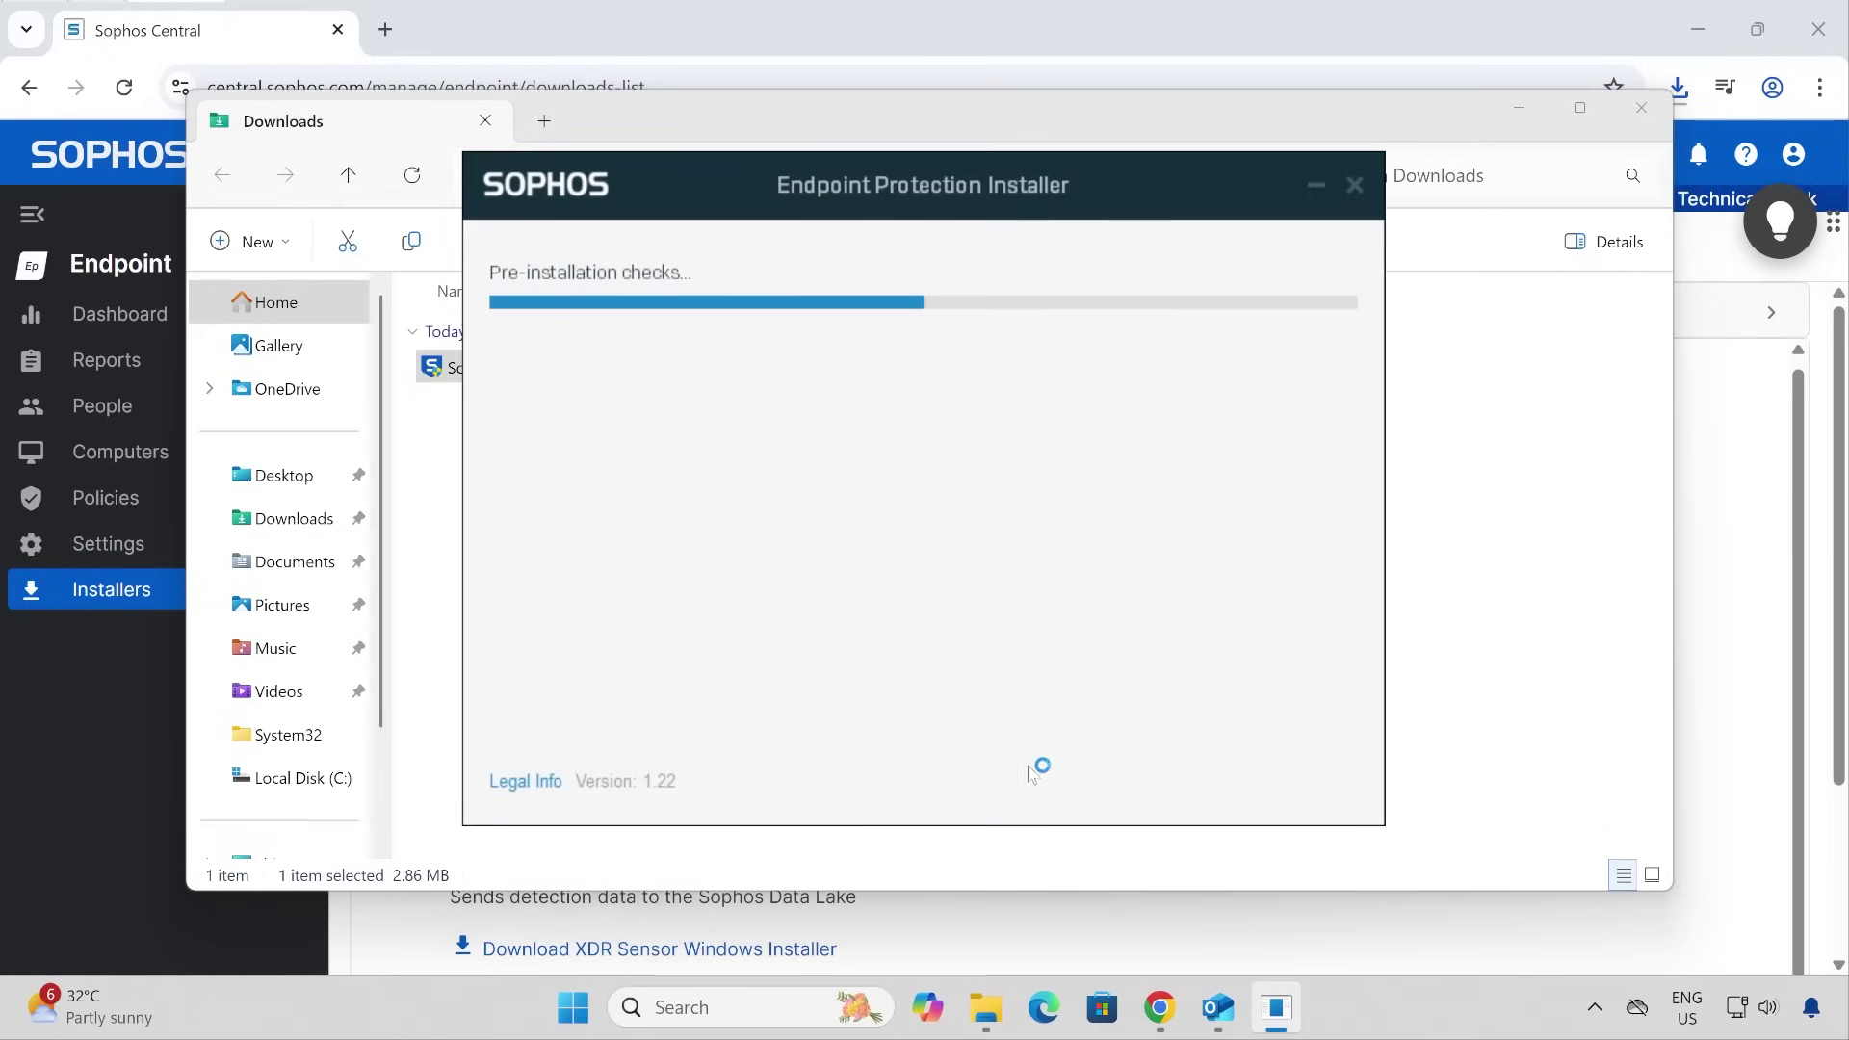
Install Intercept X Advanced with XDR and close the installer once it completes.
left_click_drag(785, 190, 998, 241)
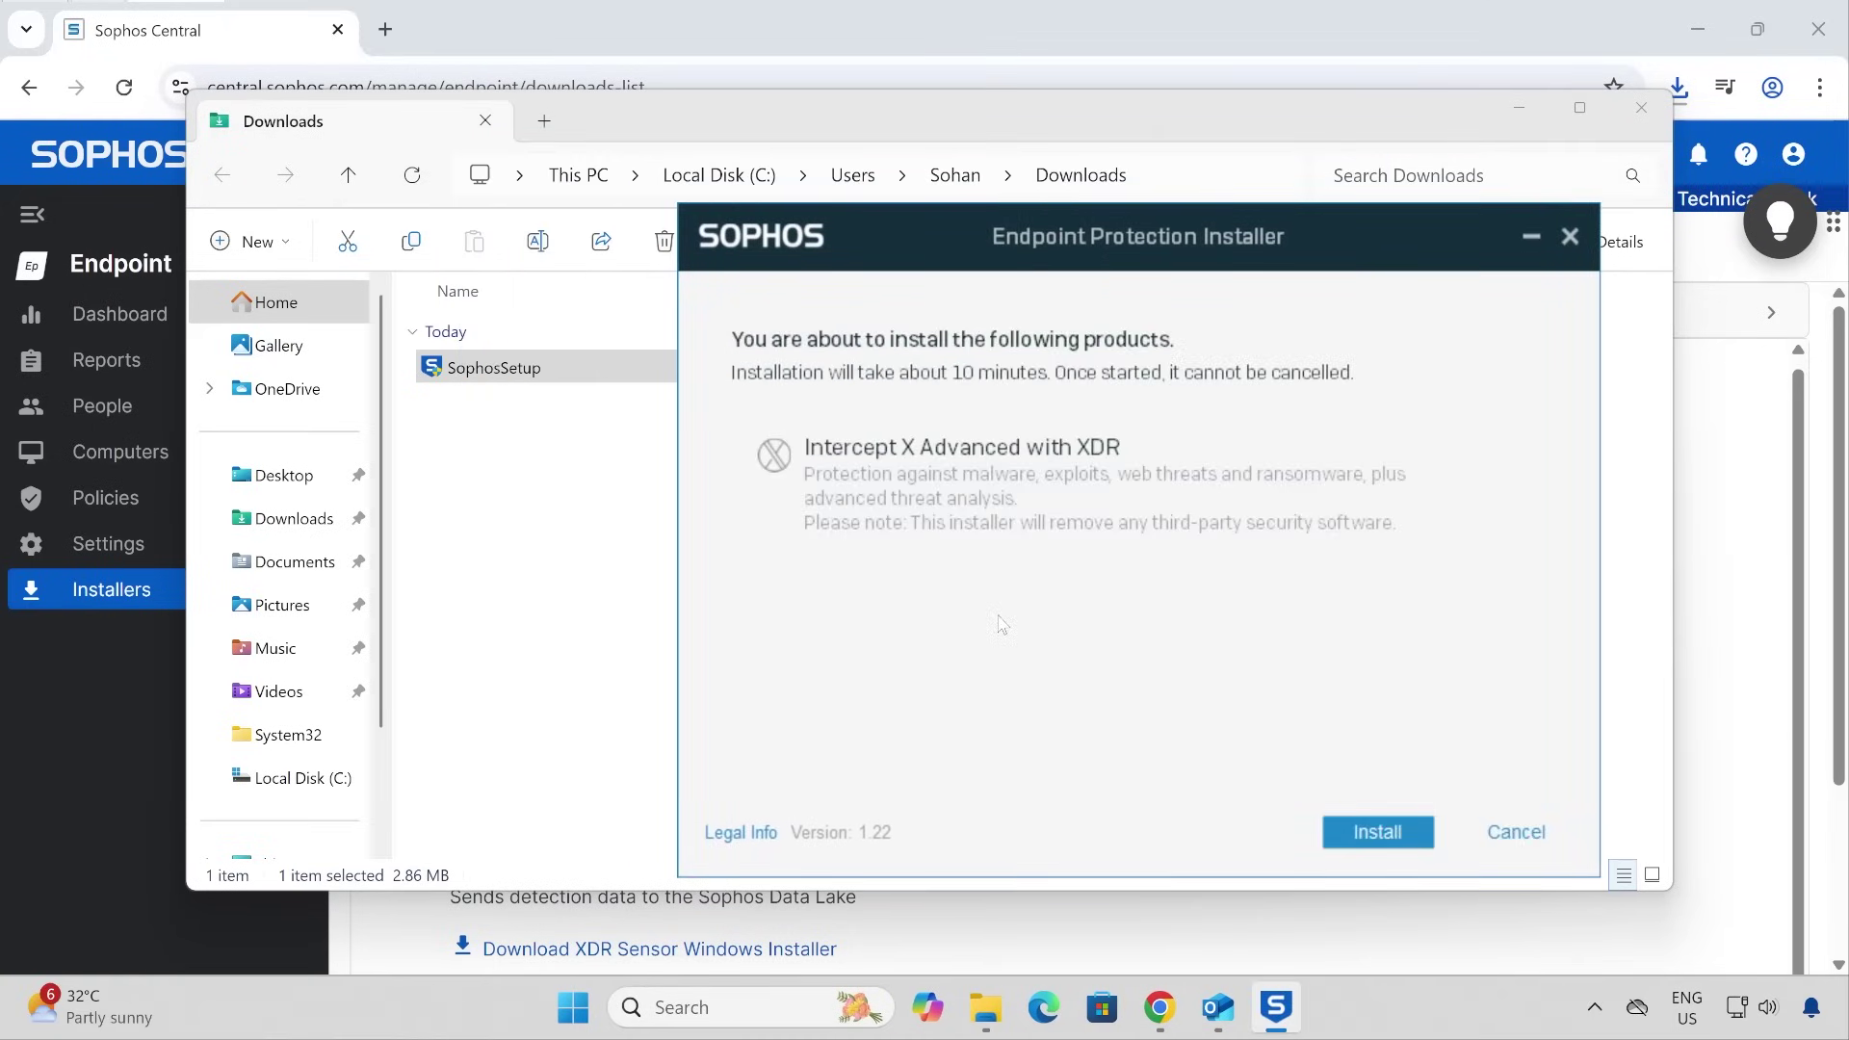
left_click(1377, 831)
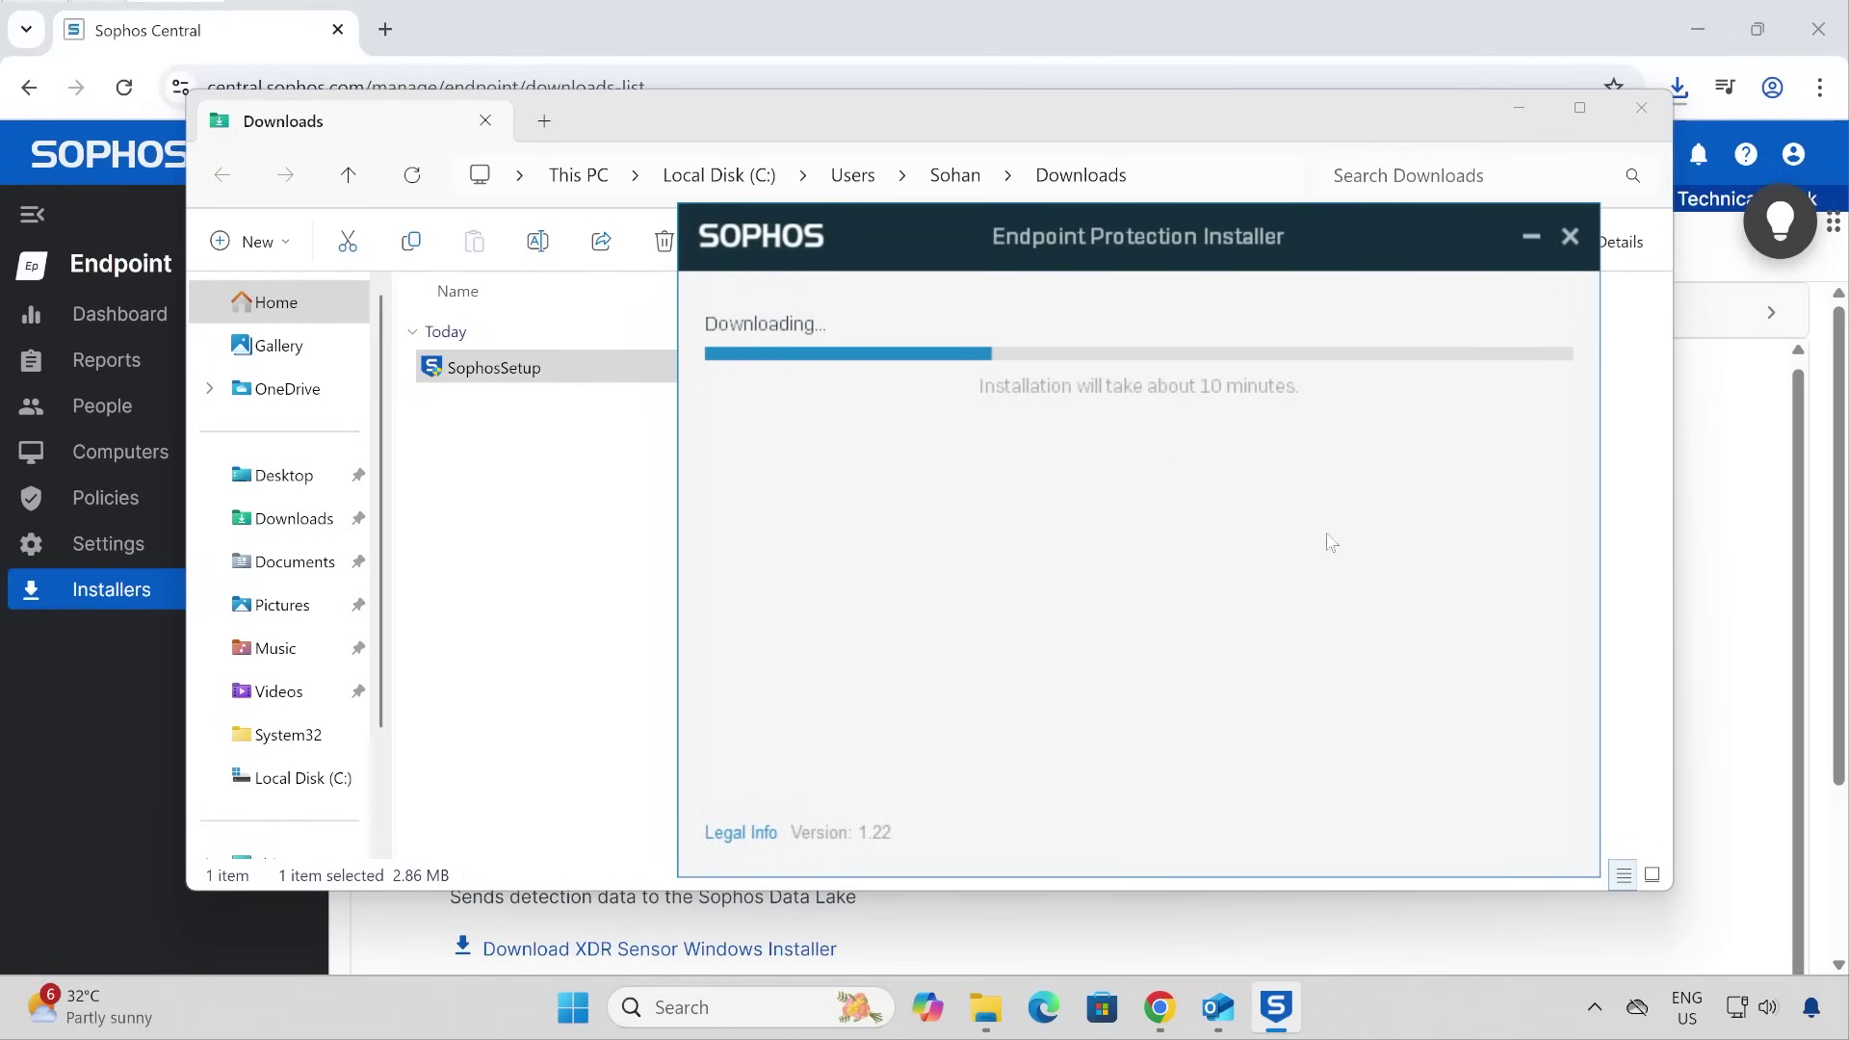
left_click(1595, 1006)
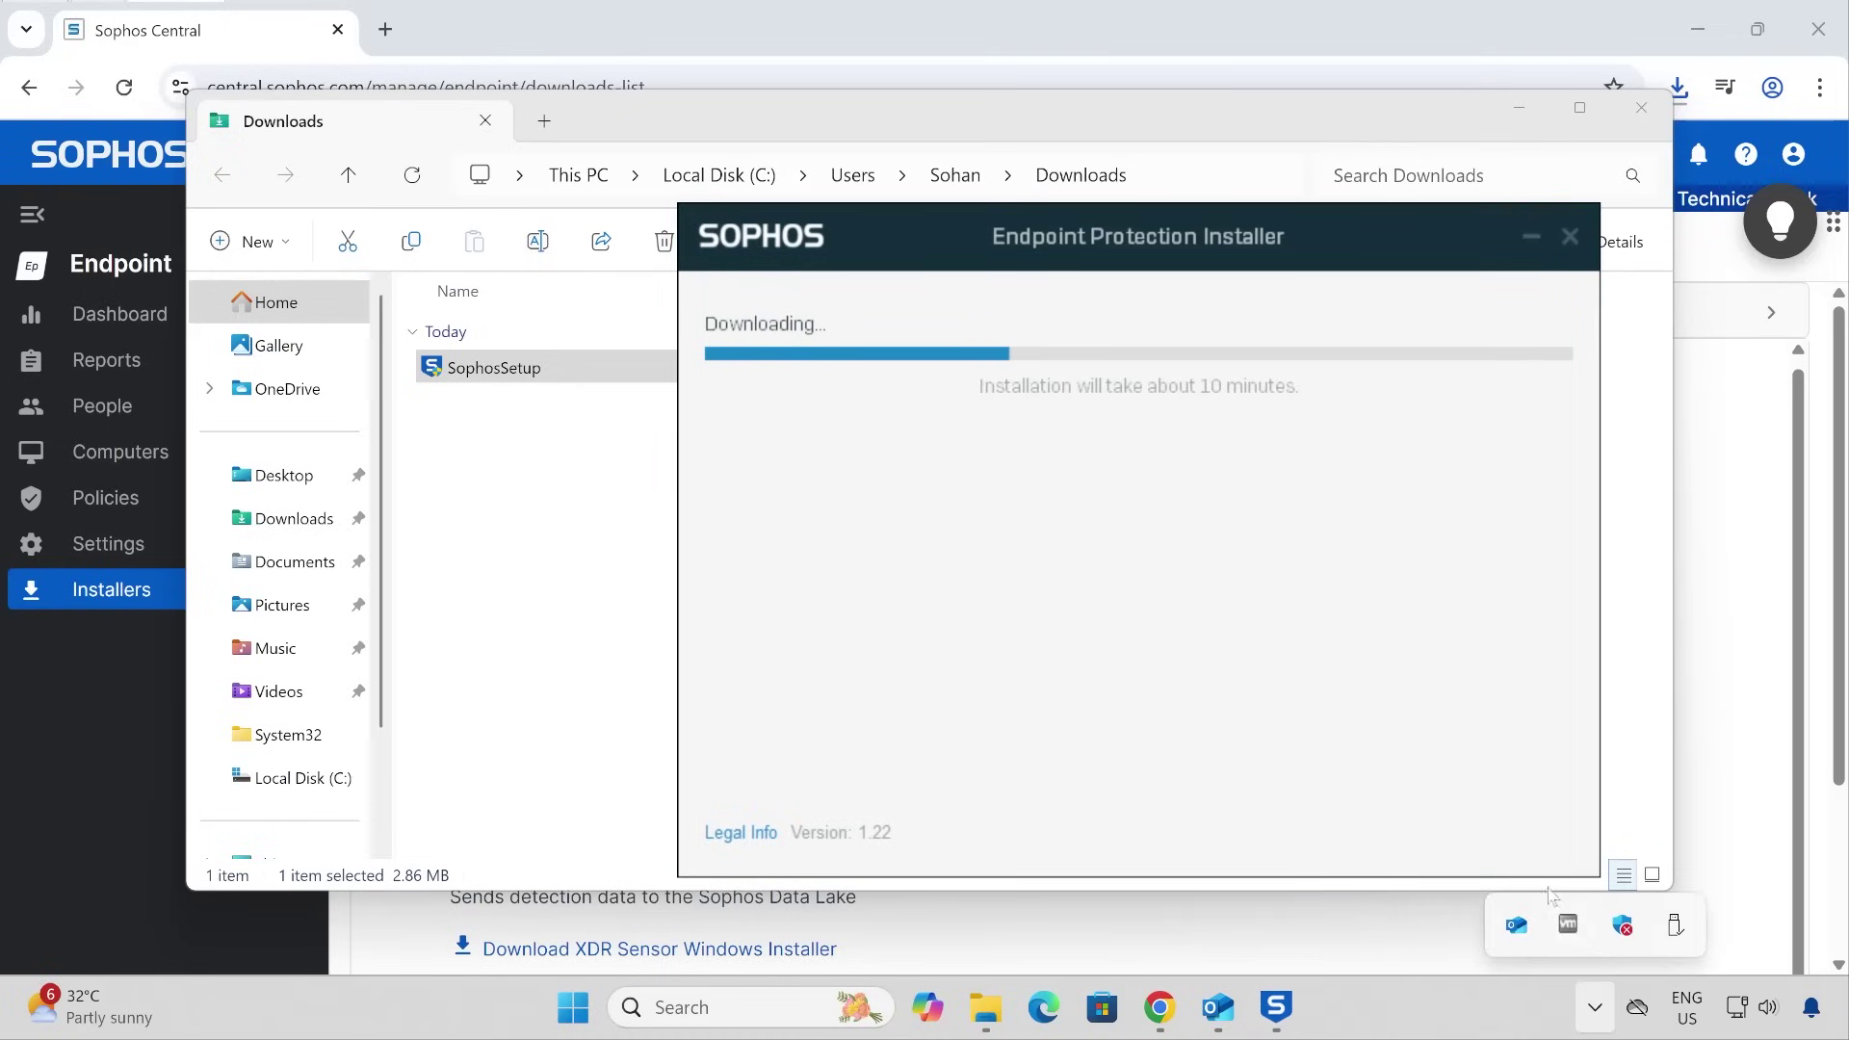
left_click(965, 574)
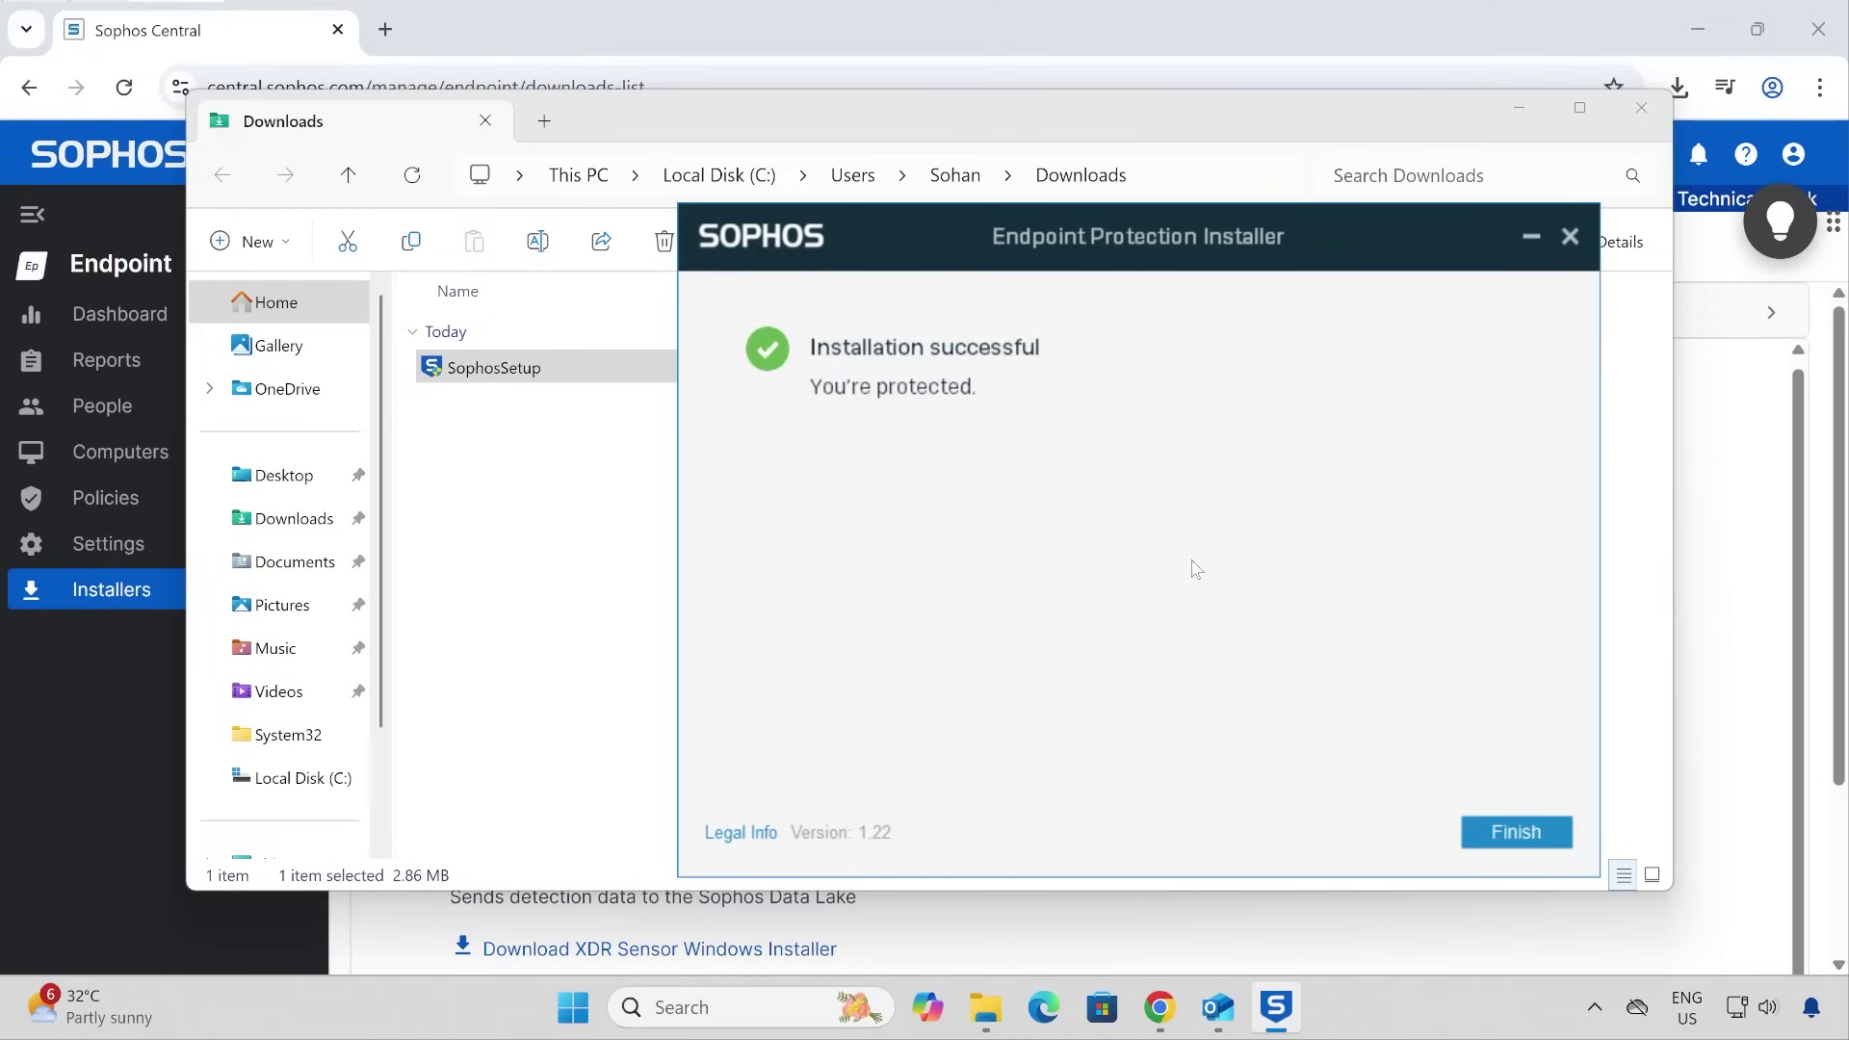
left_click(1534, 840)
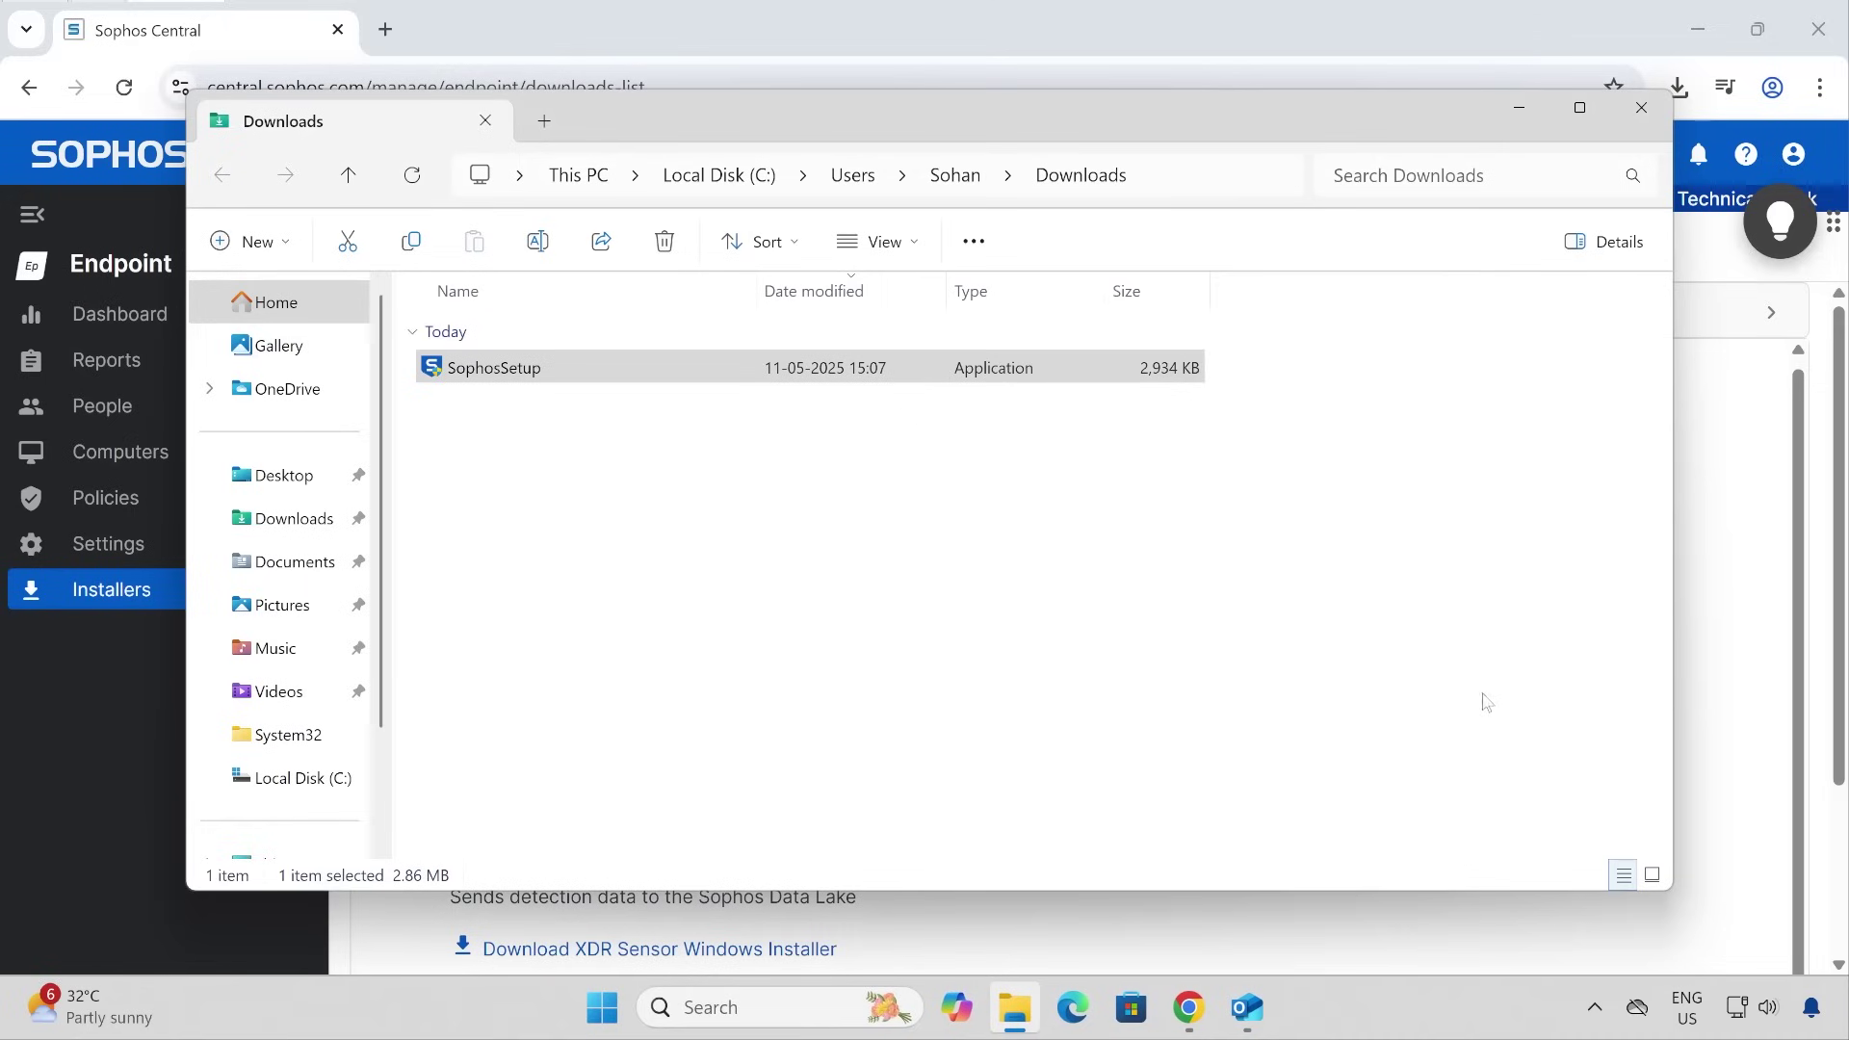
Open the Sophos Endpoint Agent running in the background to check the device's protection status.
left_click(1595, 1006)
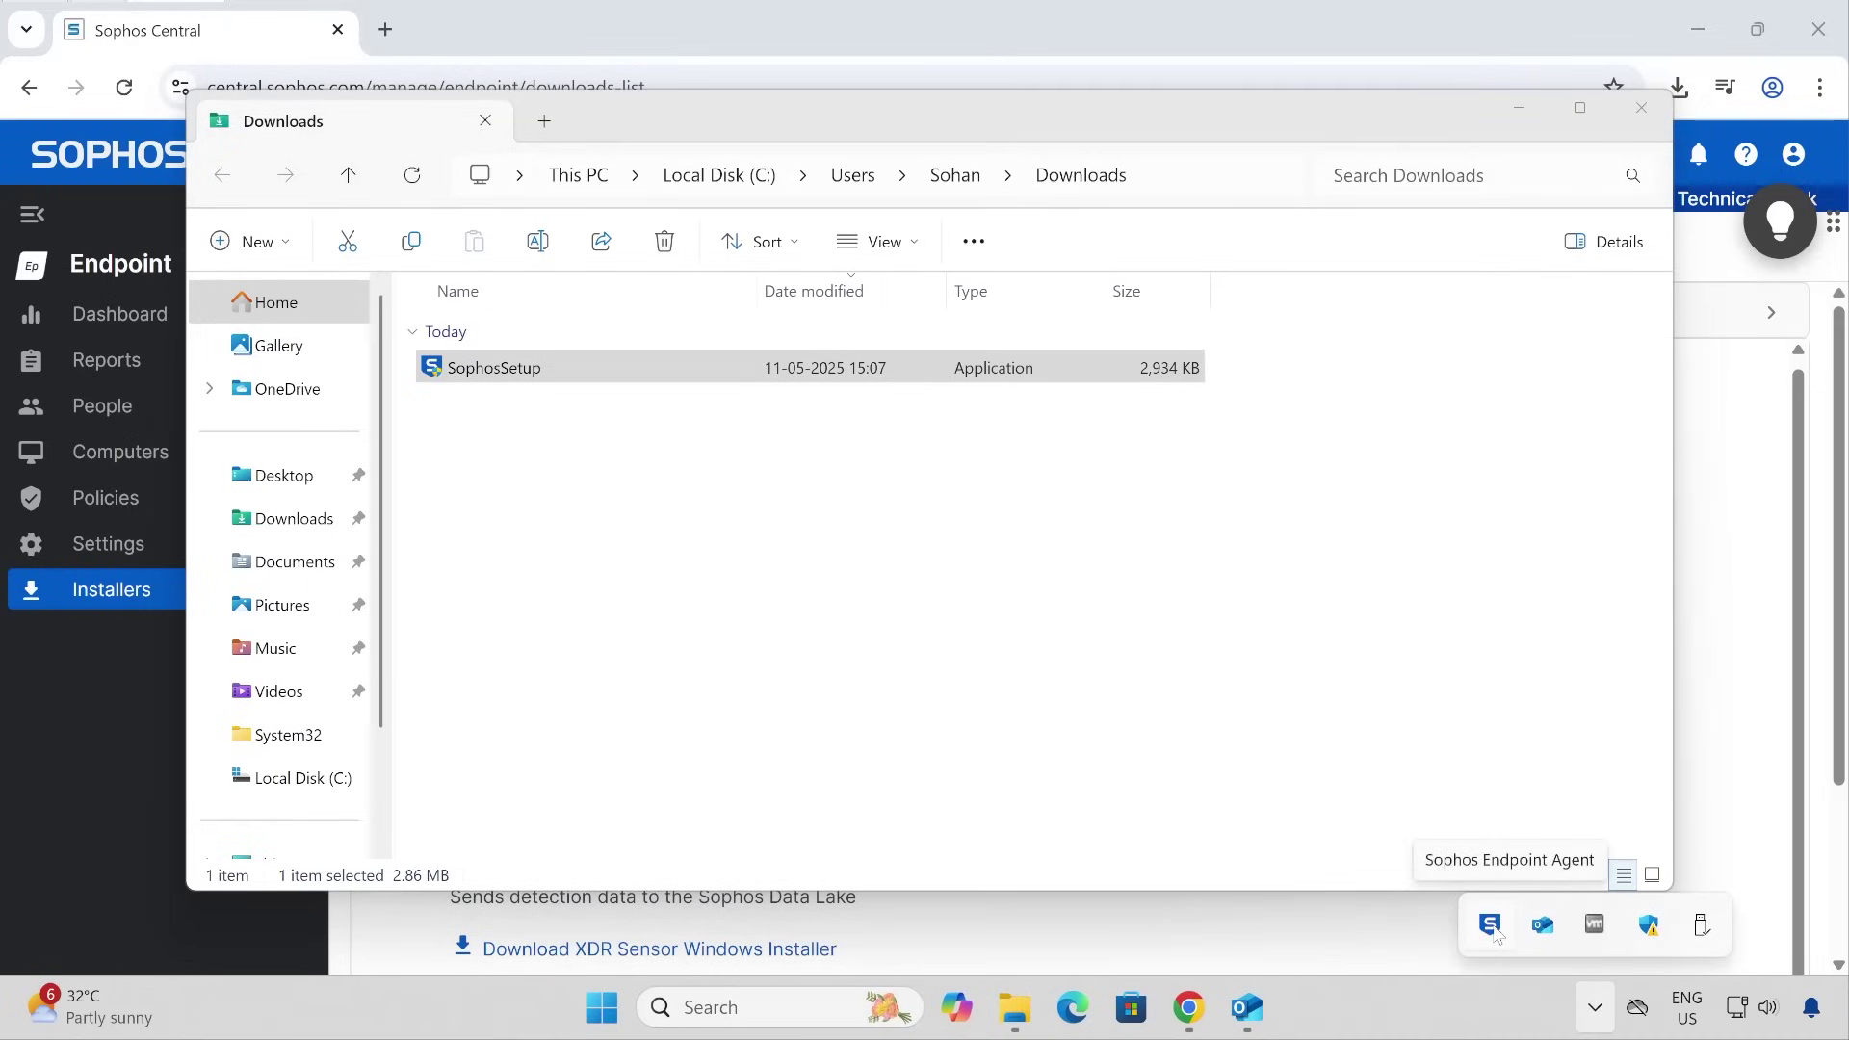
right_click(1492, 928)
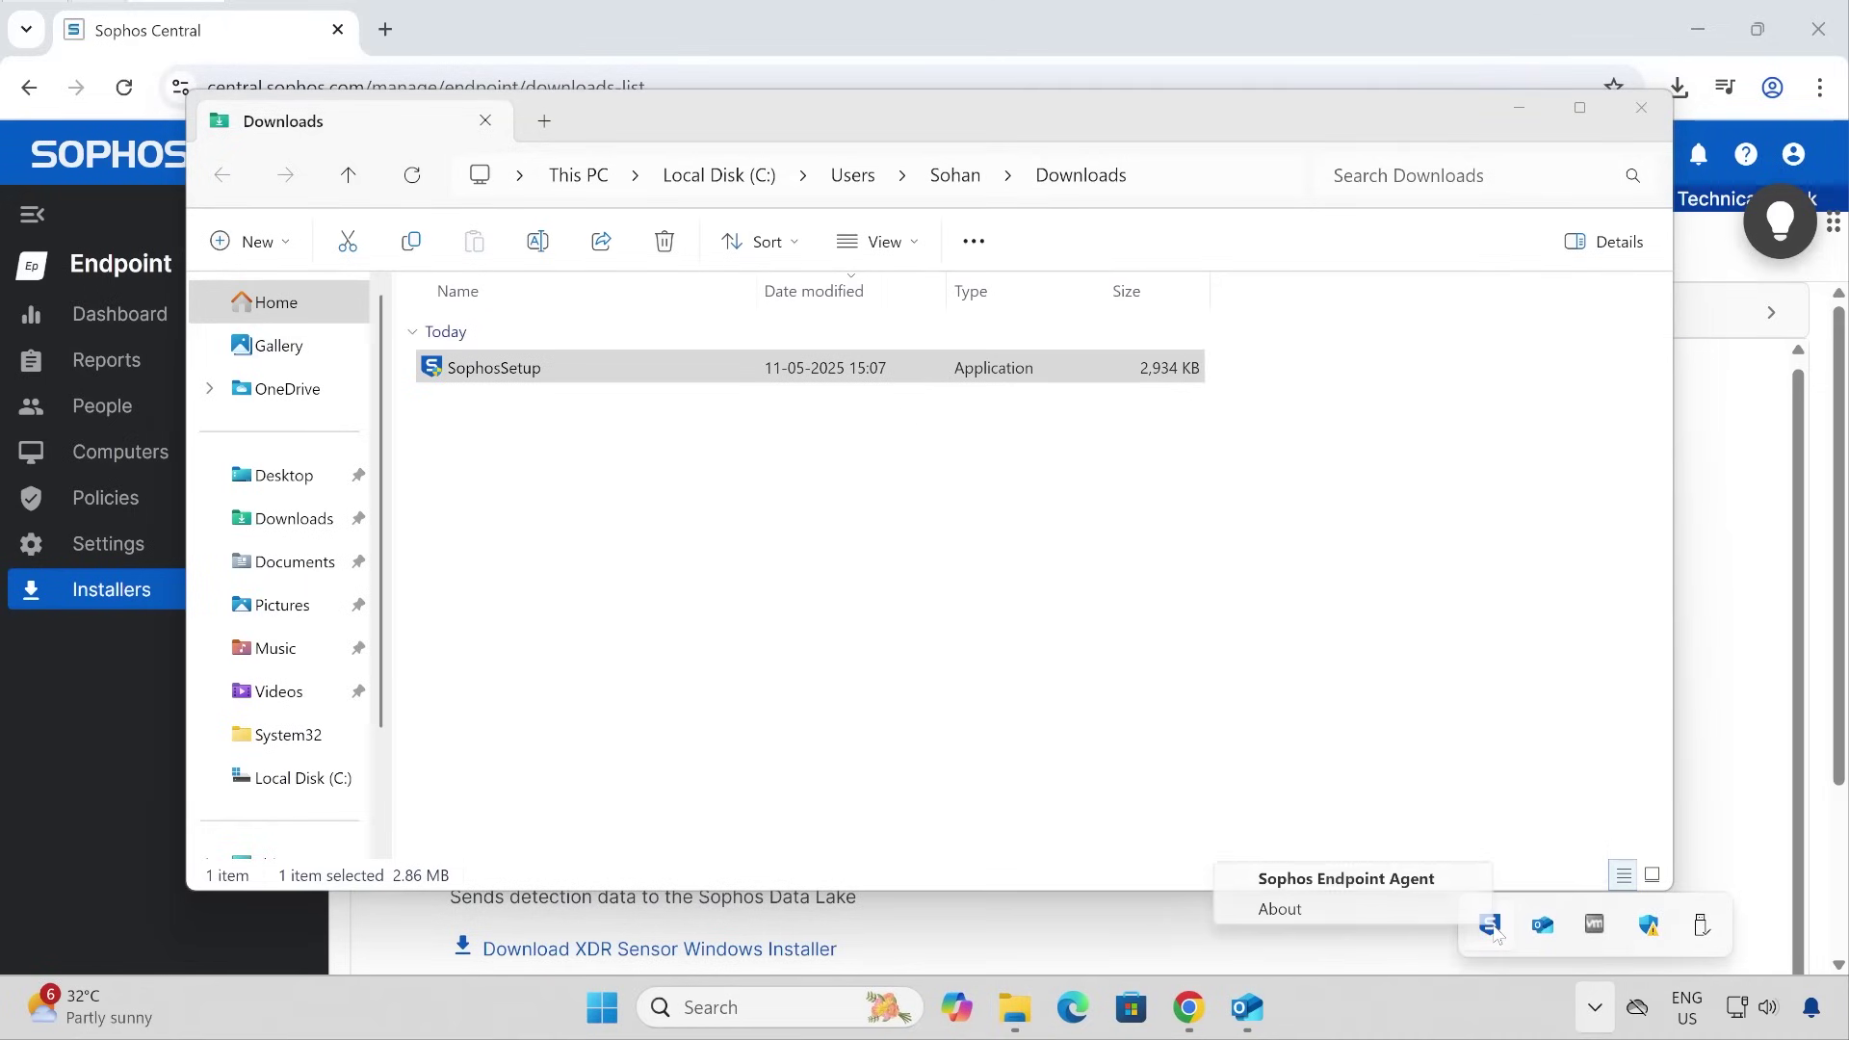
left_click(1346, 882)
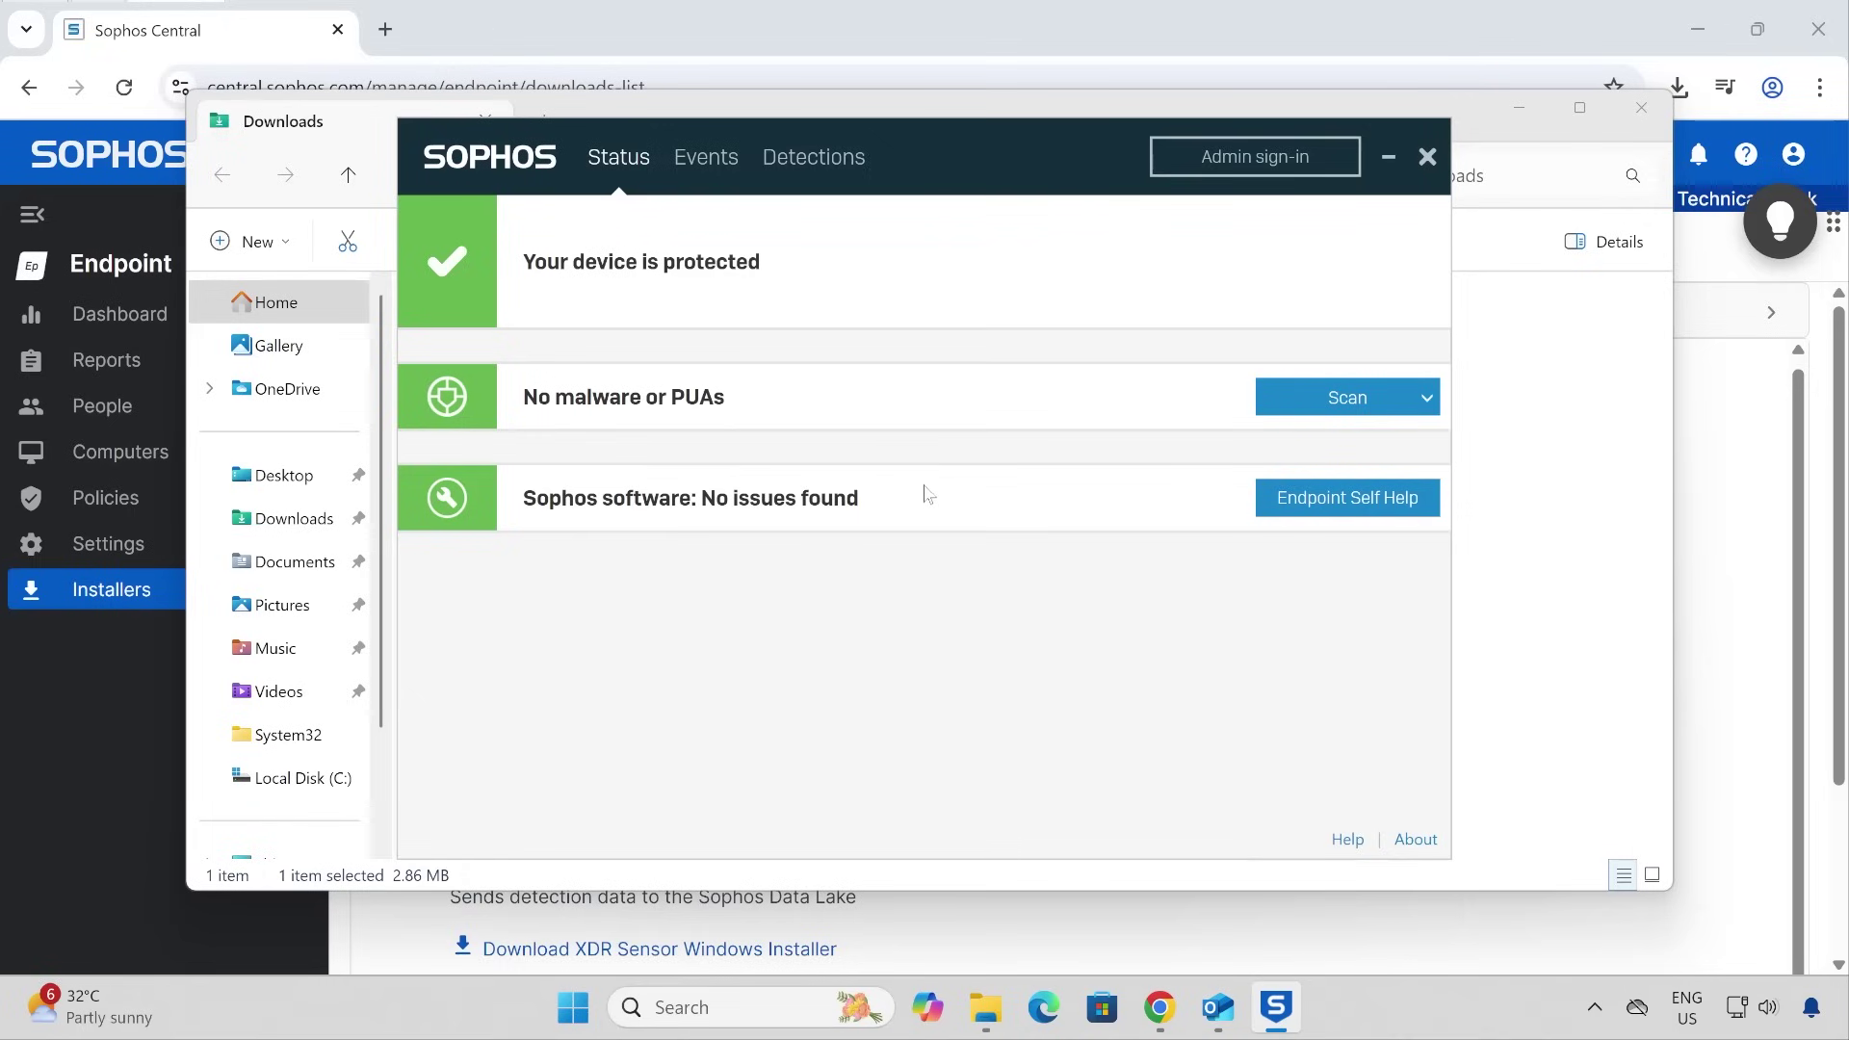
Review the agent's events, detections and available scan types without starting a scan.
left_click(706, 159)
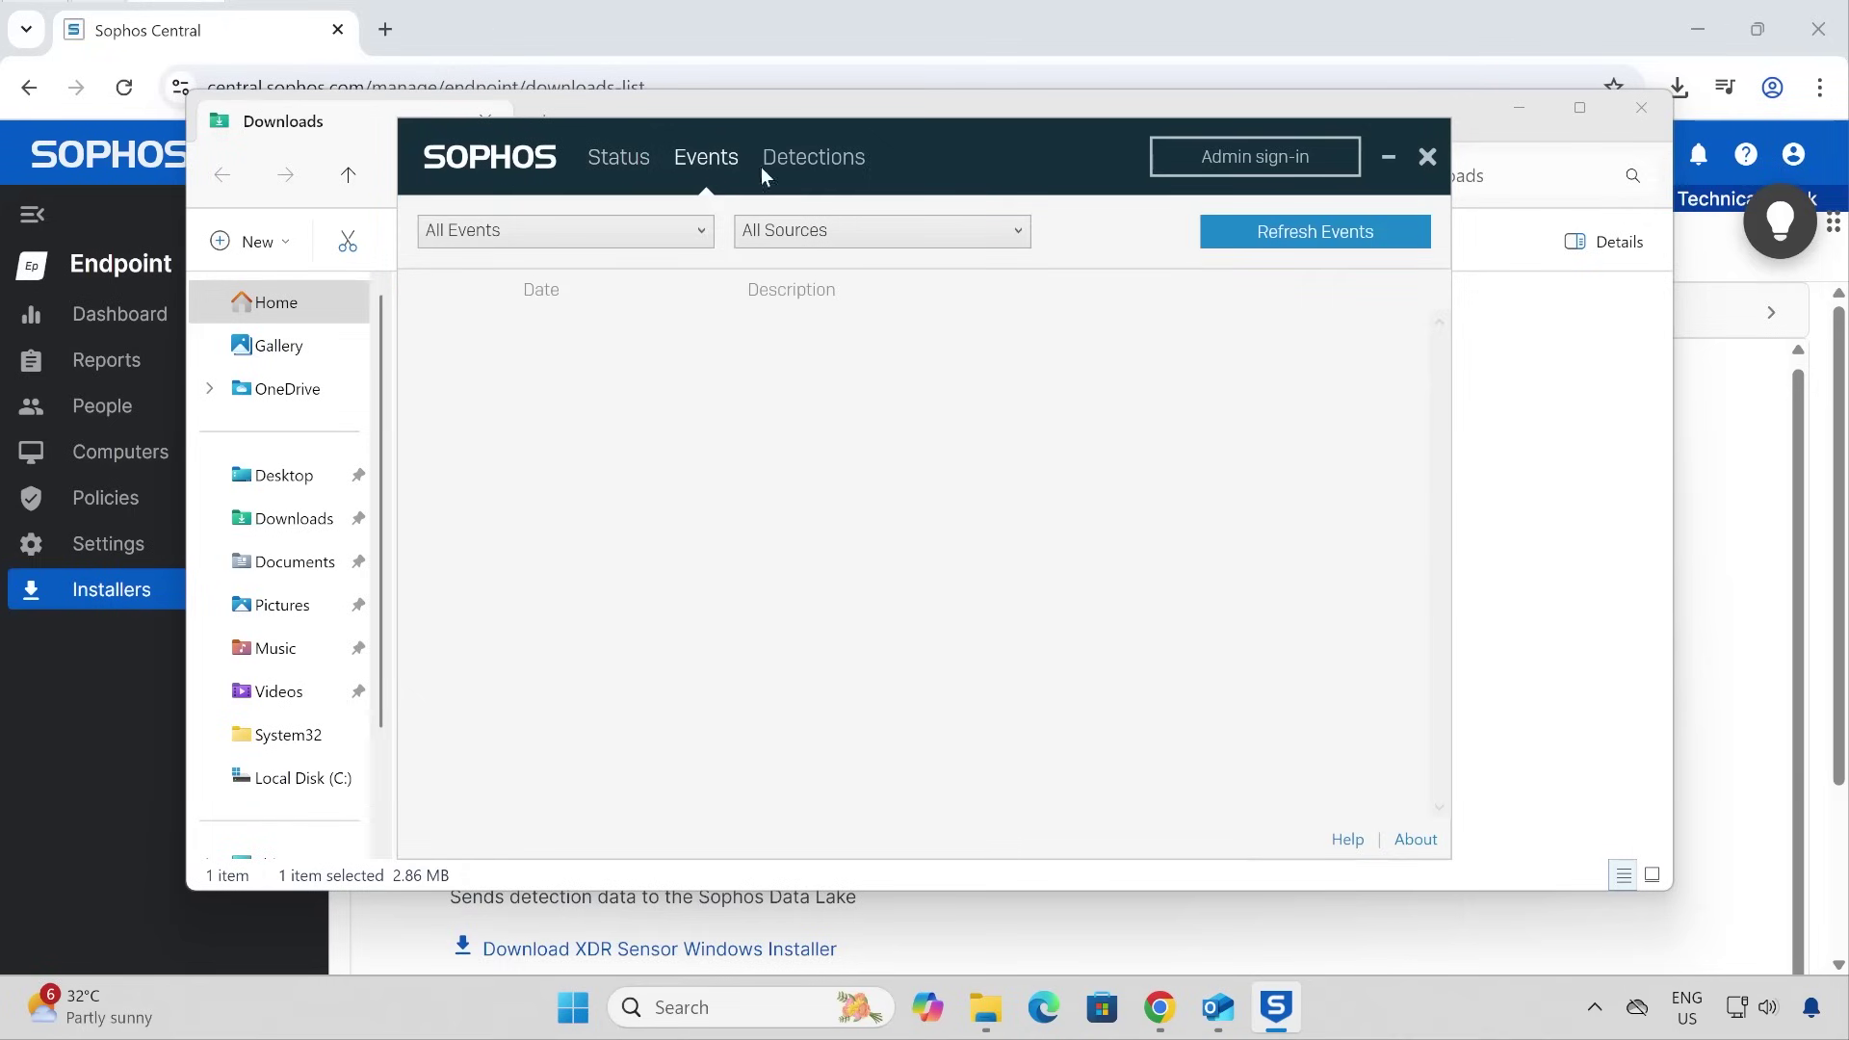
left_click(814, 164)
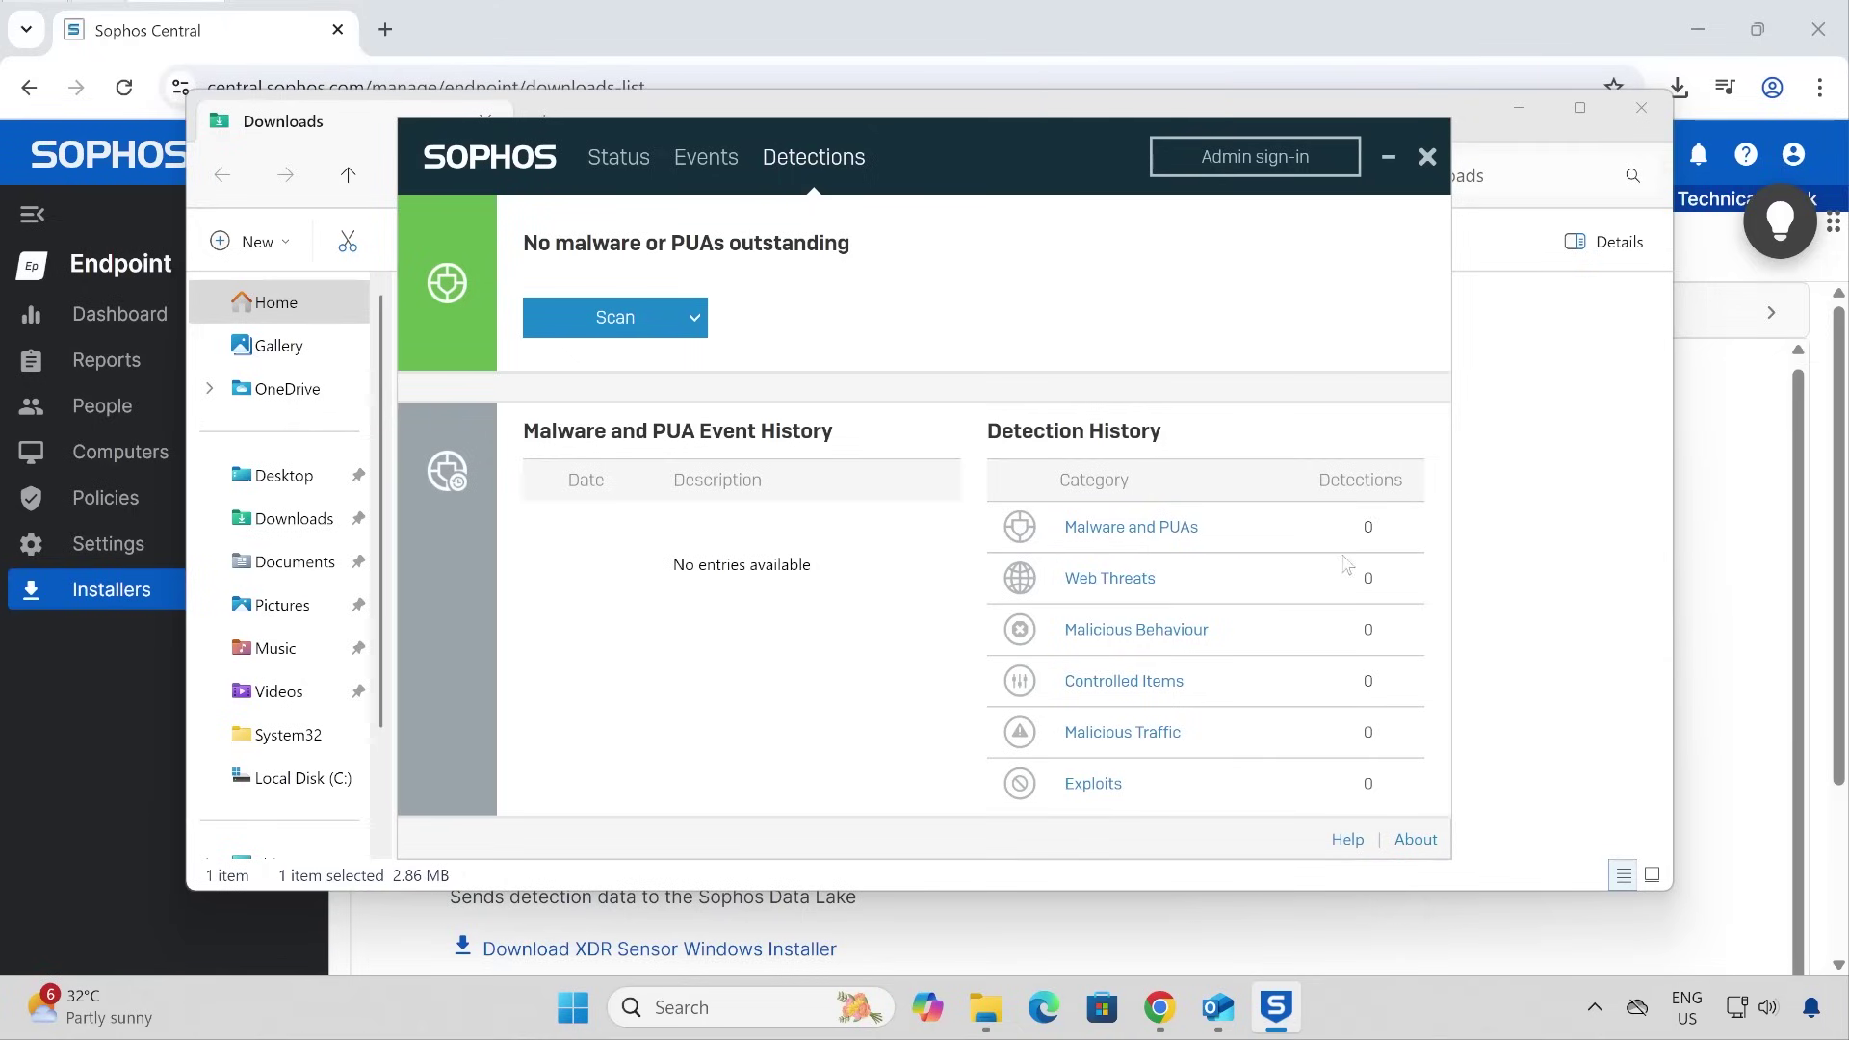
left_click(616, 317)
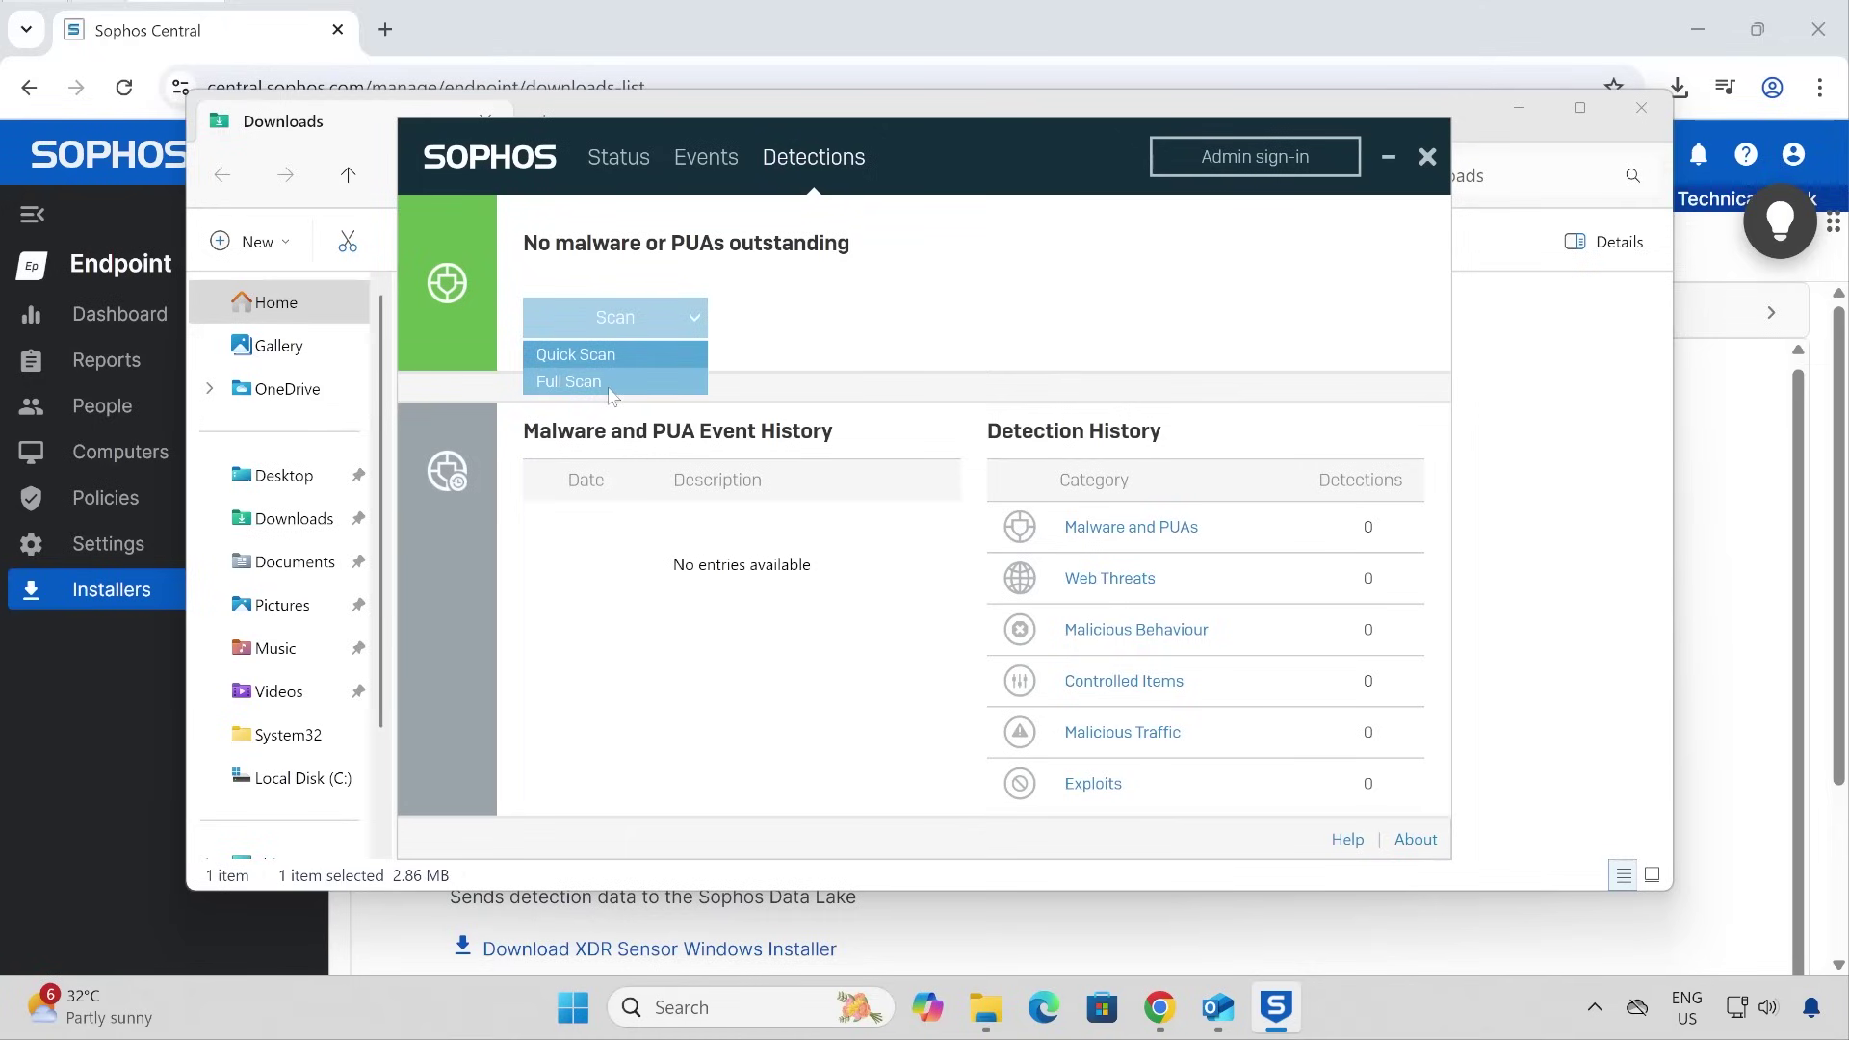
left_click(717, 750)
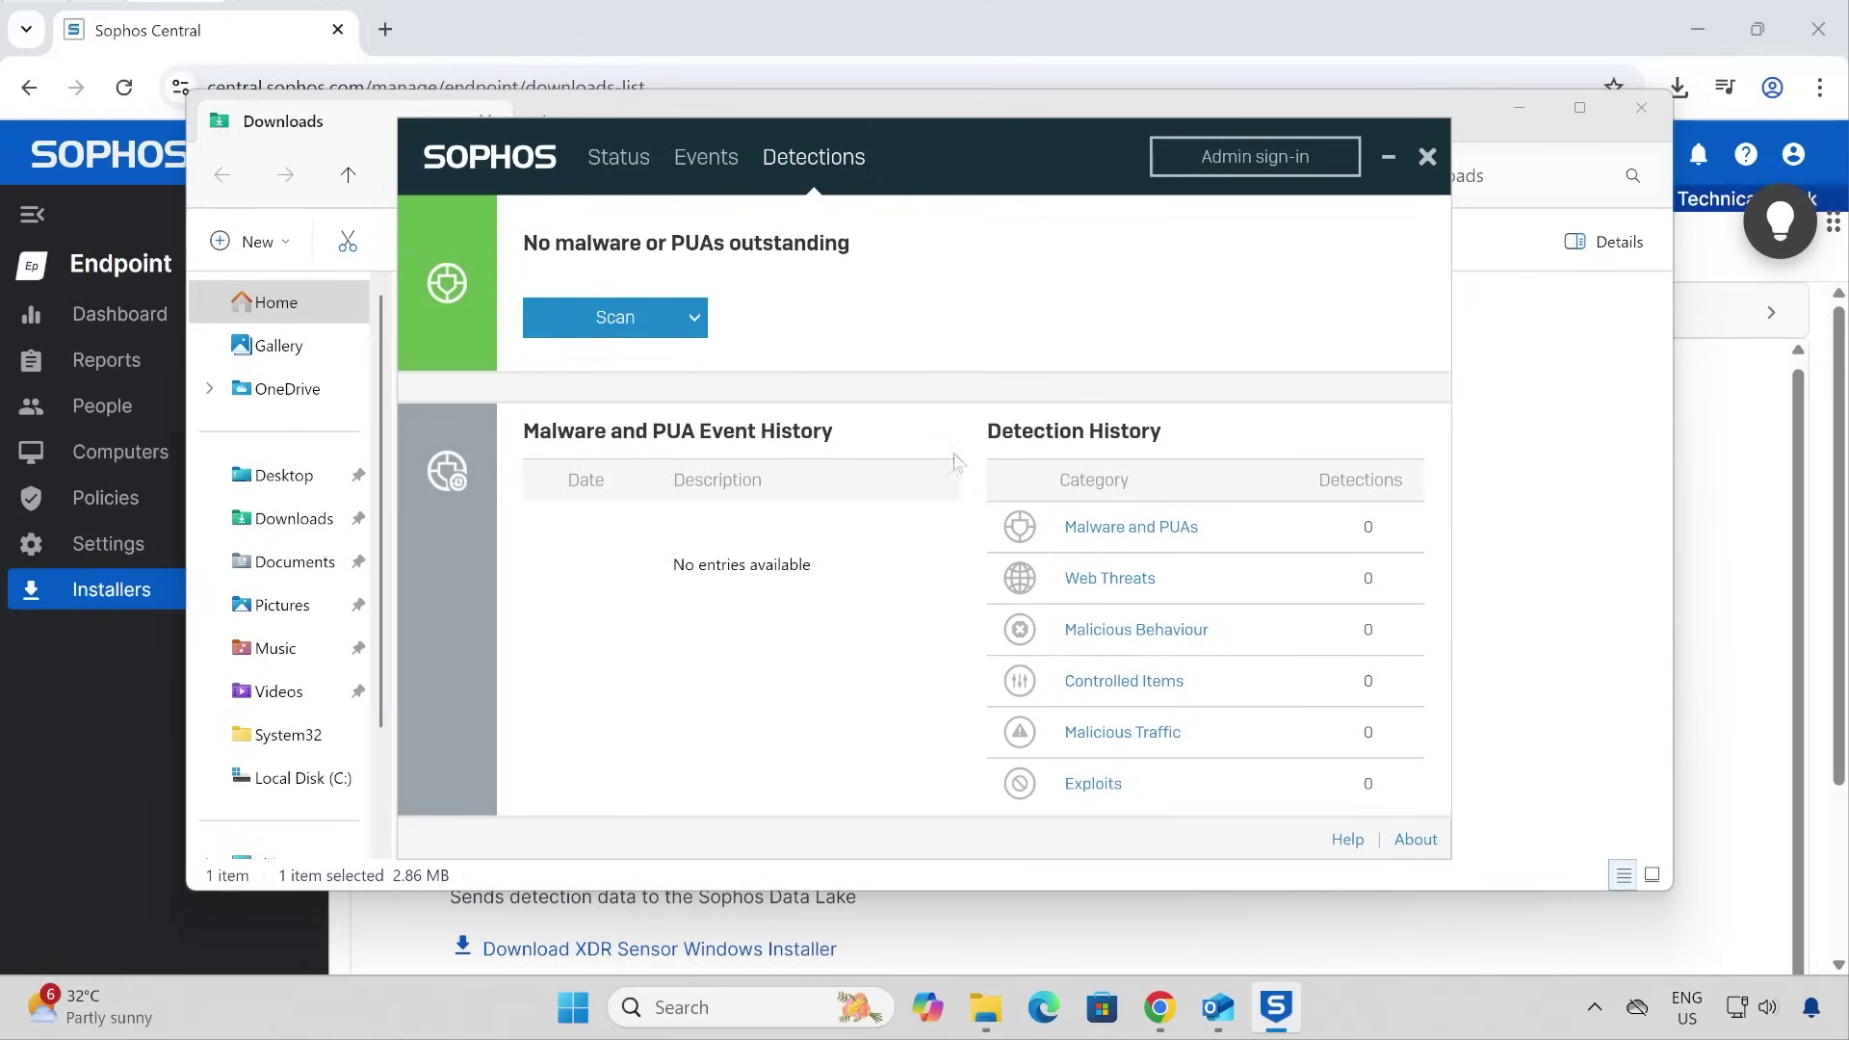
Open the agent's tamper protection sign-in, and switch to Sophos Central to list the managed endpoint computers.
left_click(1264, 159)
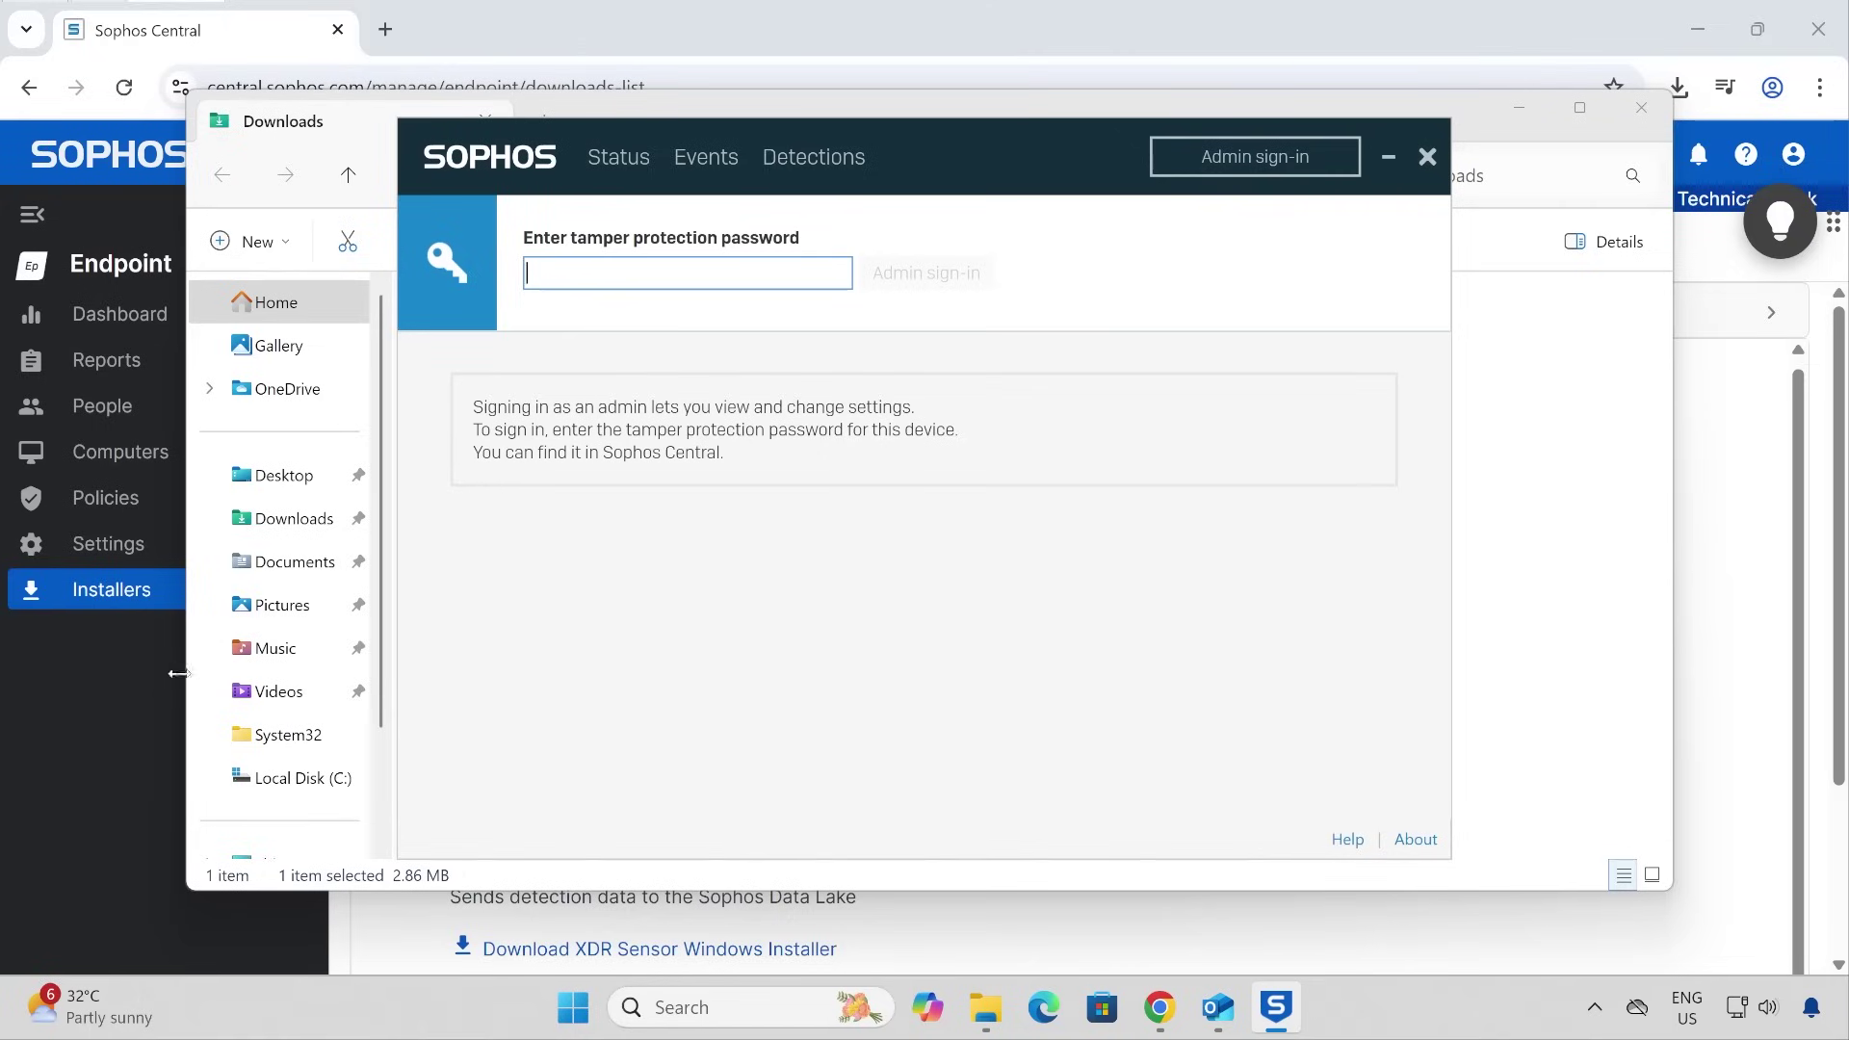
left_click(60, 743)
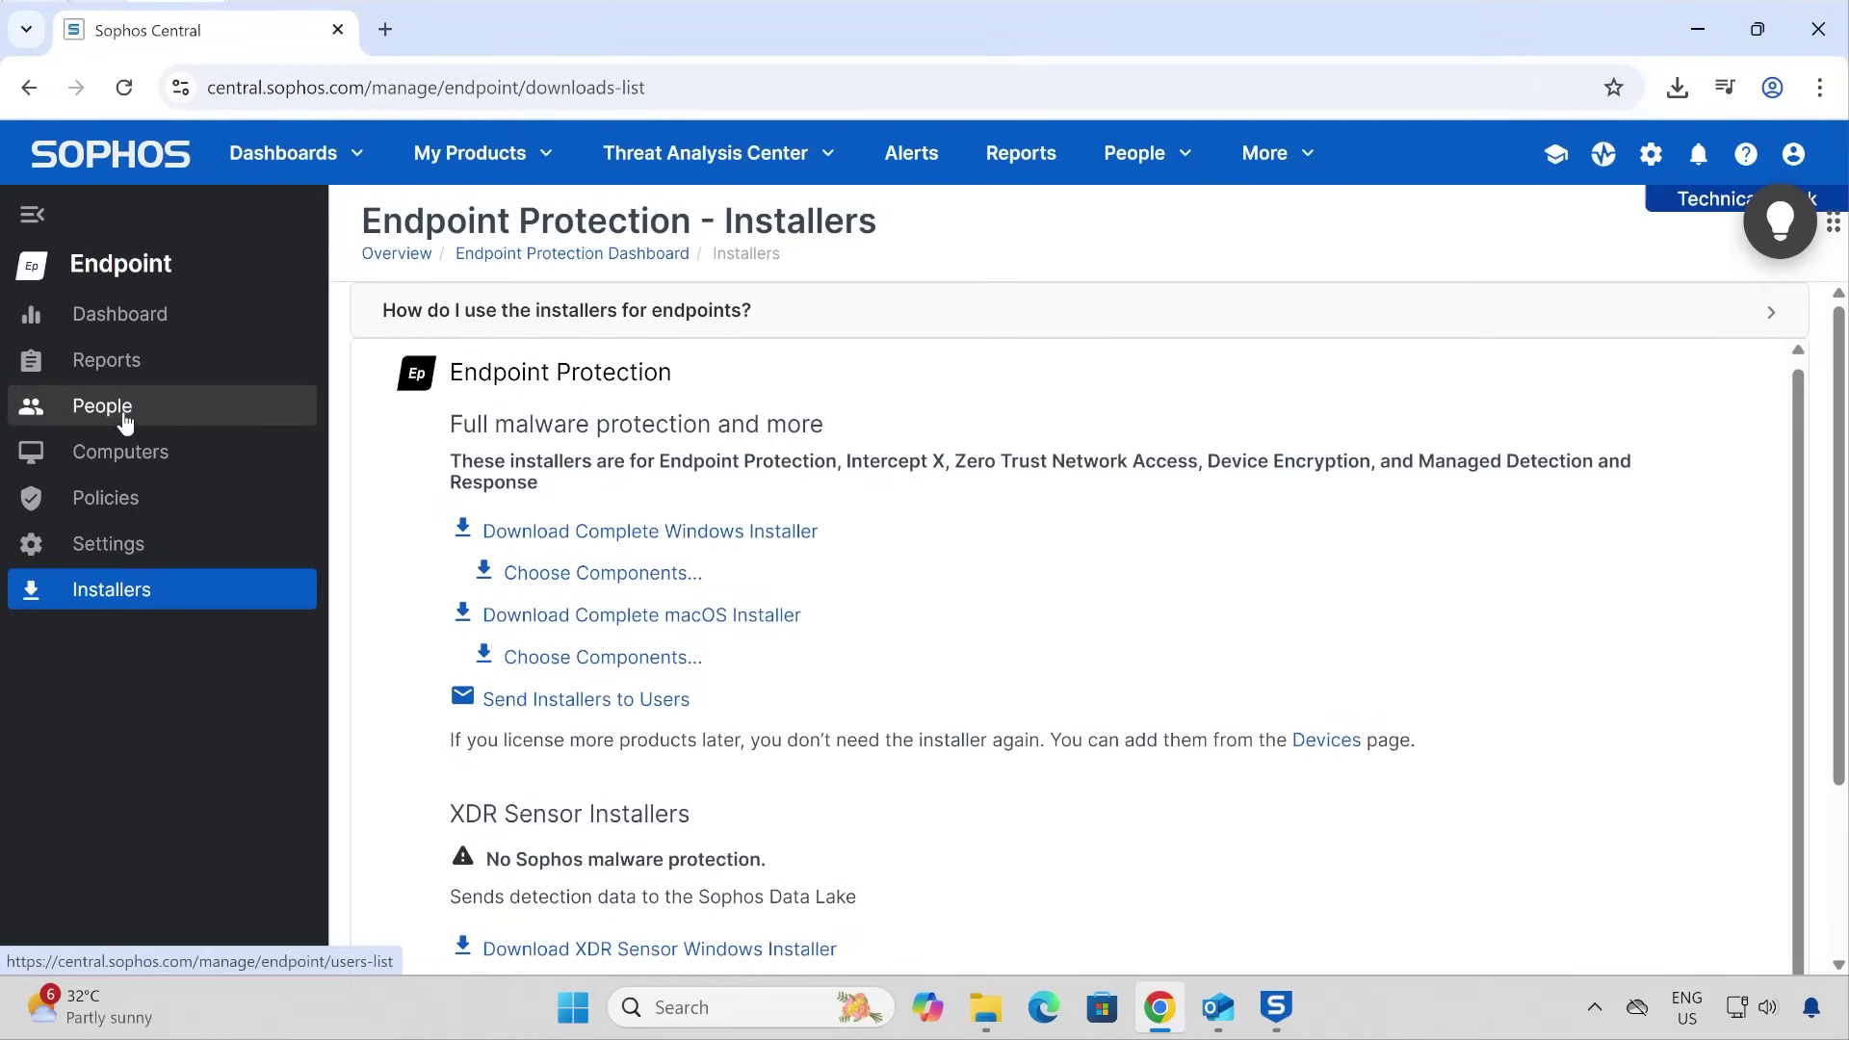
left_click(123, 455)
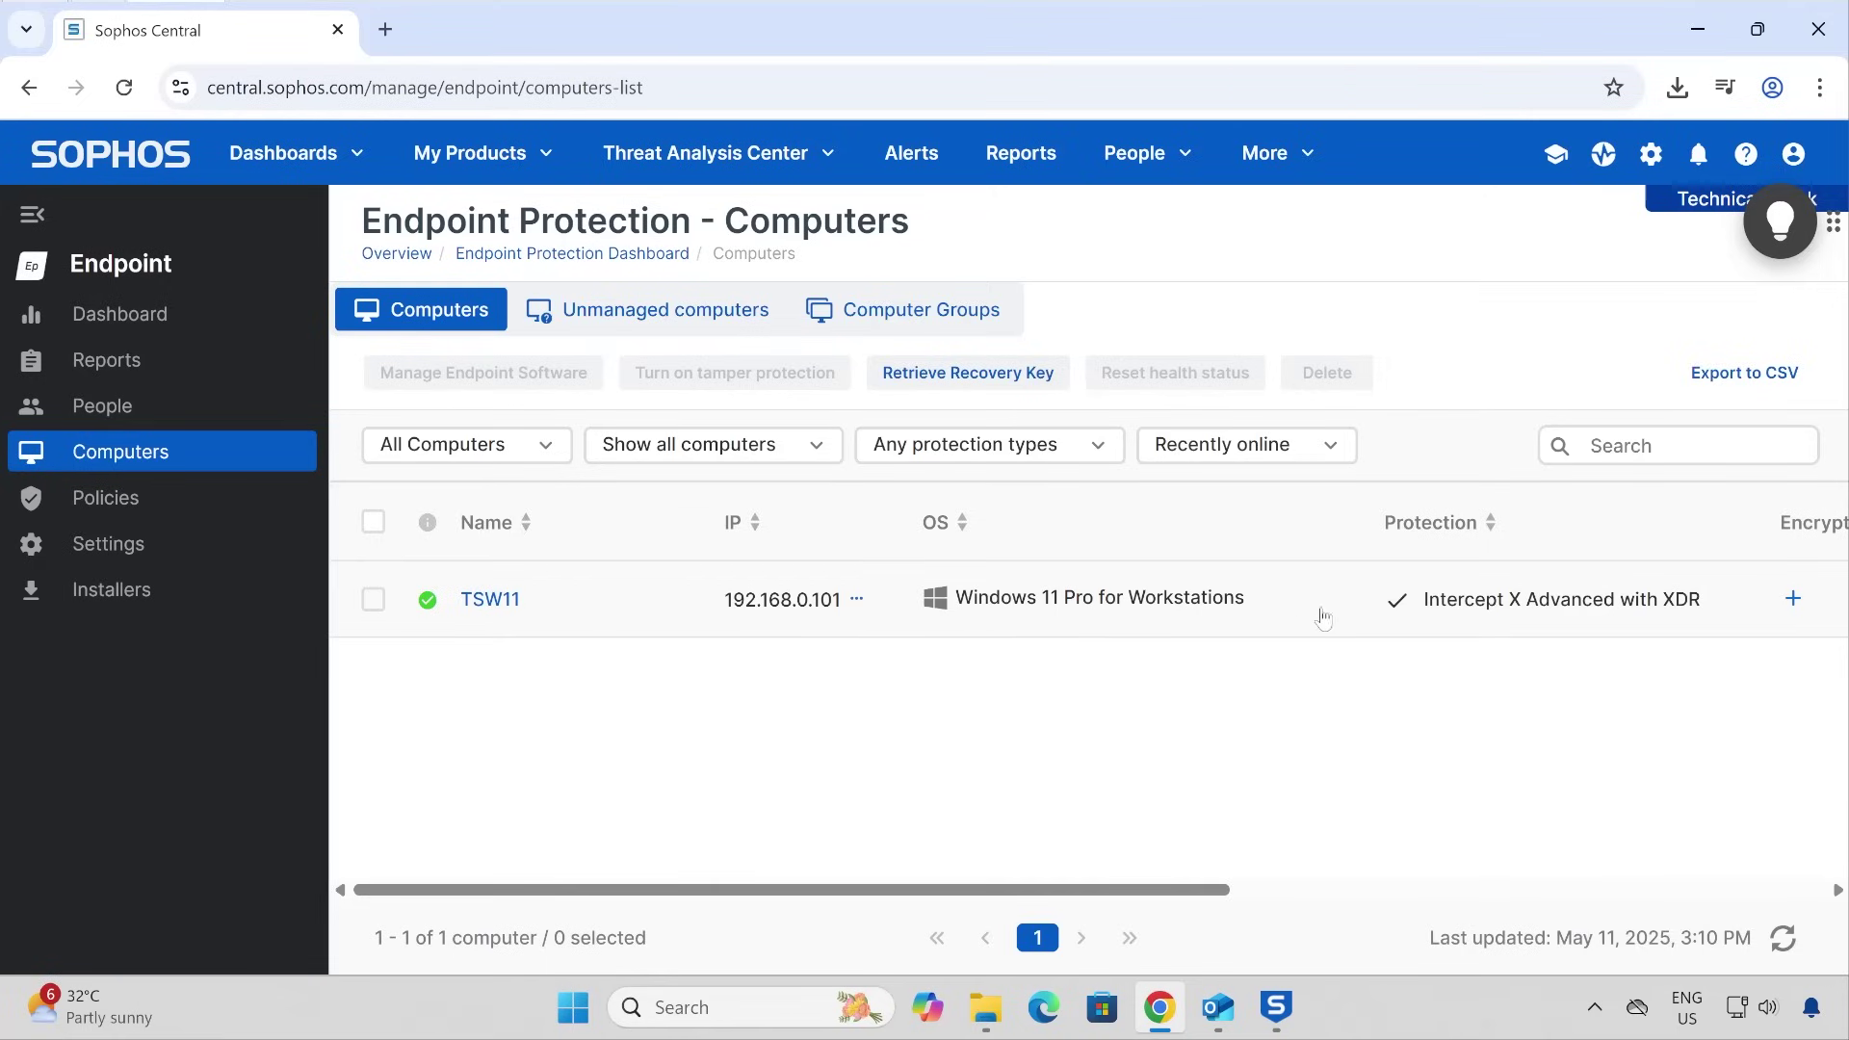
Open the TSW11 computer's summary, reveal its tamper protection password and copy it.
left_click(491, 599)
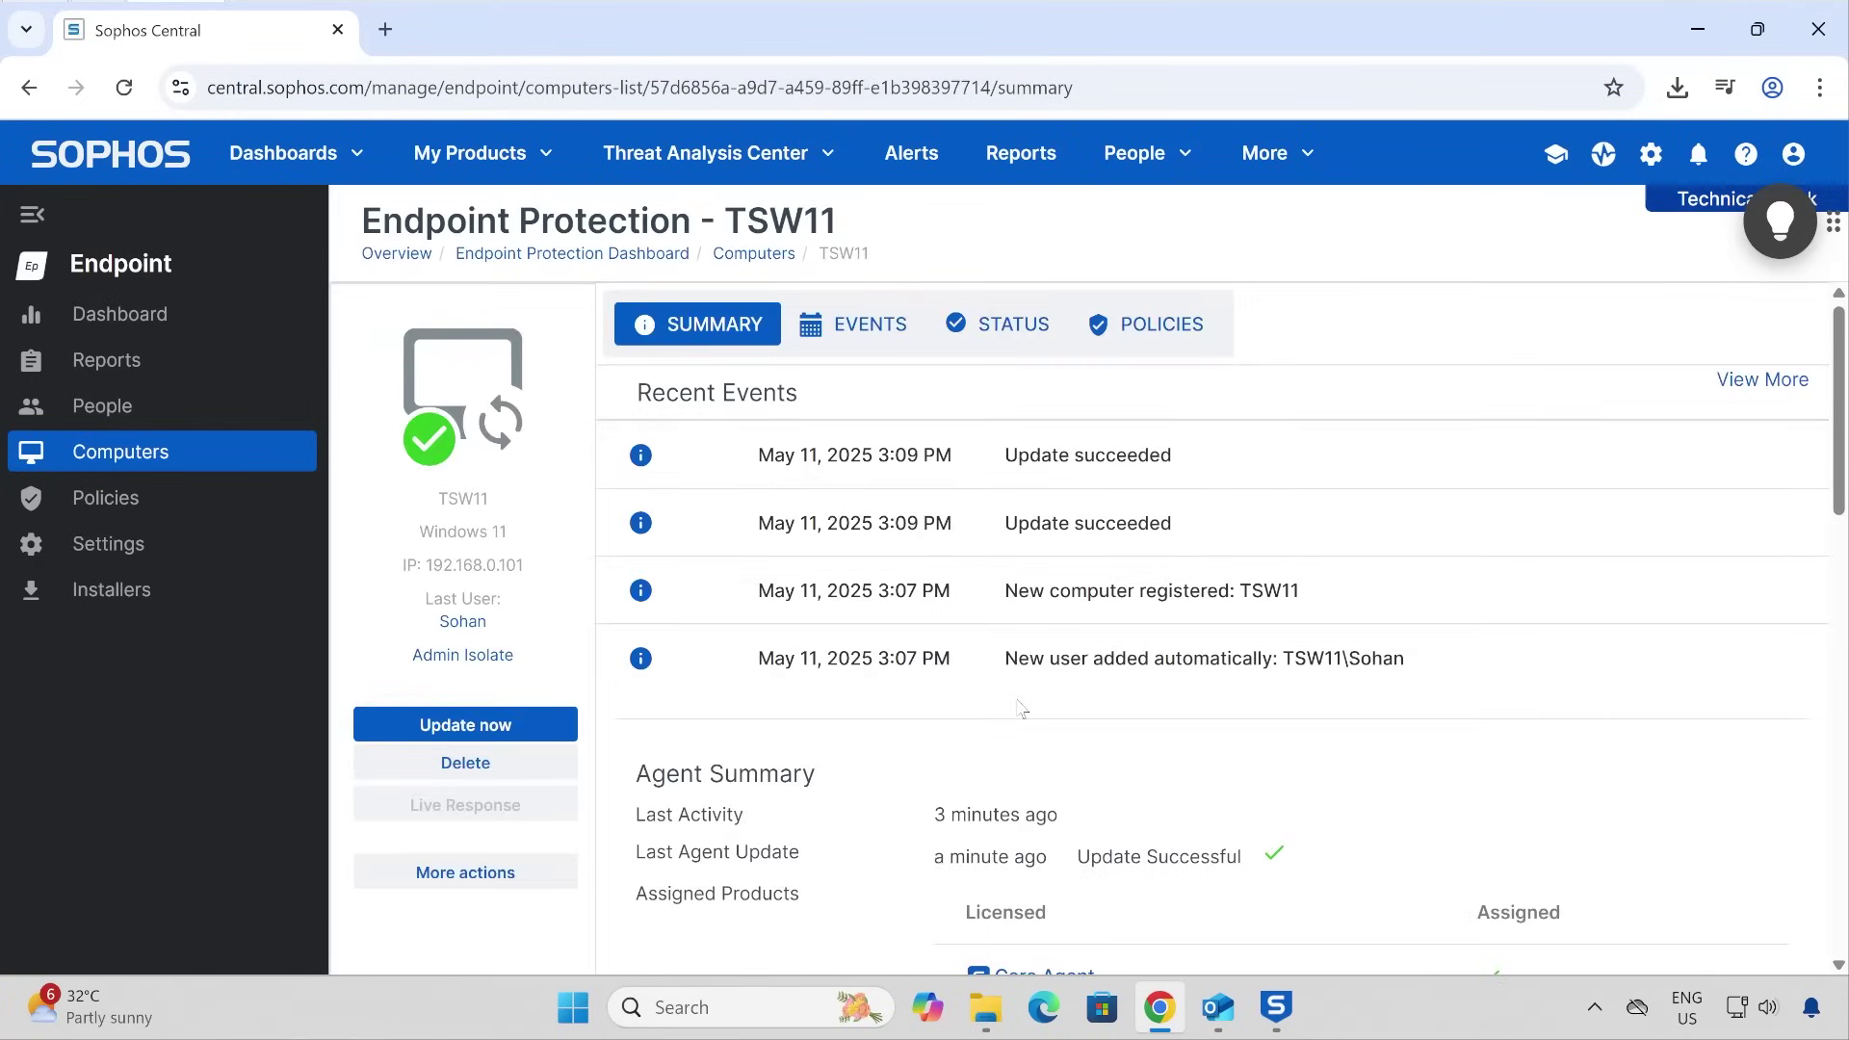
scroll(1015, 710, "down", 5)
scroll(1023, 708, "down", 6)
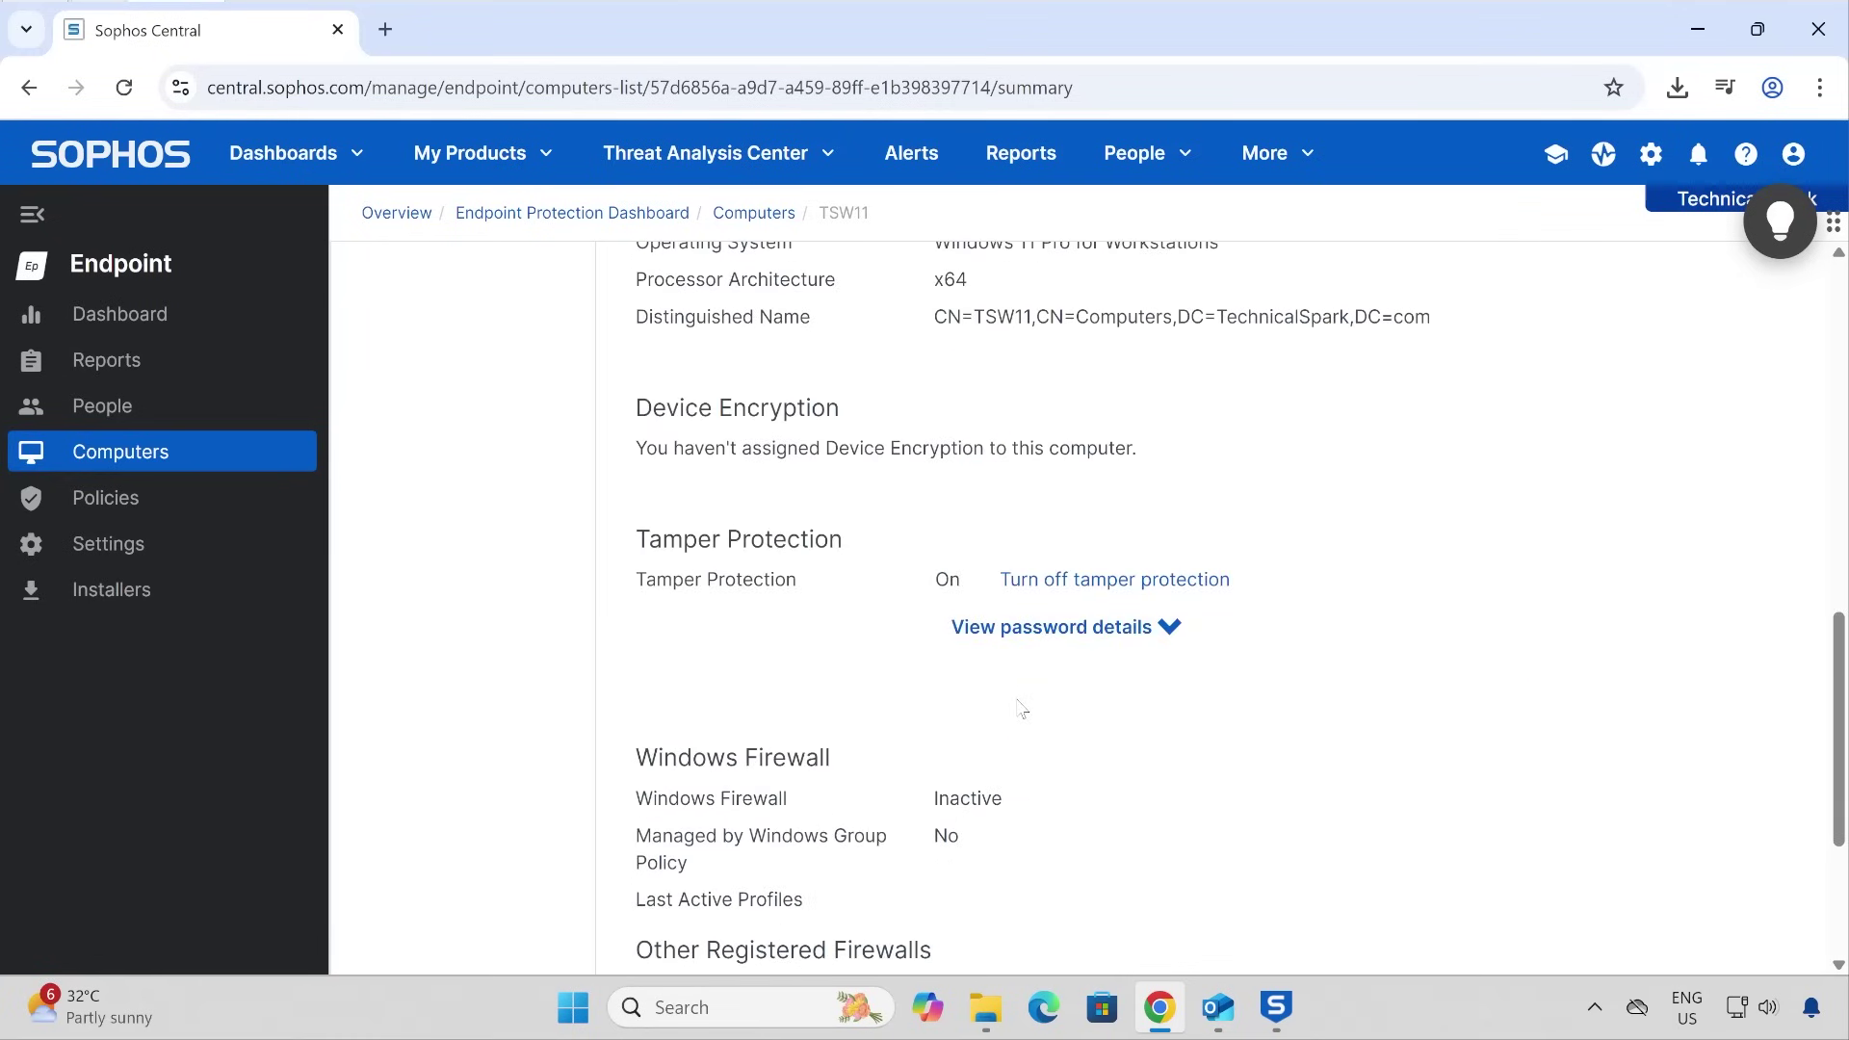
left_click(1088, 631)
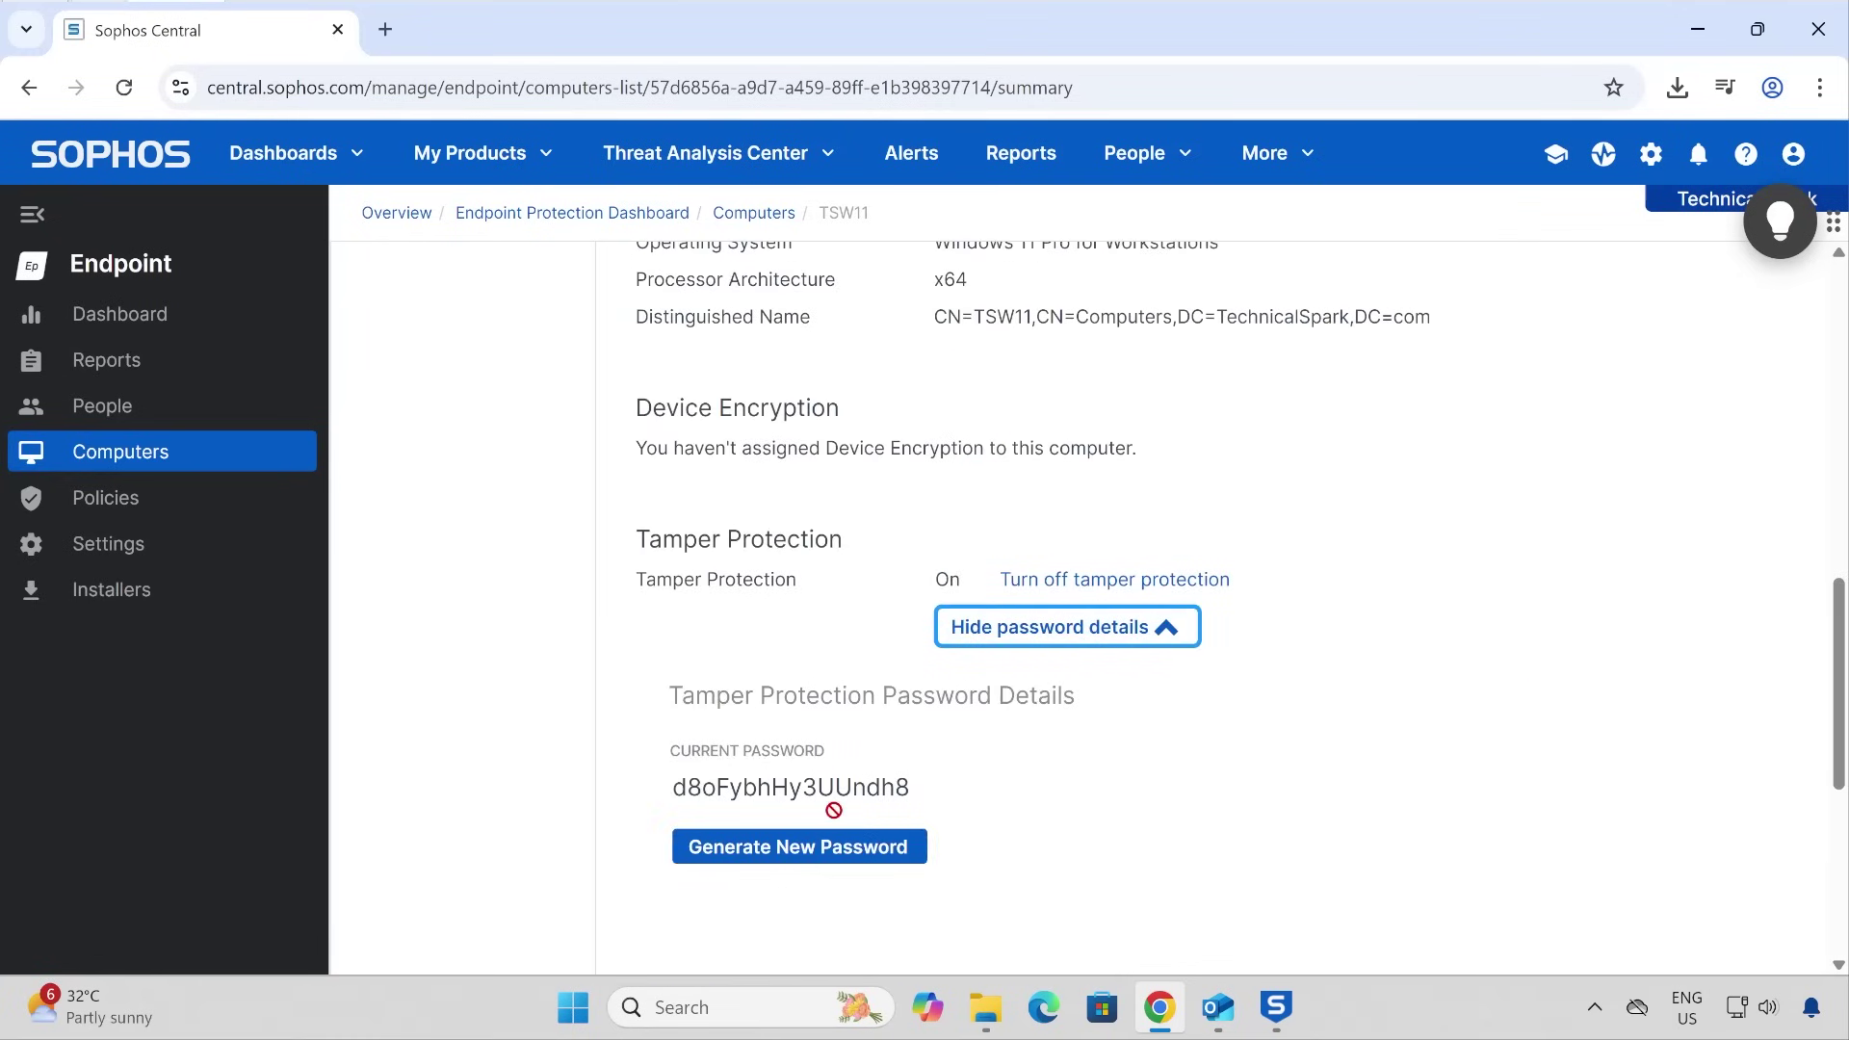
left_click_drag(674, 790, 913, 795)
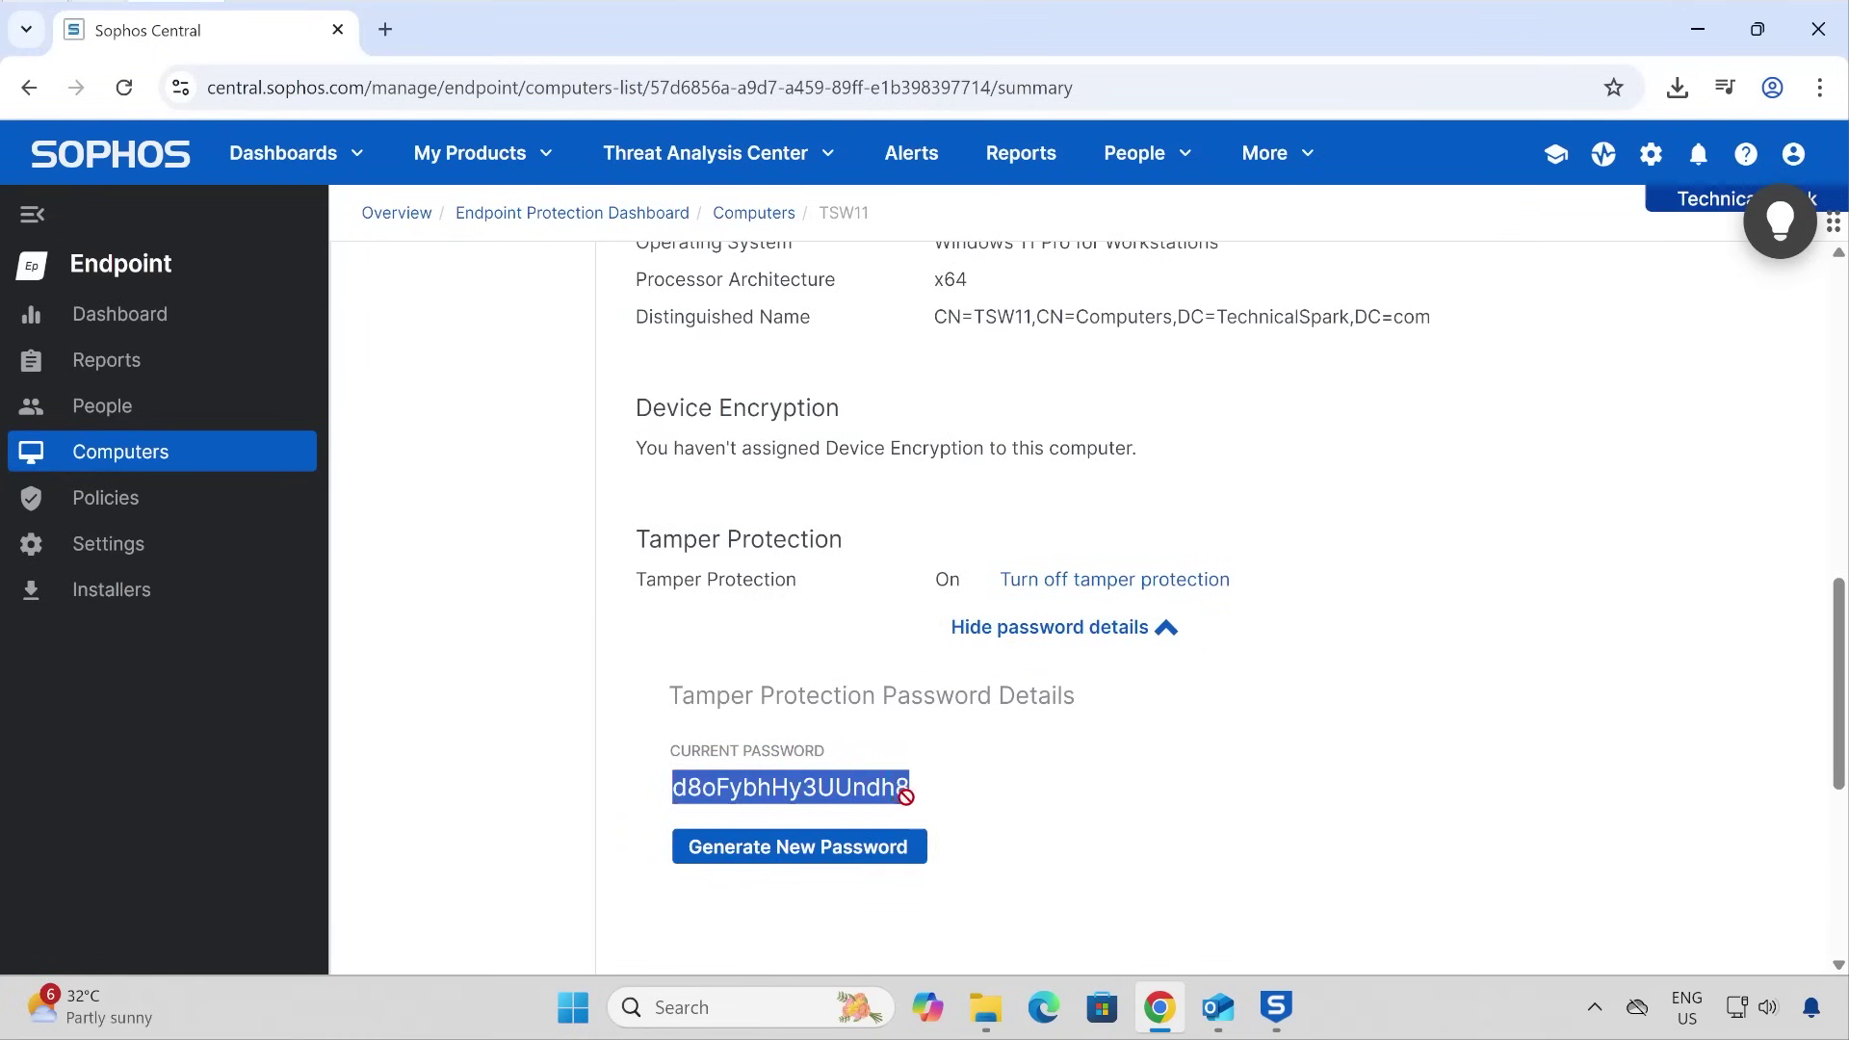
right_click(855, 801)
left_click(941, 518)
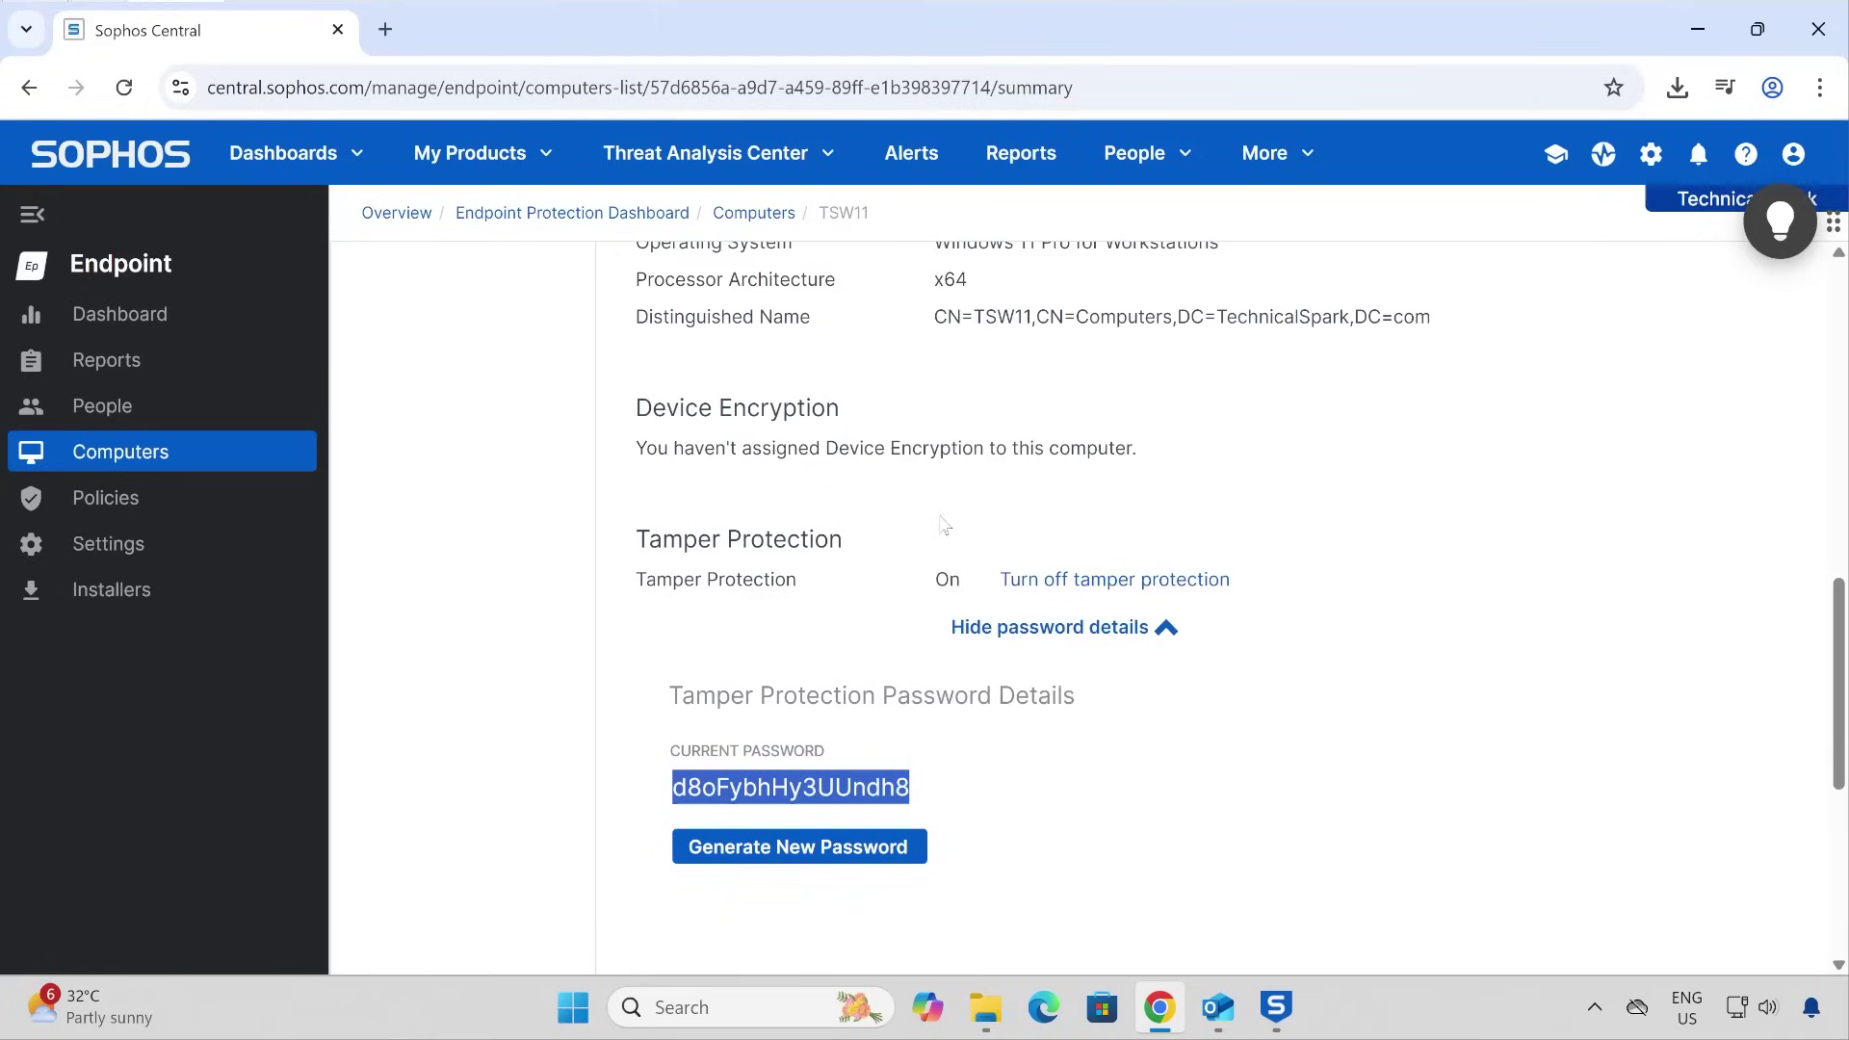
Switch to the Sophos Endpoint Agent and sign in as admin with the copied tamper protection password.
left_click(1276, 1007)
left_click(554, 273)
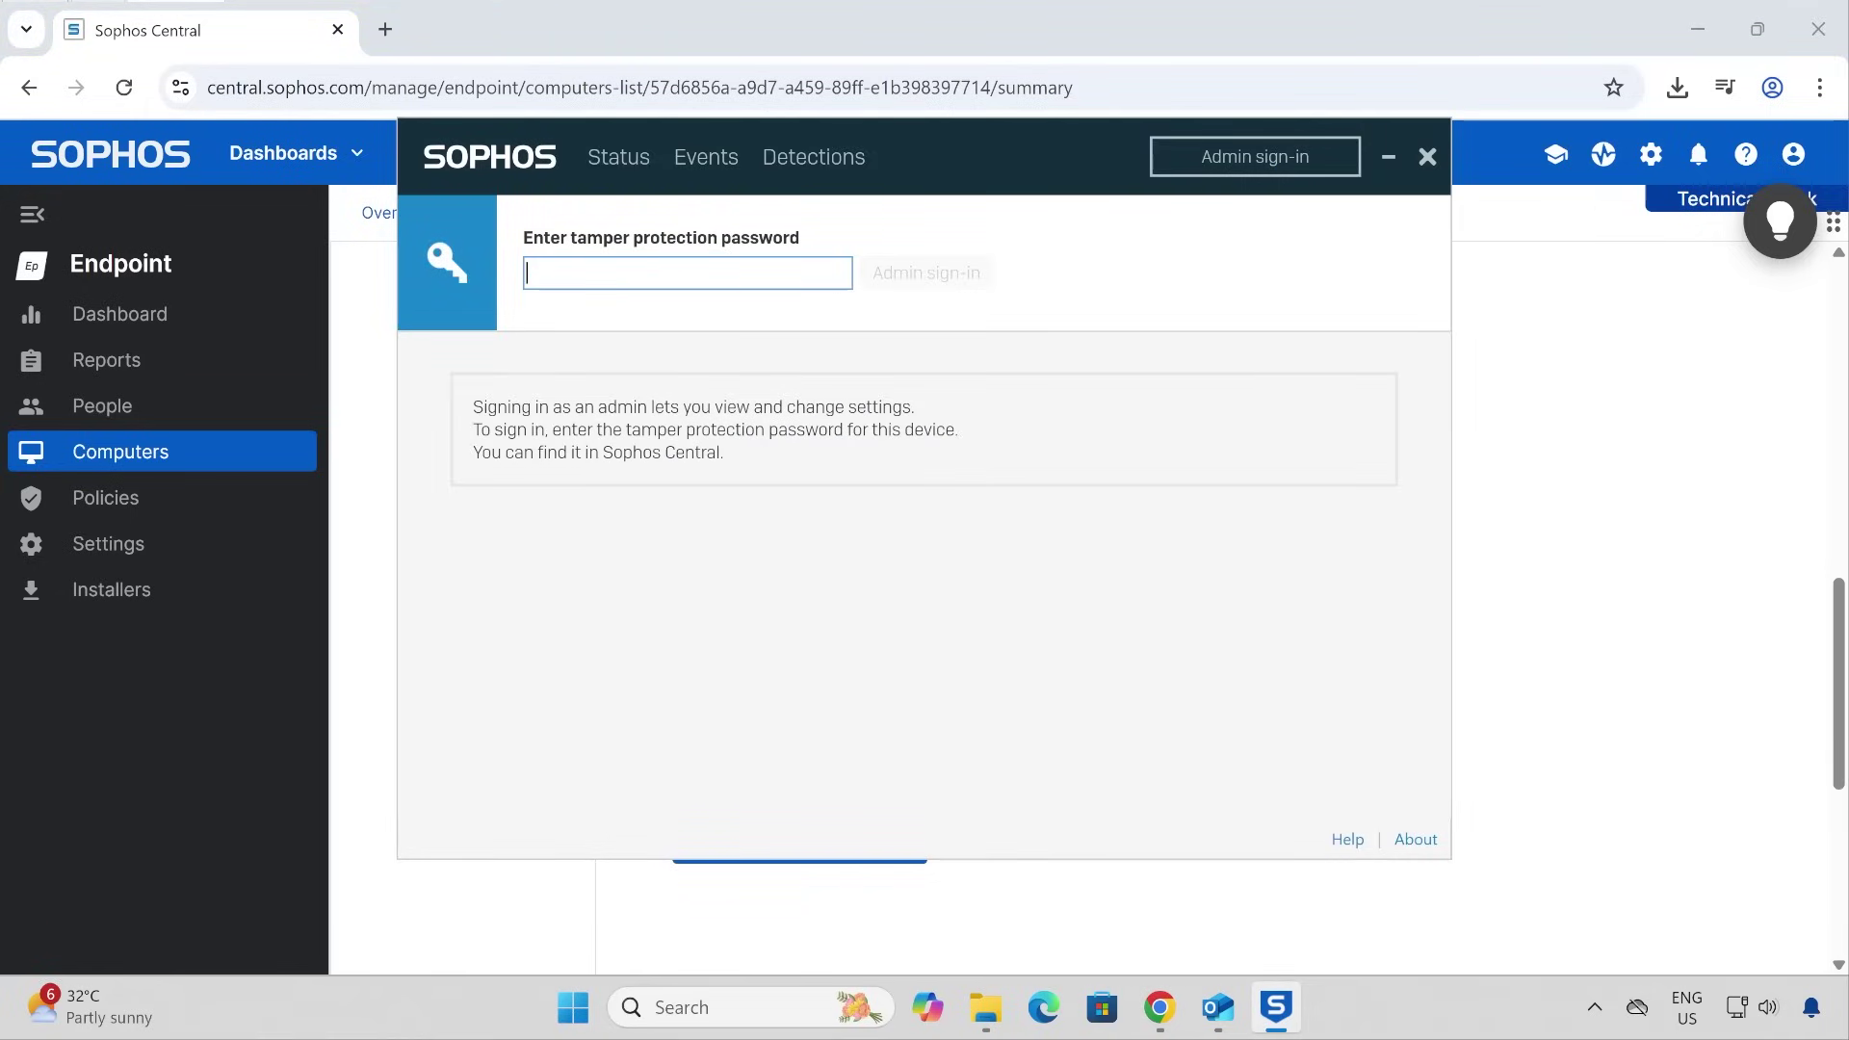
key("ctrl+v")
left_click(896, 286)
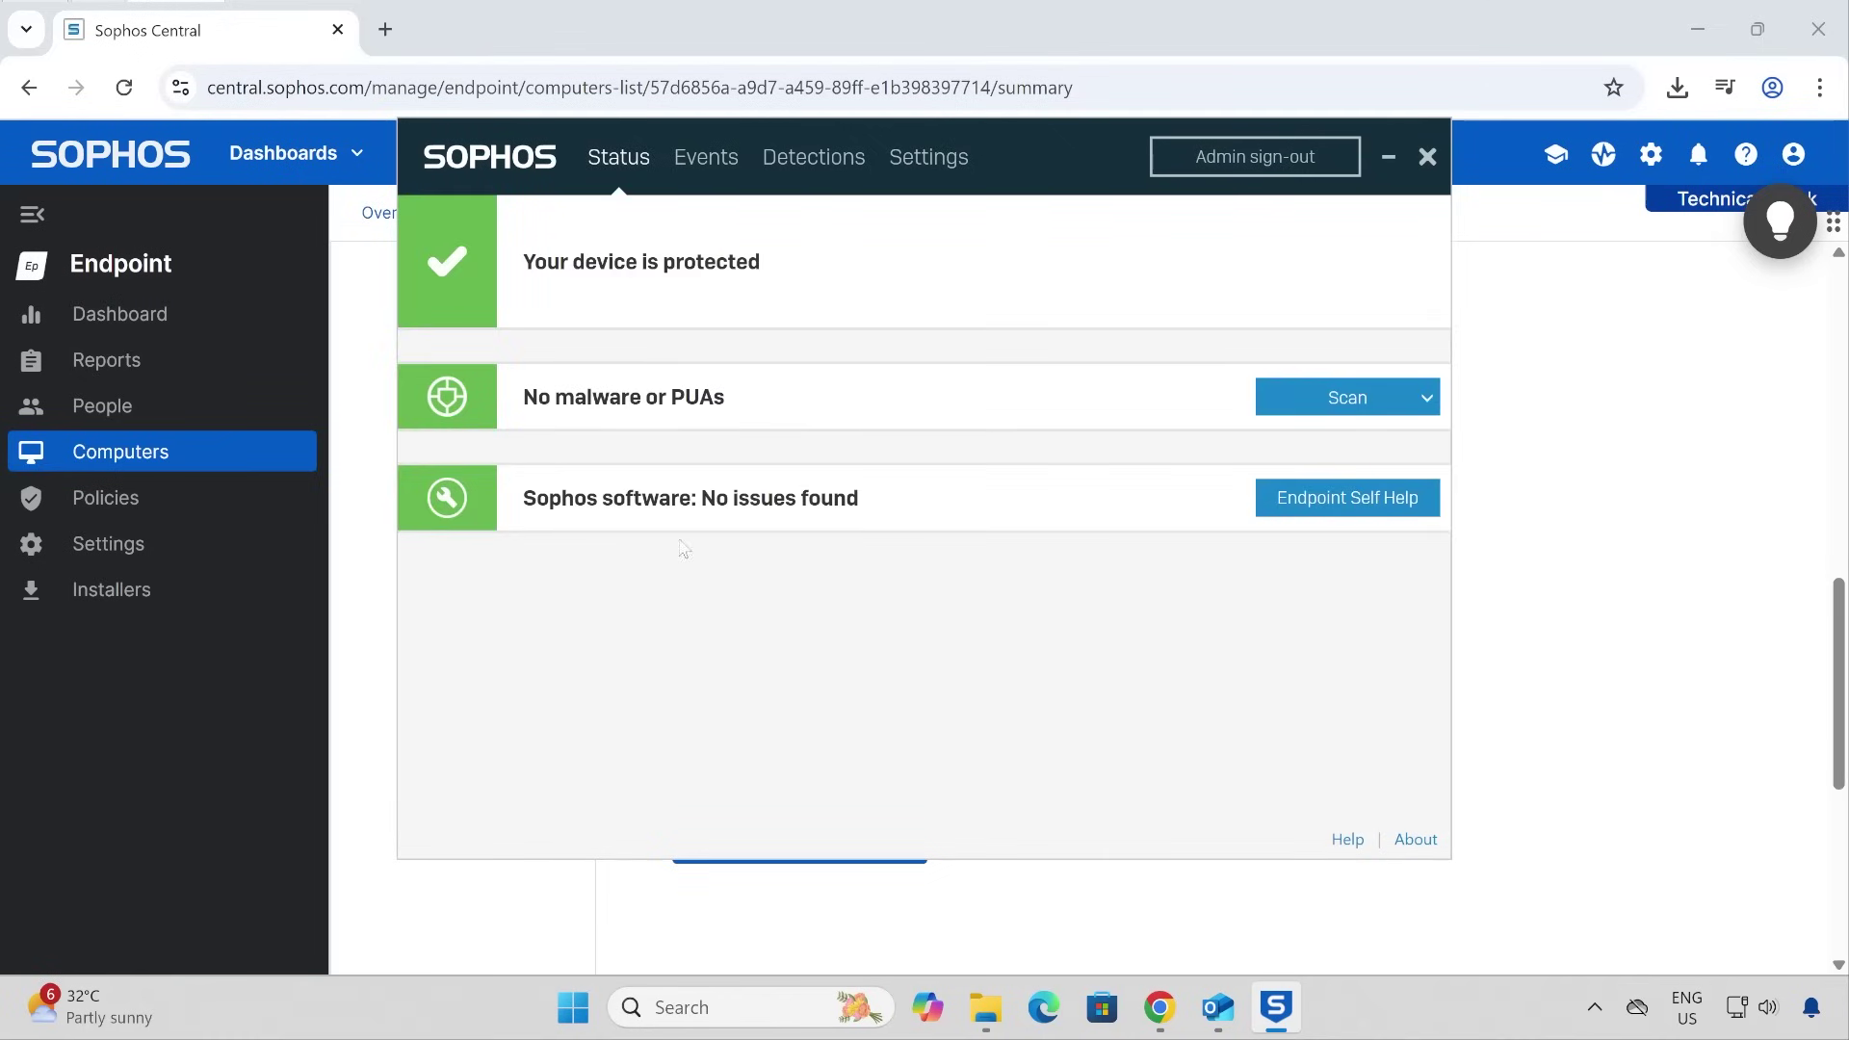
Review the agent's protection settings and enable the override of the Sophos Central policy for up to 4 hours.
left_click(940, 165)
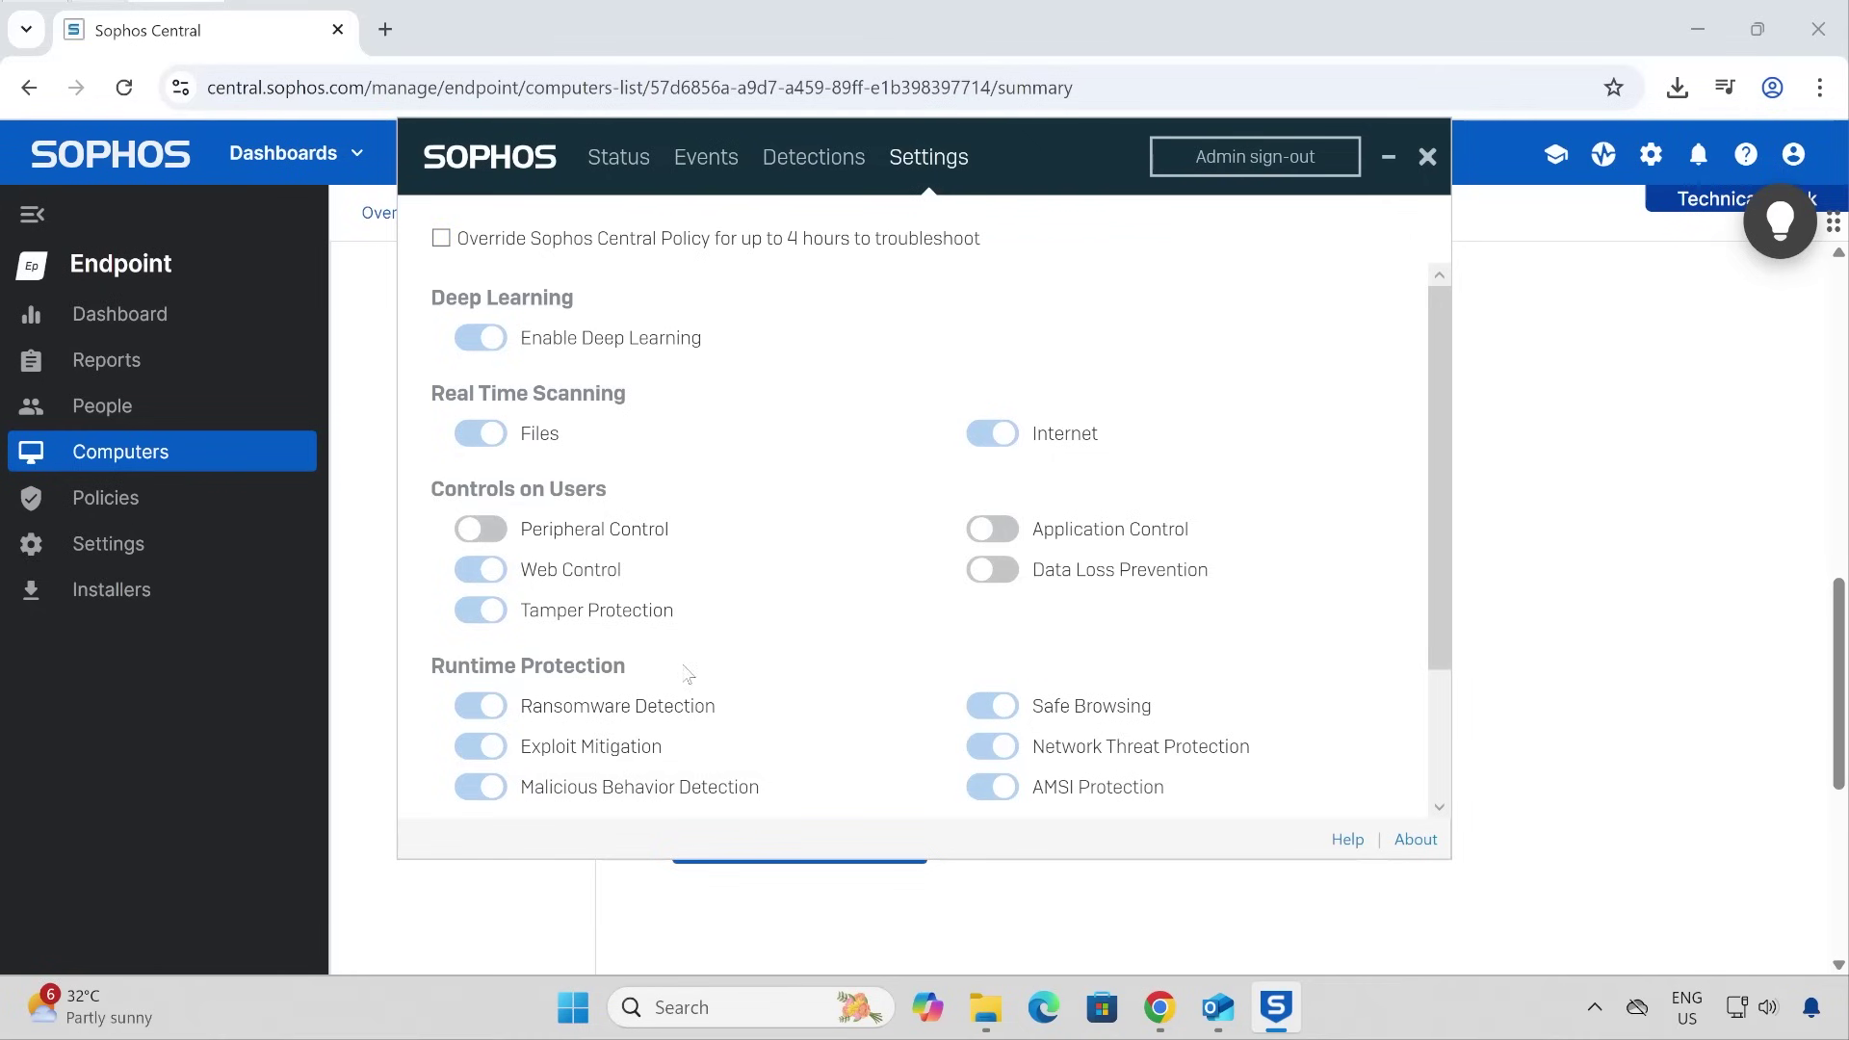
scroll(681, 673, "down", 2)
scroll(702, 665, "up", 2)
left_click(441, 239)
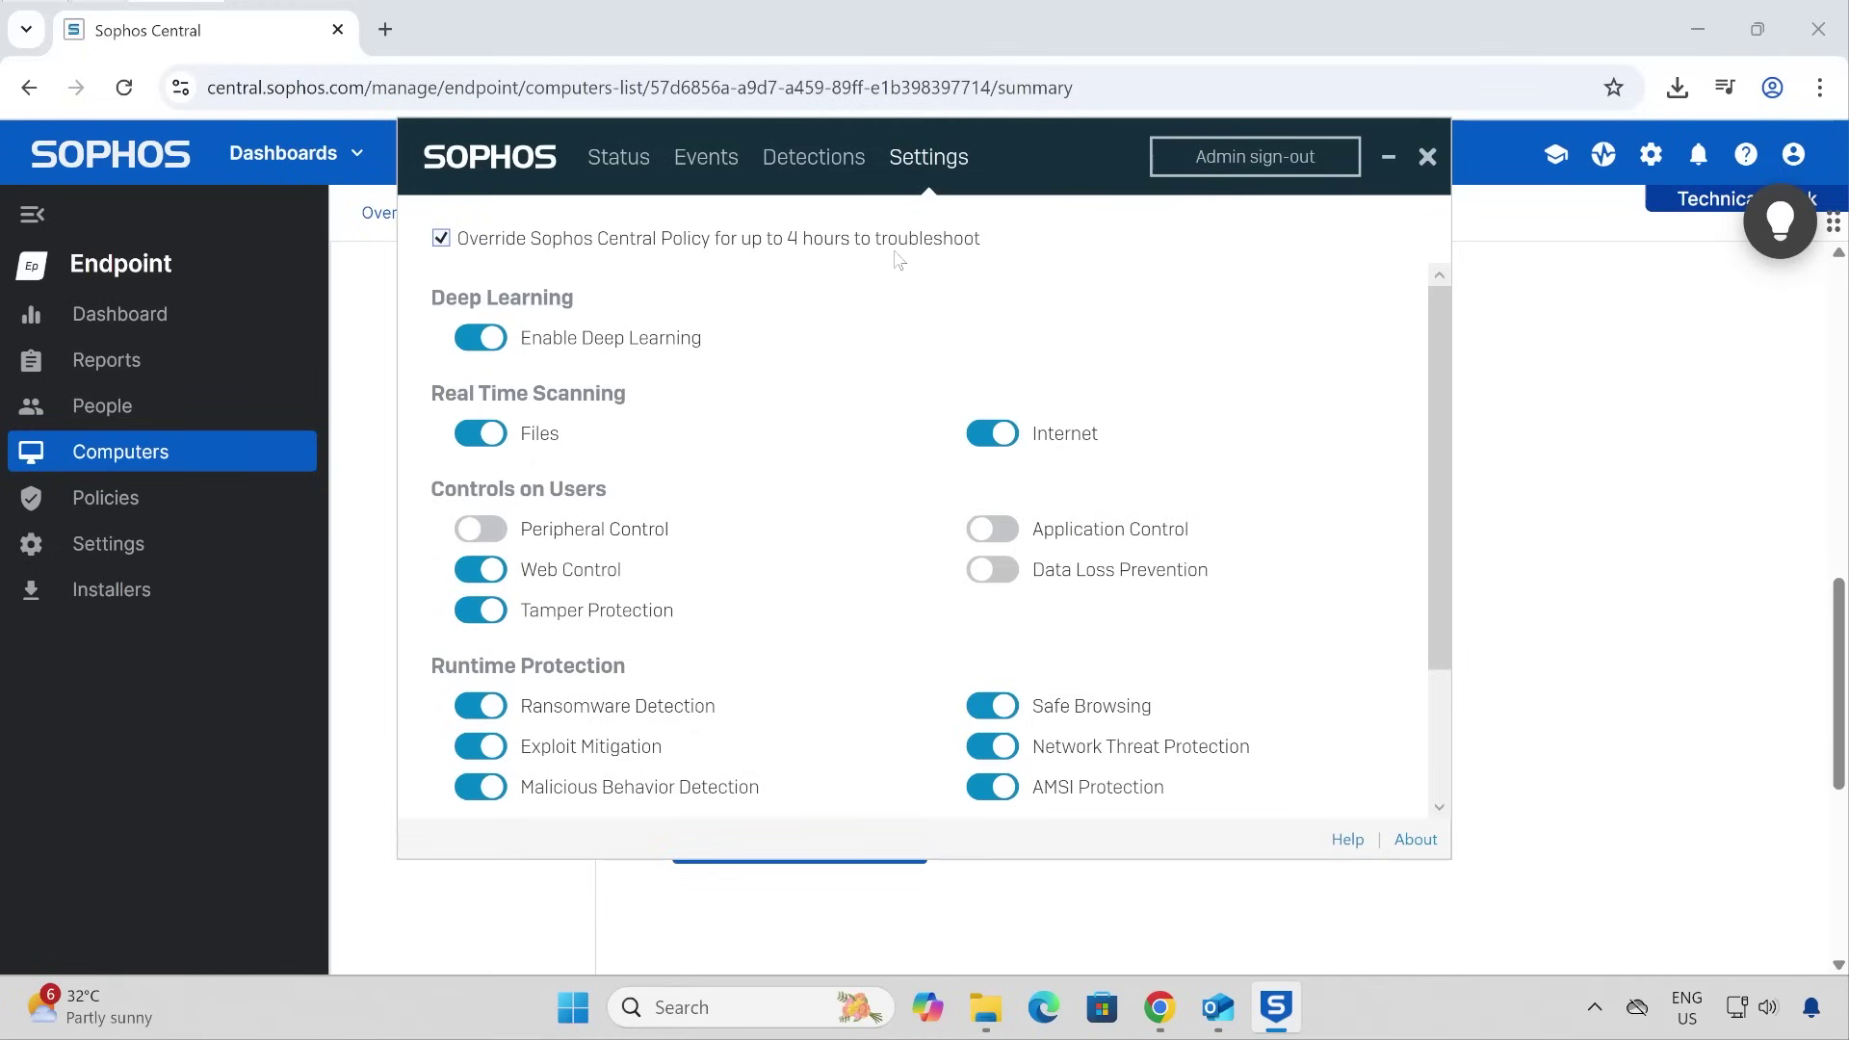
scroll(817, 539, "down", 2)
scroll(818, 538, "up", 2)
Turn off real-time scanning for Internet and disable the Sophos Central policy override.
left_click(969, 435)
left_click(441, 238)
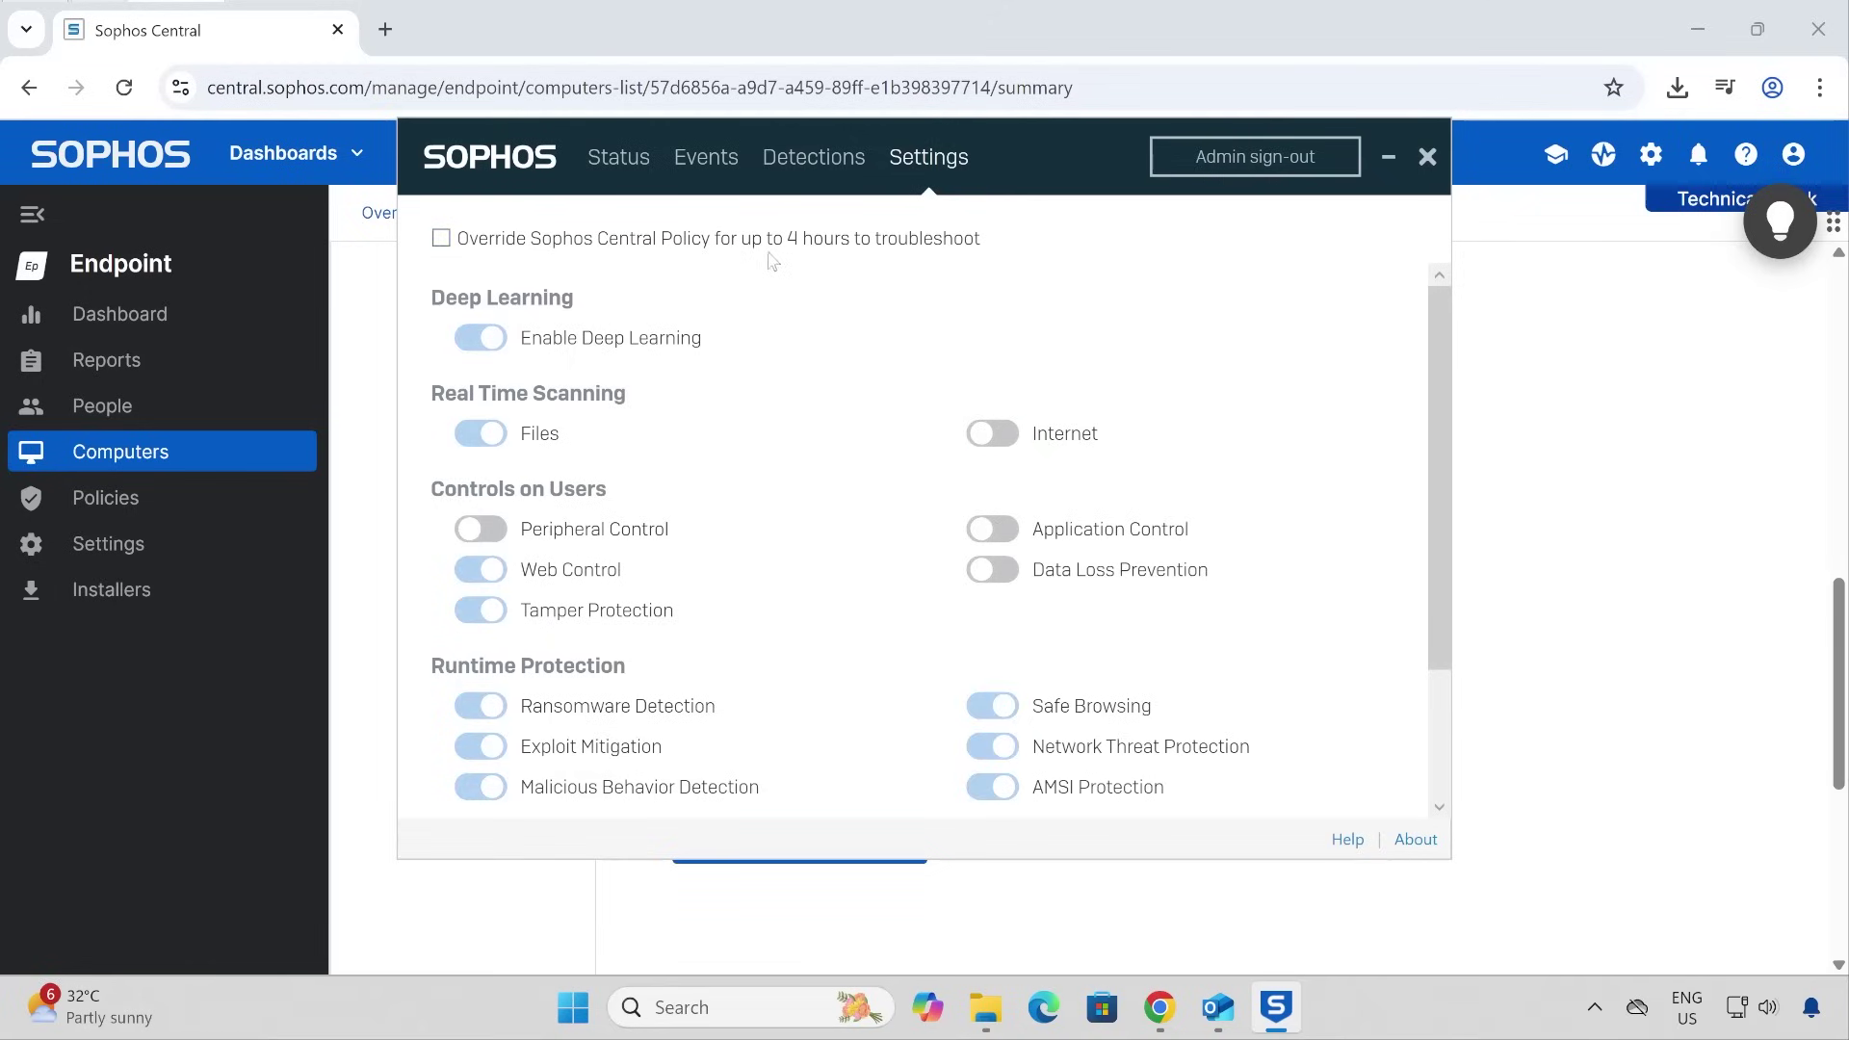
Sign out of the agent's admin session, and view its update status and product versions before closing it.
left_click(1292, 167)
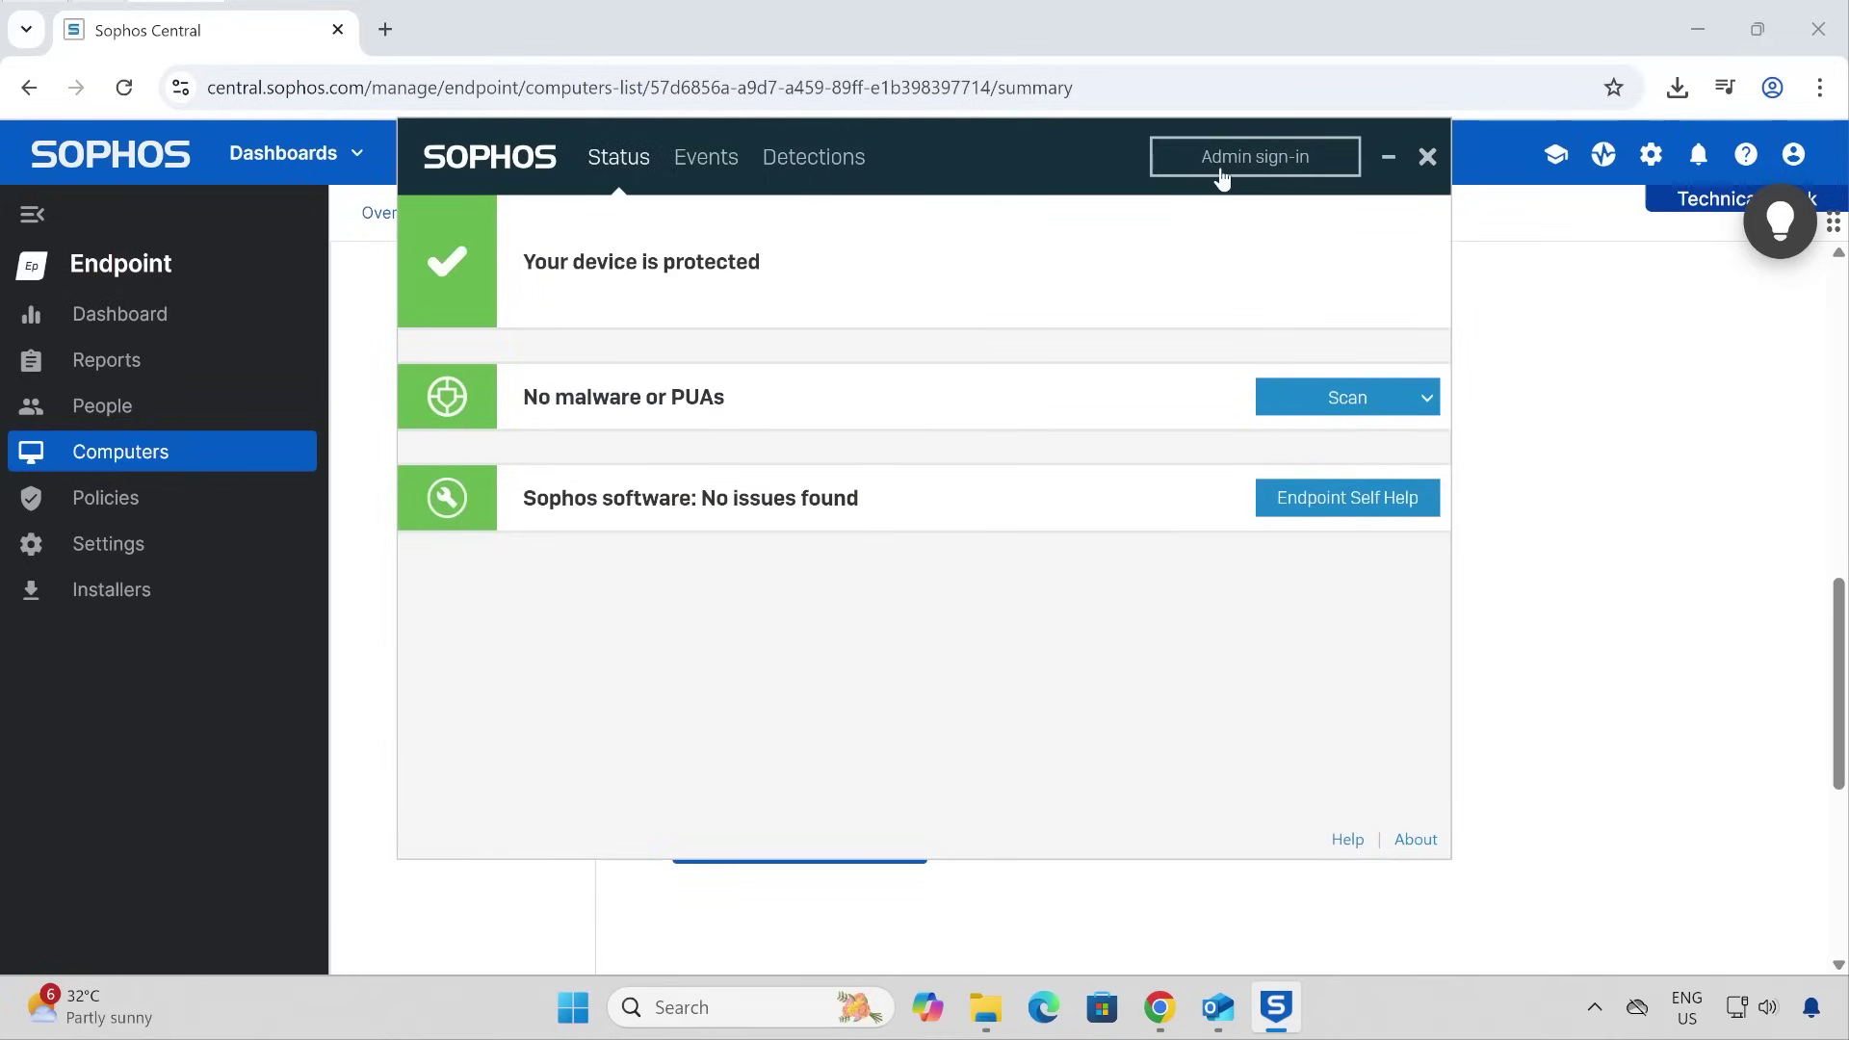
left_click(1415, 842)
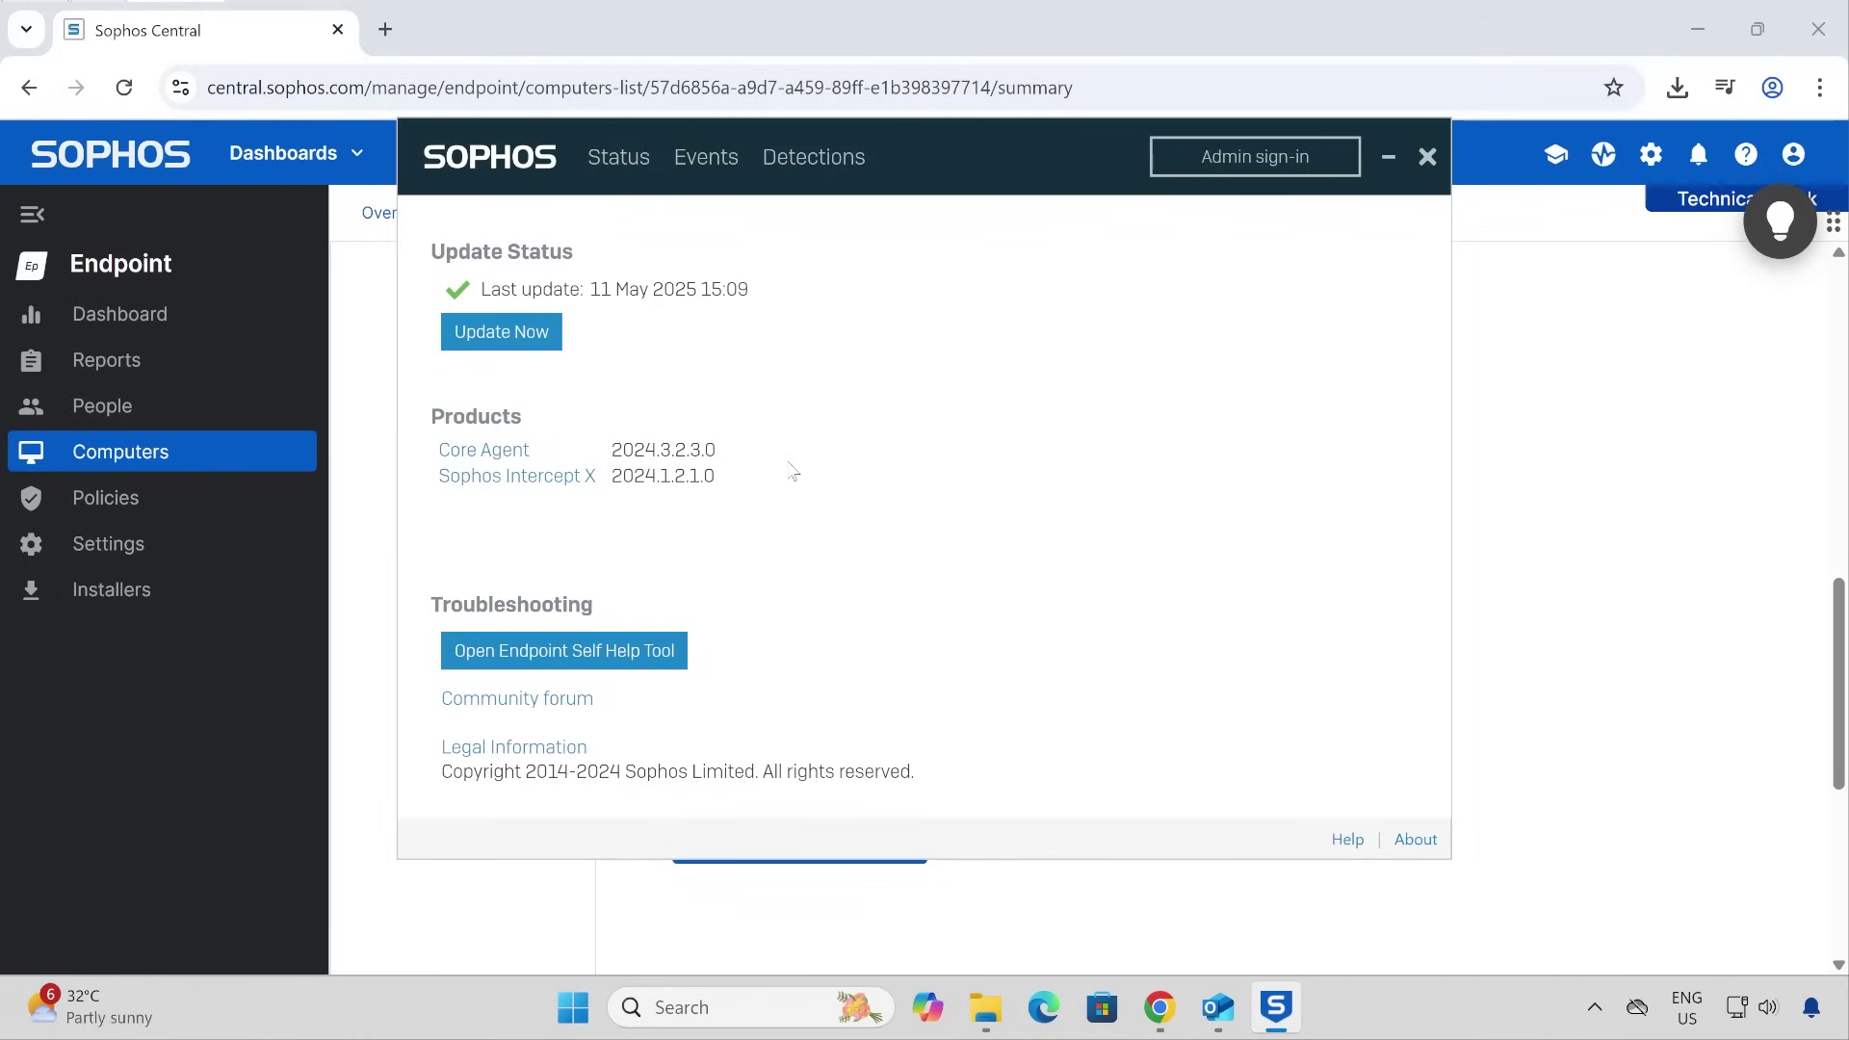
left_click(1426, 157)
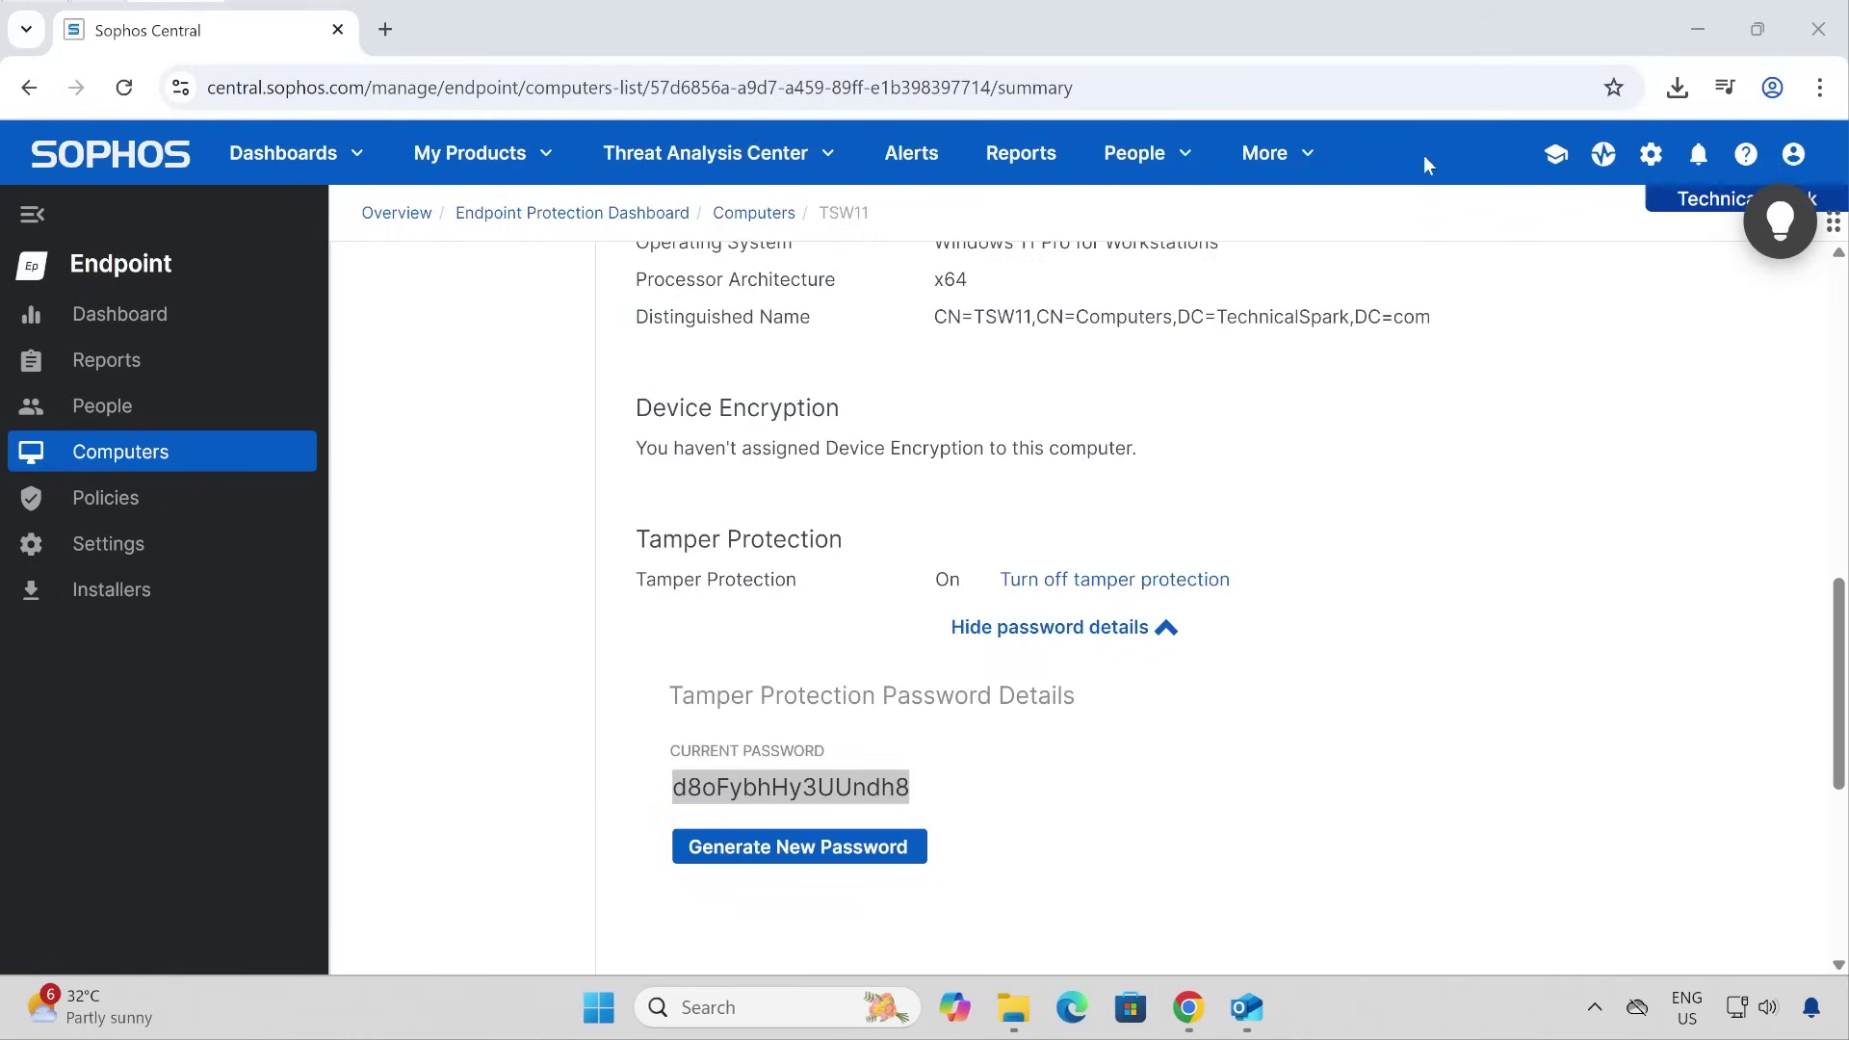
Download a Windows installer with only Sophos Intercept X Advanced with XDR as XDR Sensor, excluding Device Encryption and ZTNA.
left_click(149, 597)
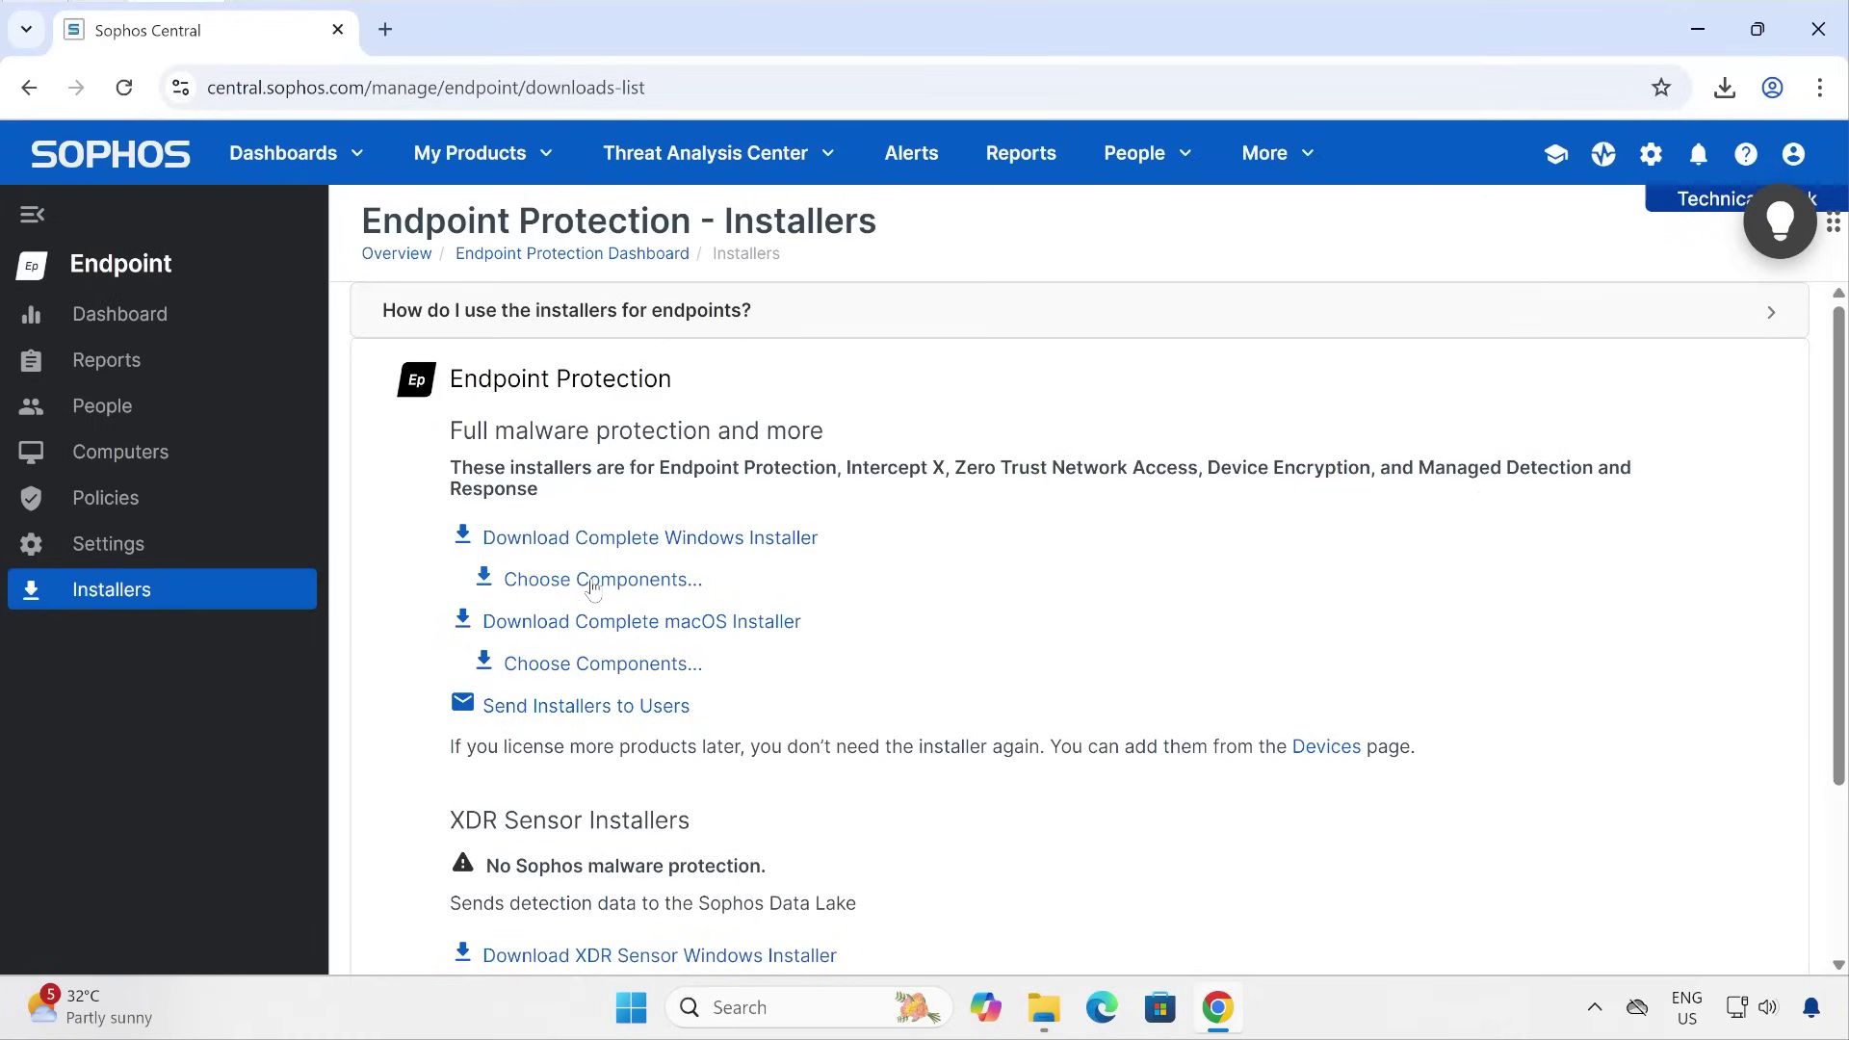
left_click(637, 581)
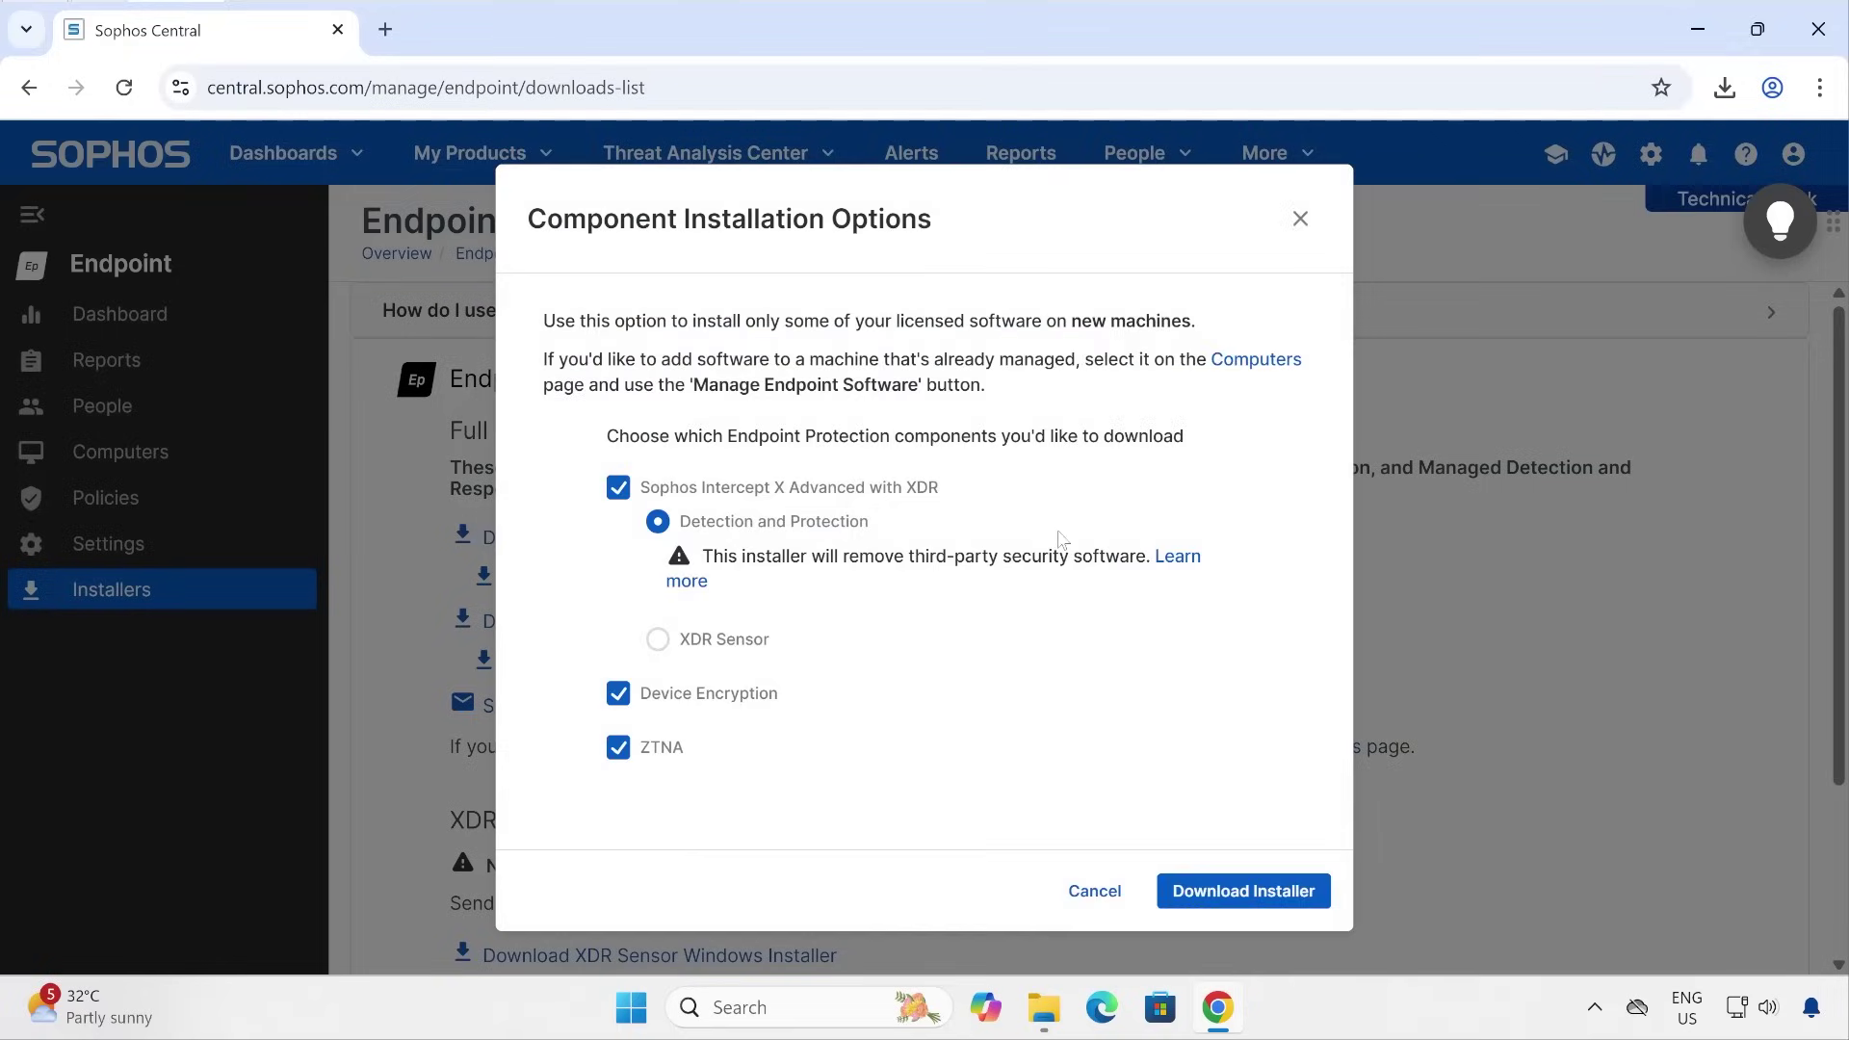
left_click(659, 642)
left_click(621, 653)
left_click(618, 705)
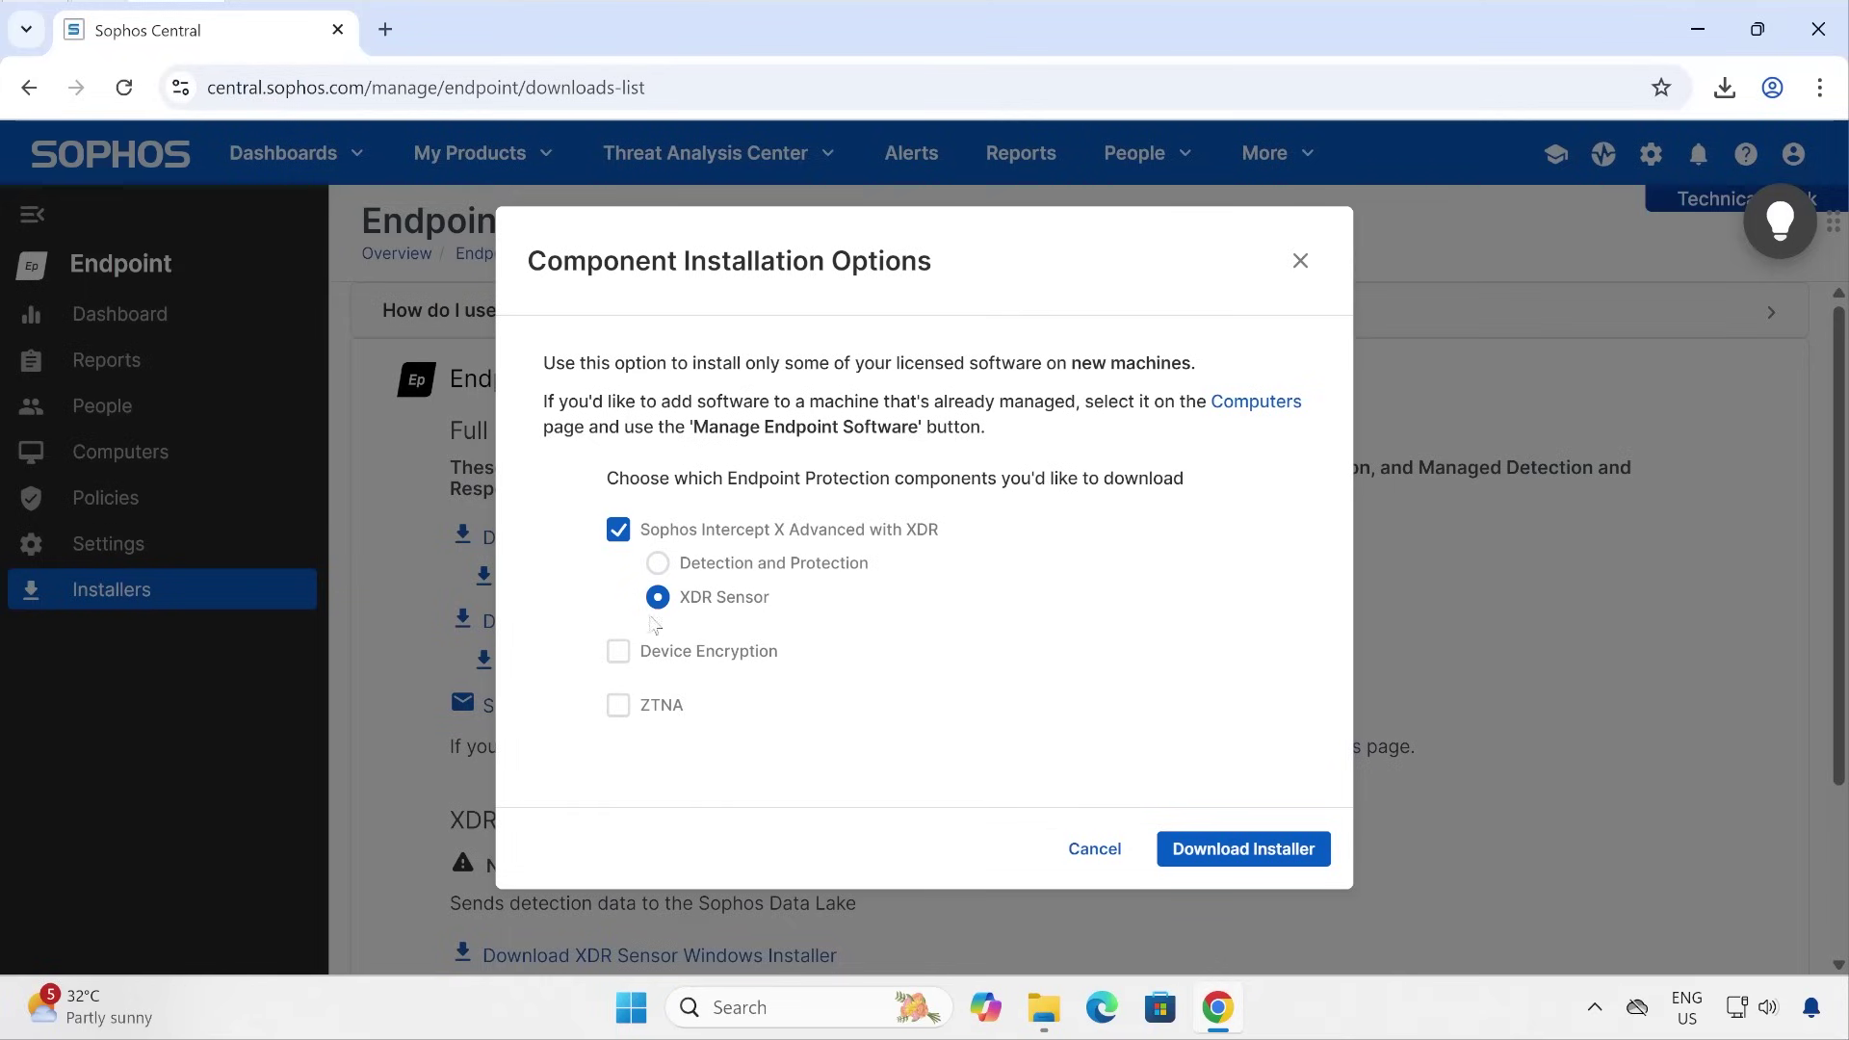
left_click(1228, 860)
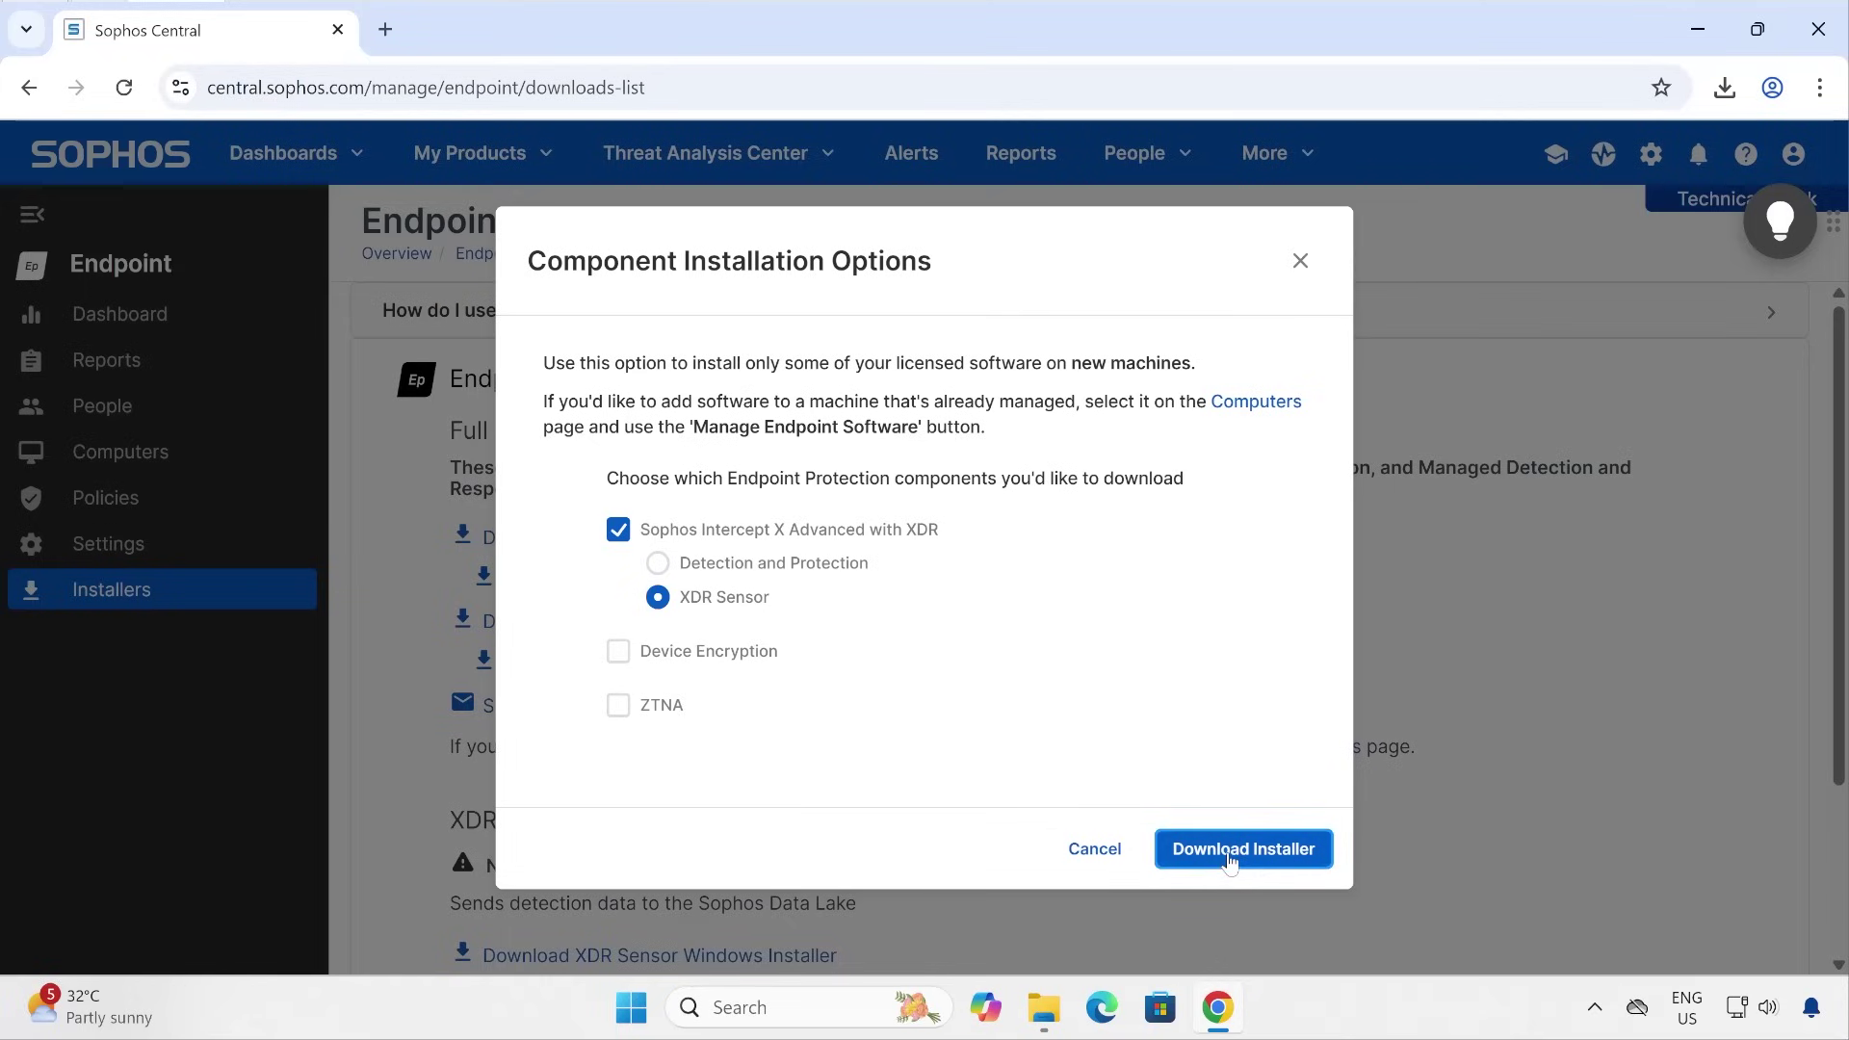
left_click(1262, 756)
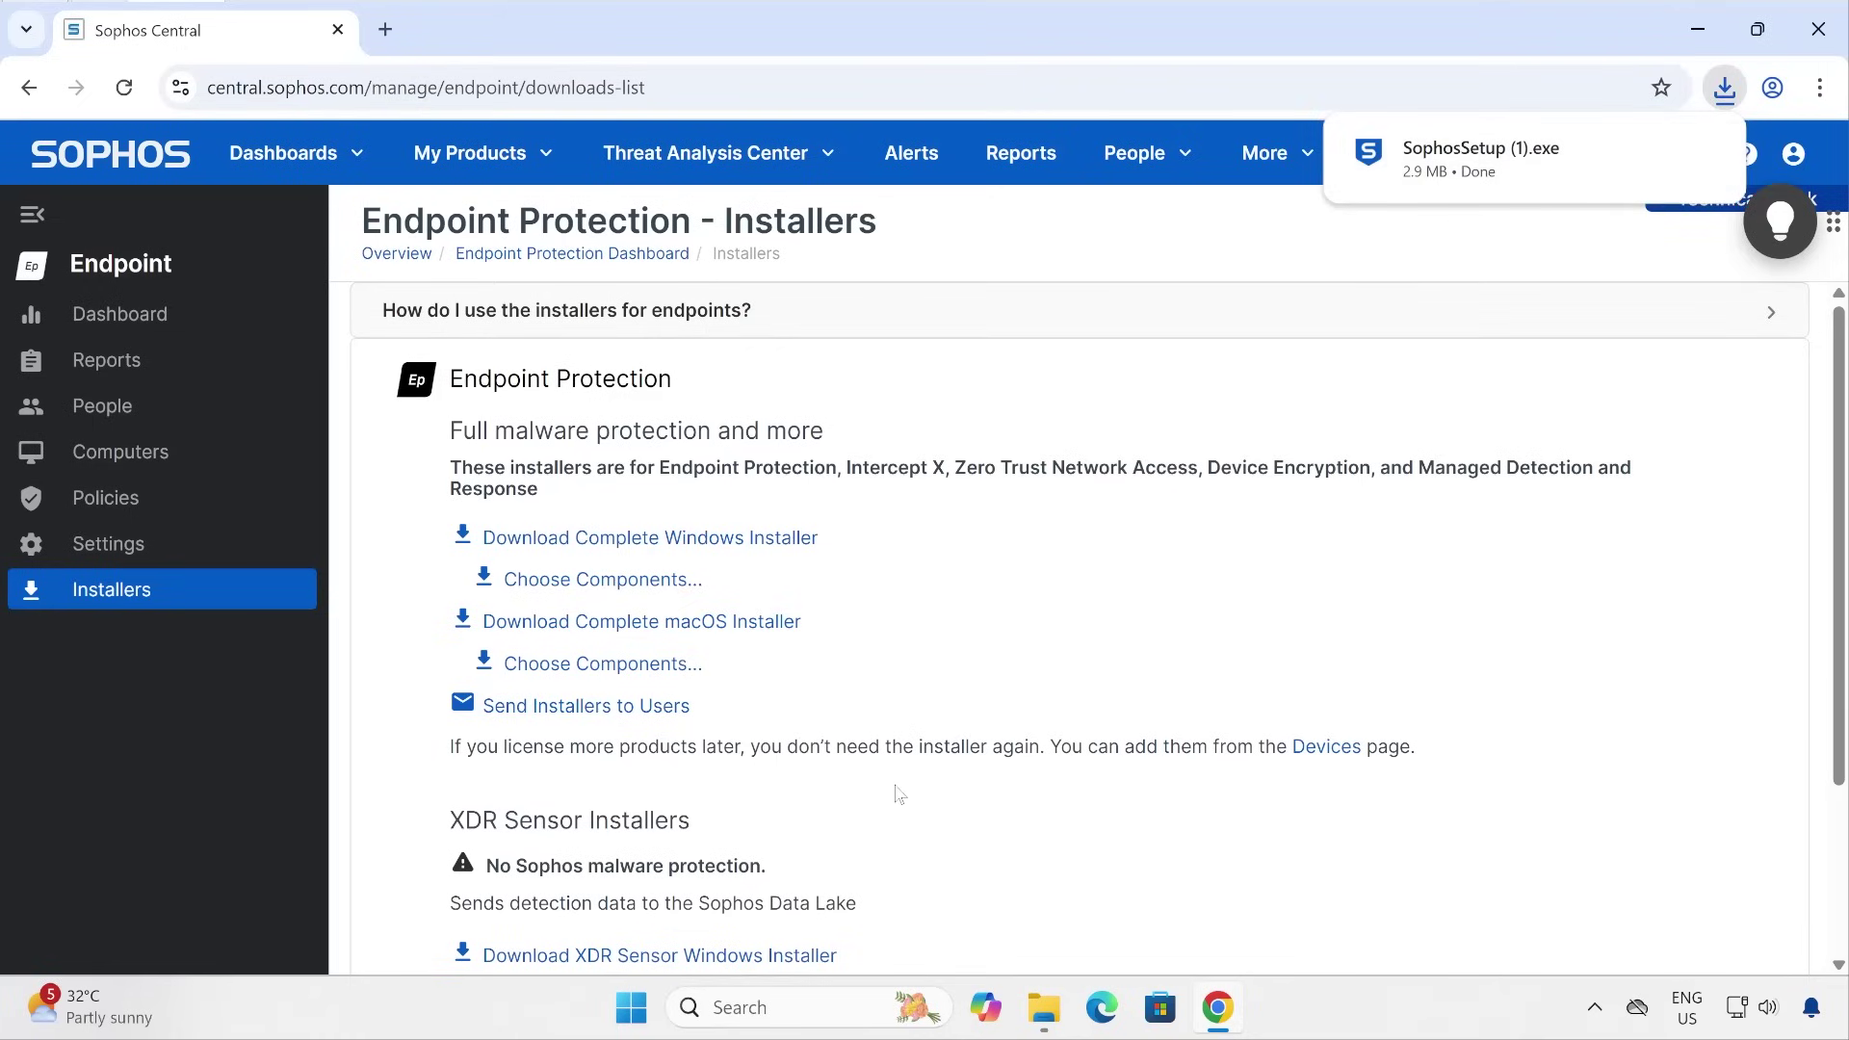
Examine the XDR Sensor installers section and the Windows installer's download notice, and cancel that download.
scroll(896, 793, "down", 2)
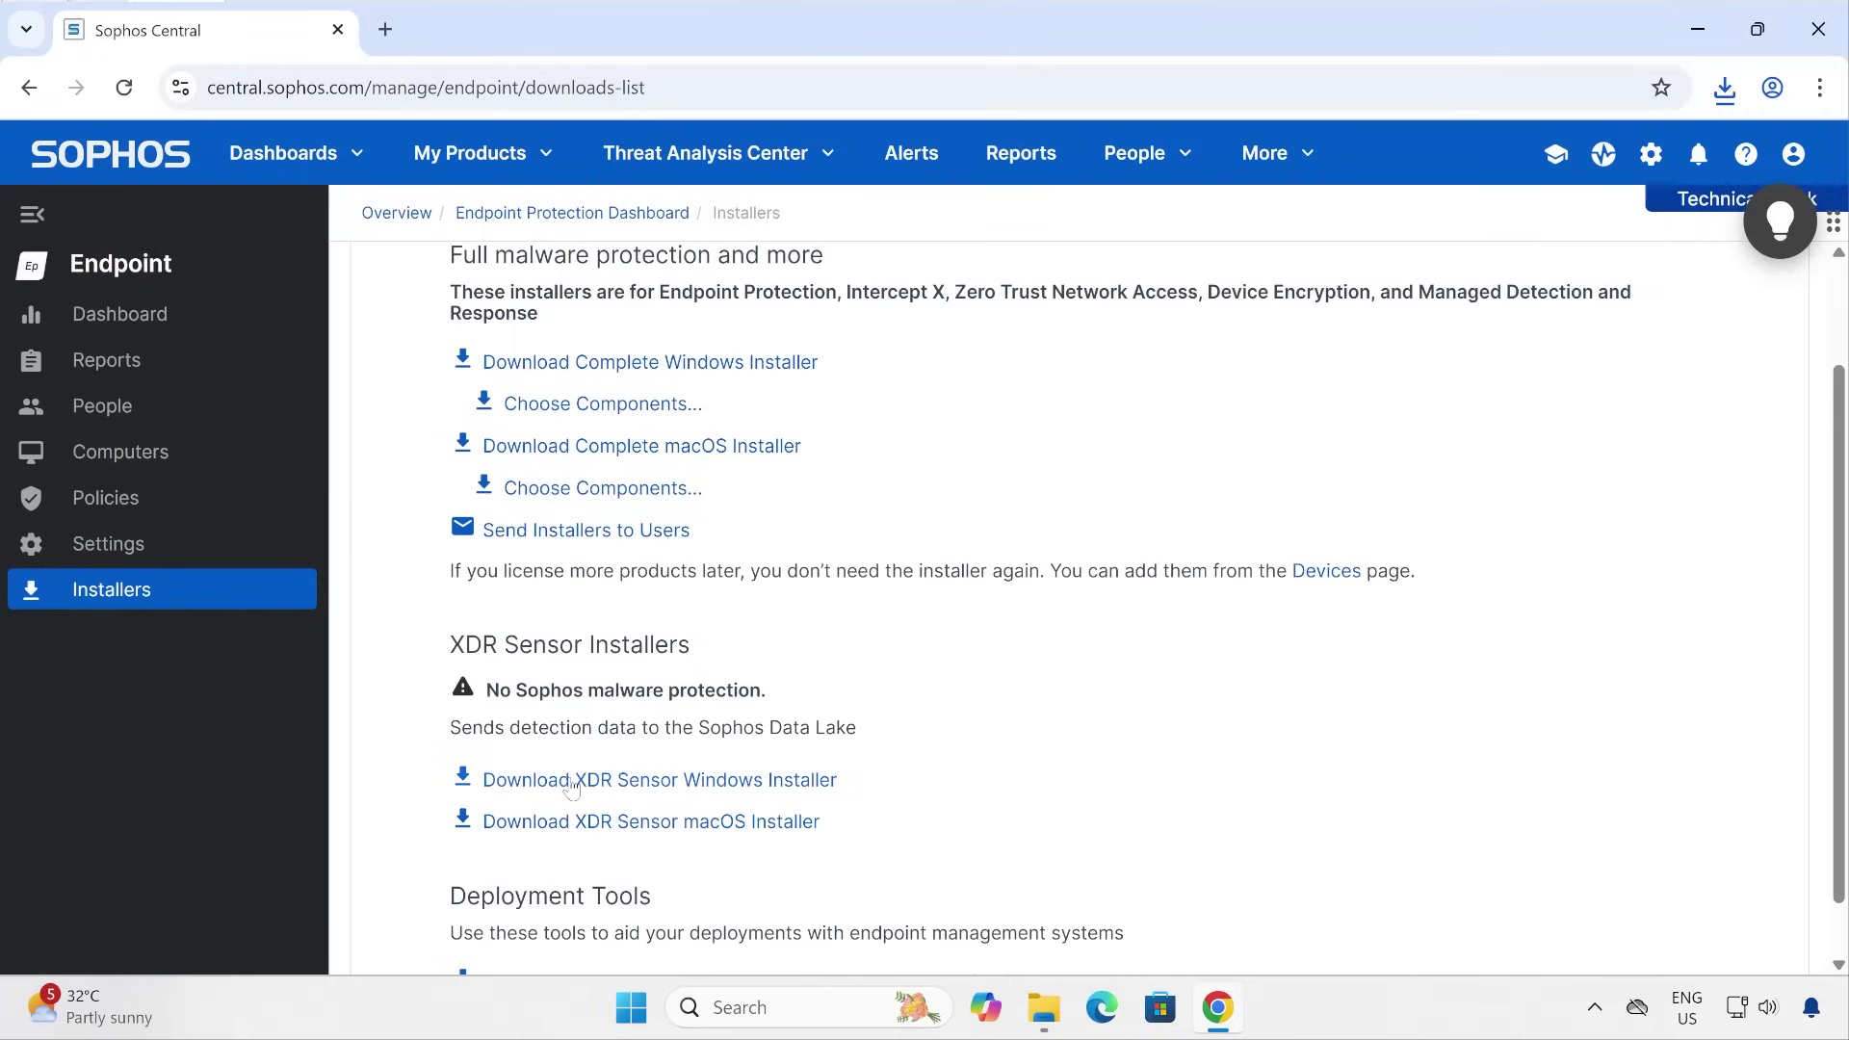
left_click_drag(448, 646, 683, 638)
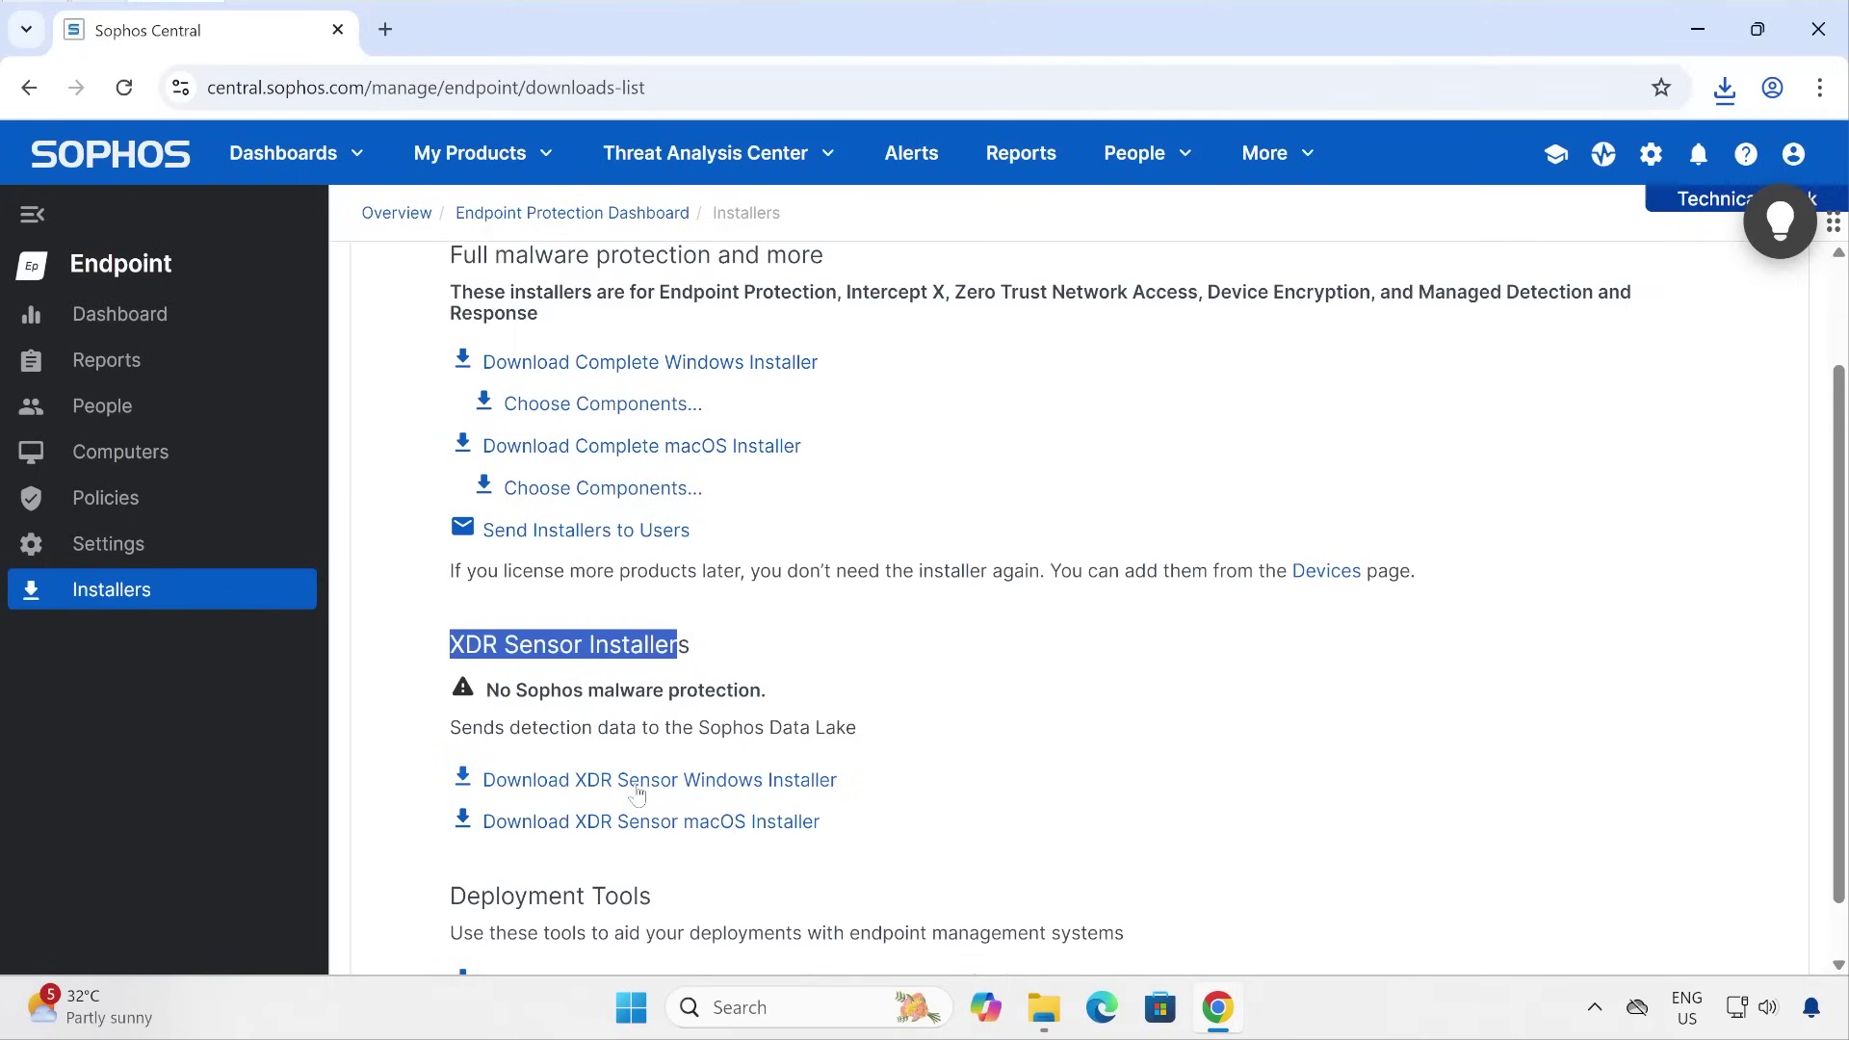
left_click(637, 782)
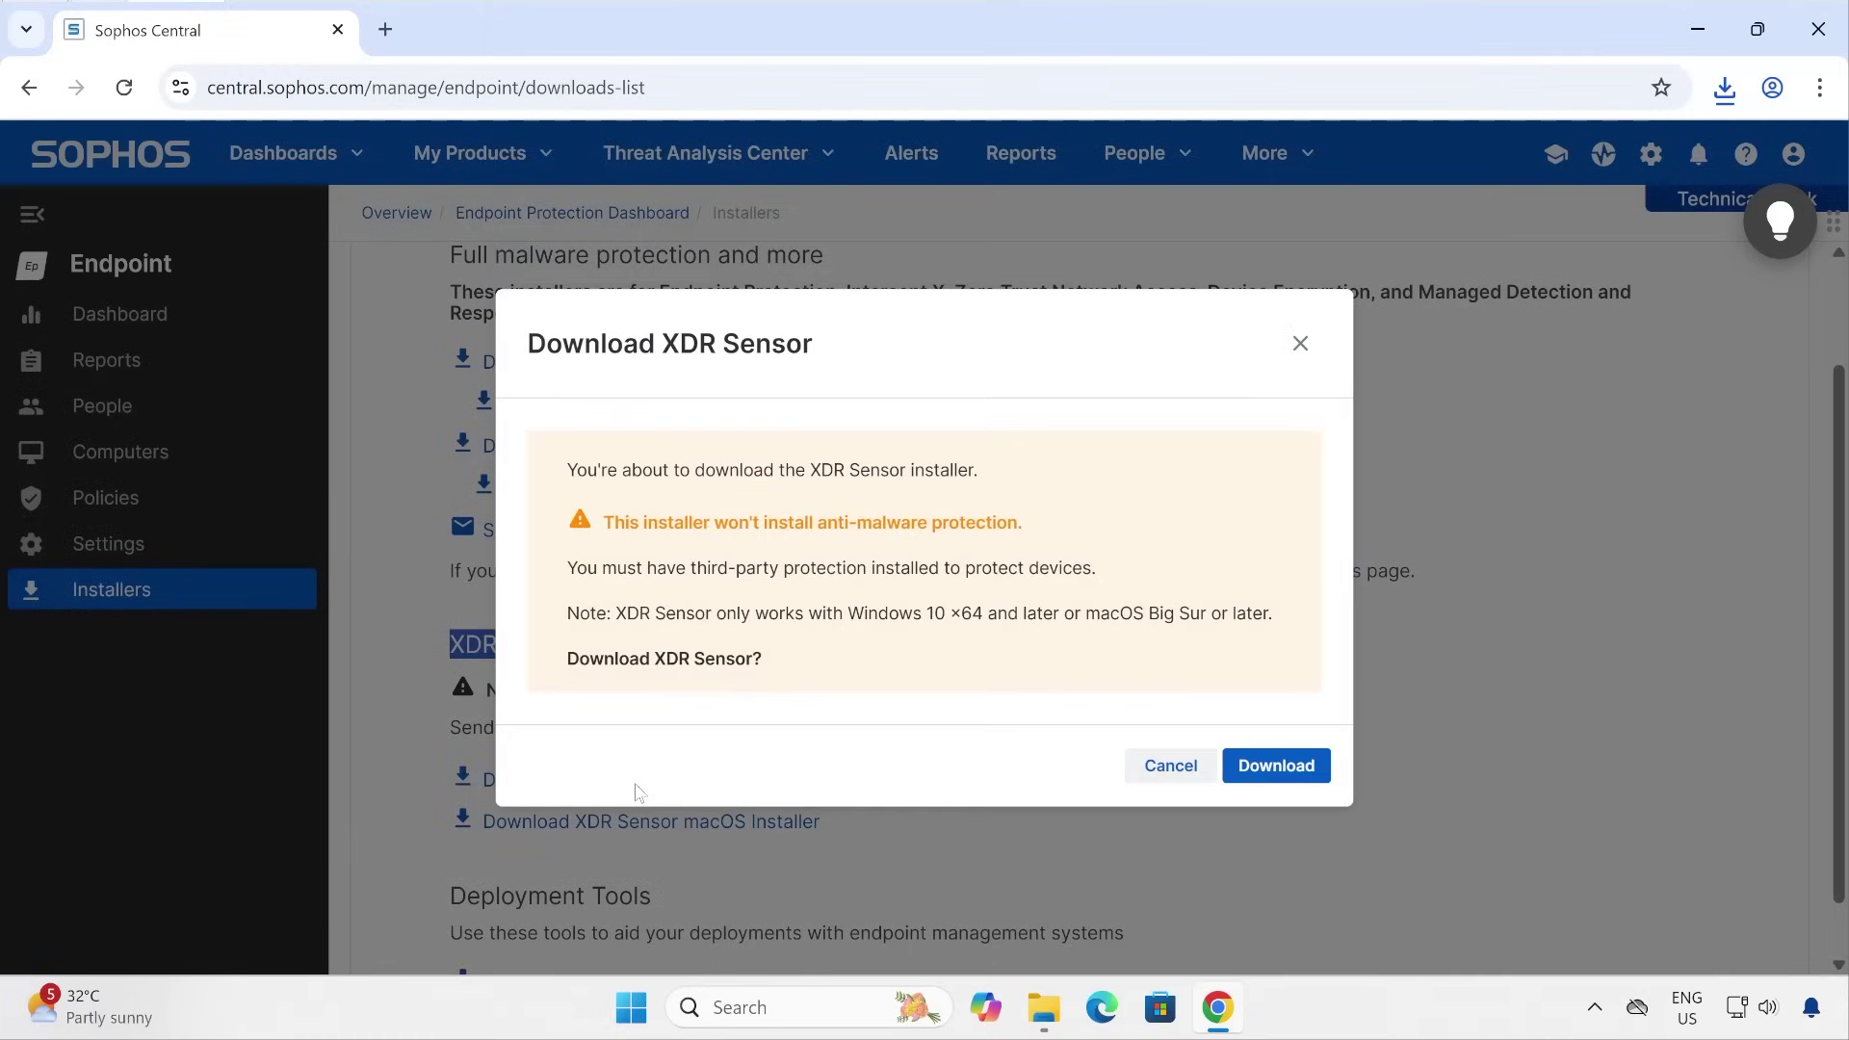
left_click(1177, 766)
scroll(1191, 729, "down", 1)
scroll(1190, 712, "up", 3)
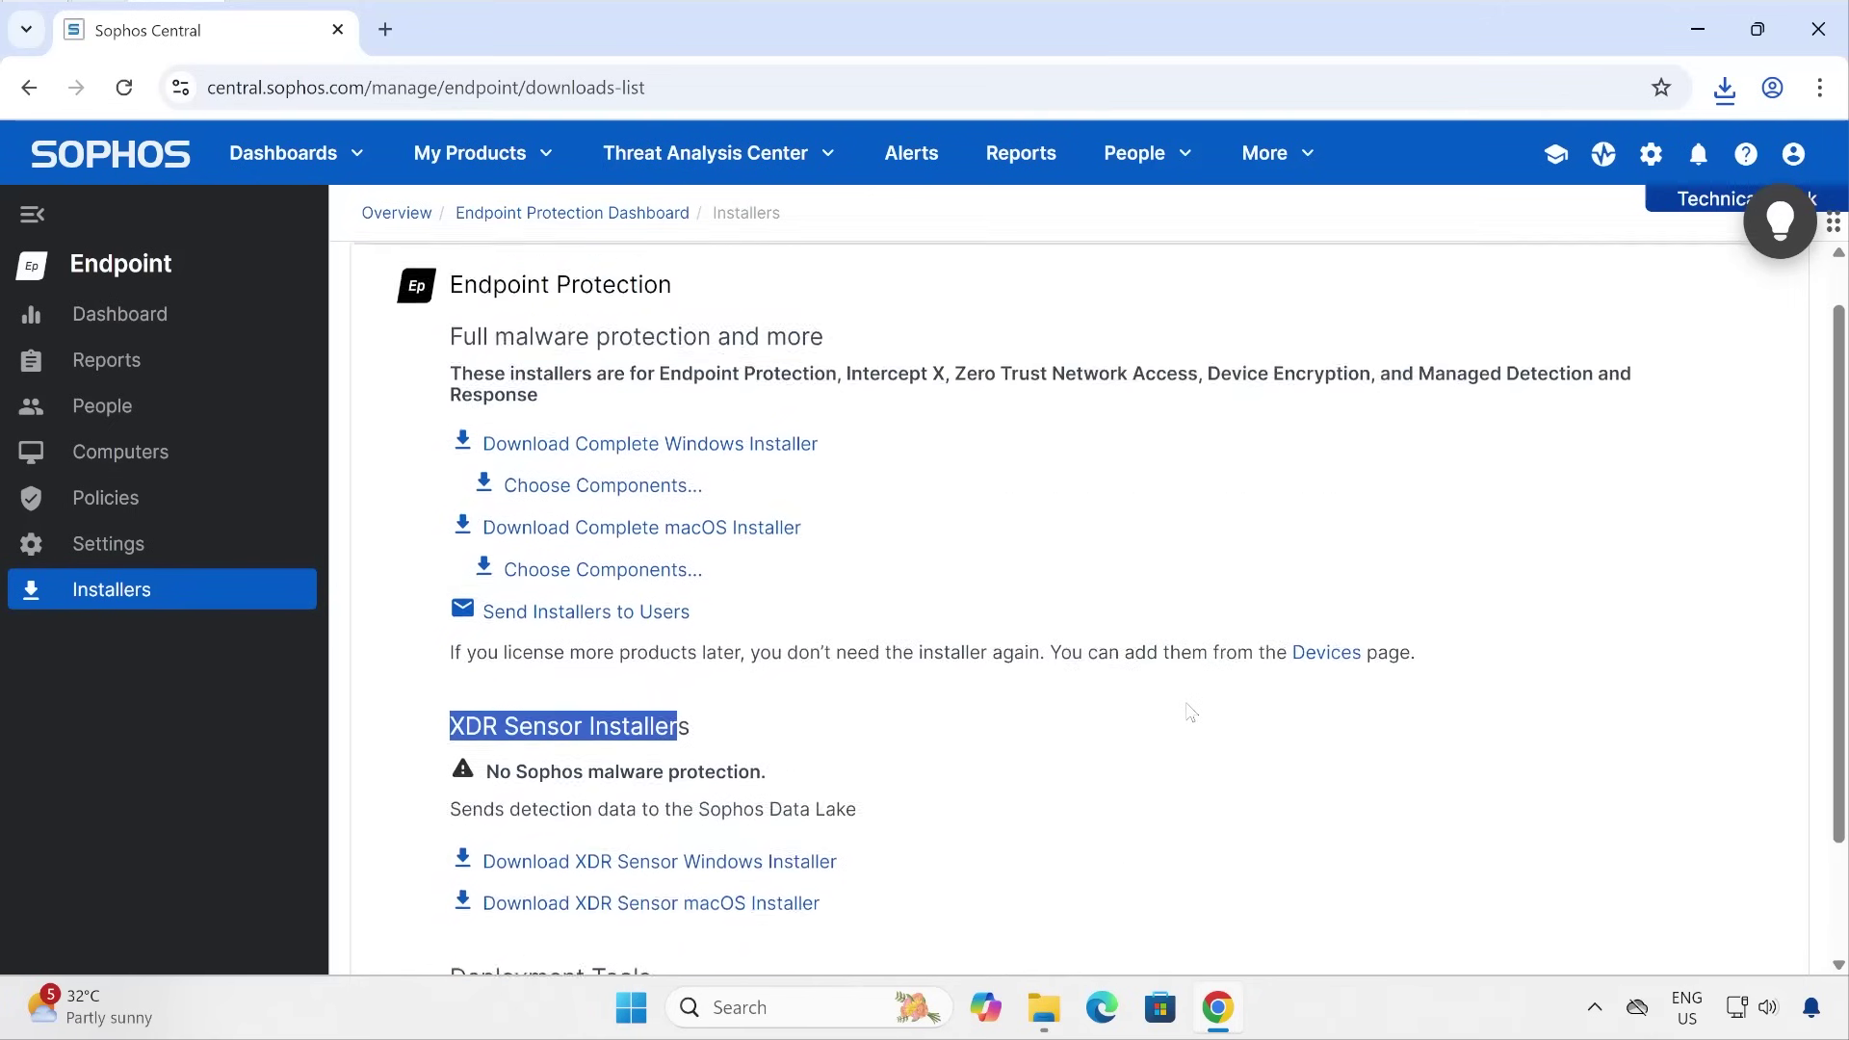
Run SophosSetup (1) from the Downloads folder, and install the XDR Sensor without restarting the computer.
left_click(1043, 1007)
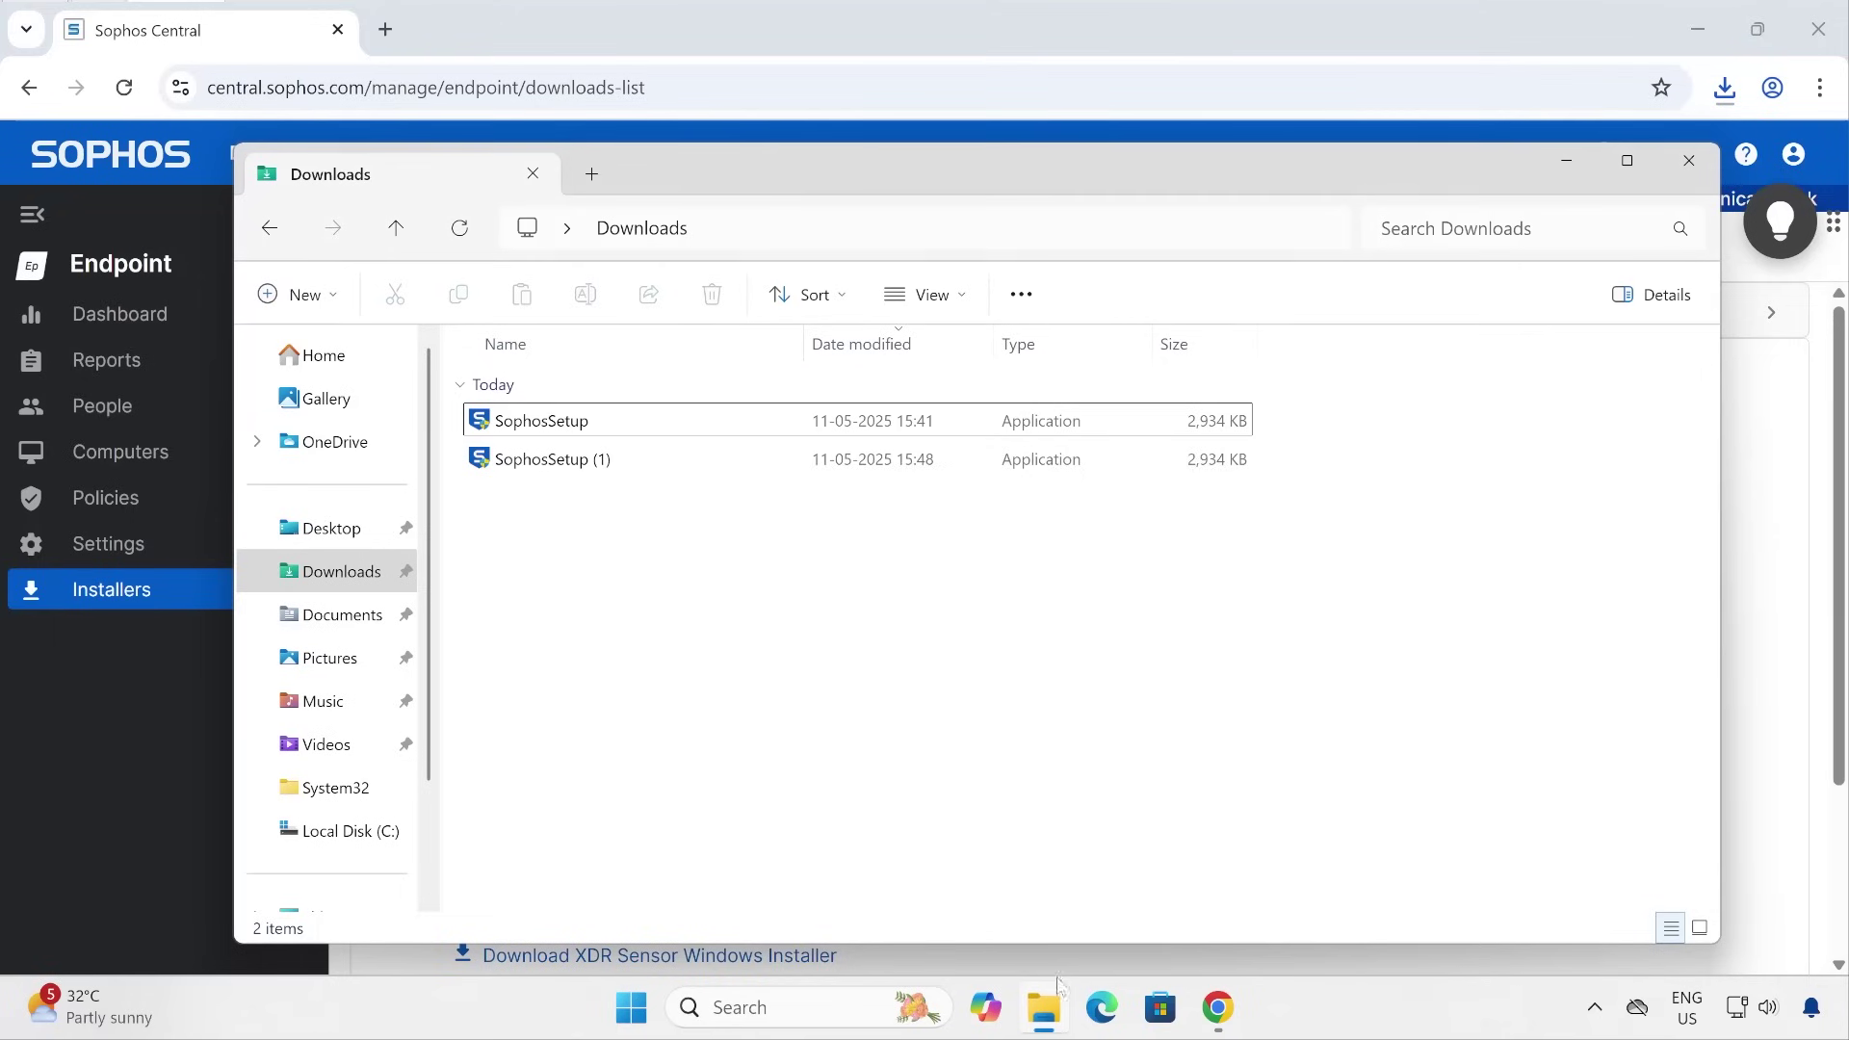
left_click(541, 460)
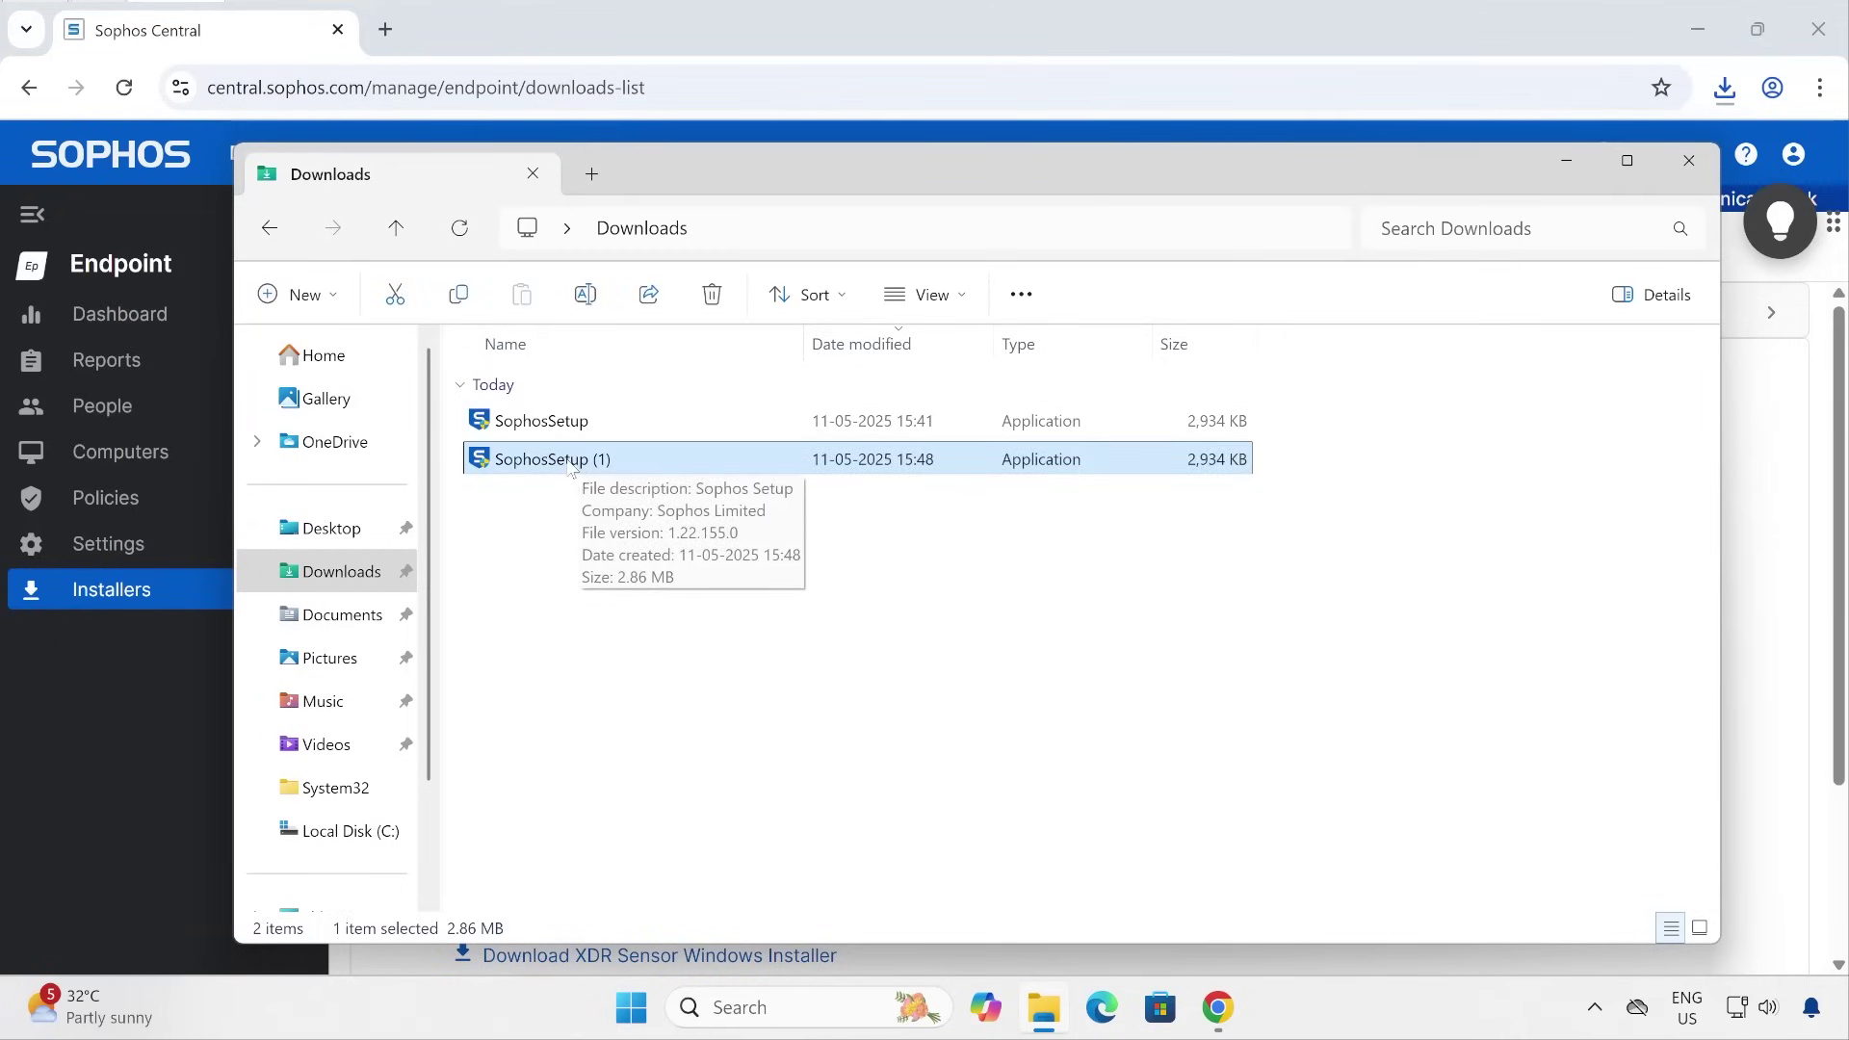
right_click(581, 461)
left_click(724, 527)
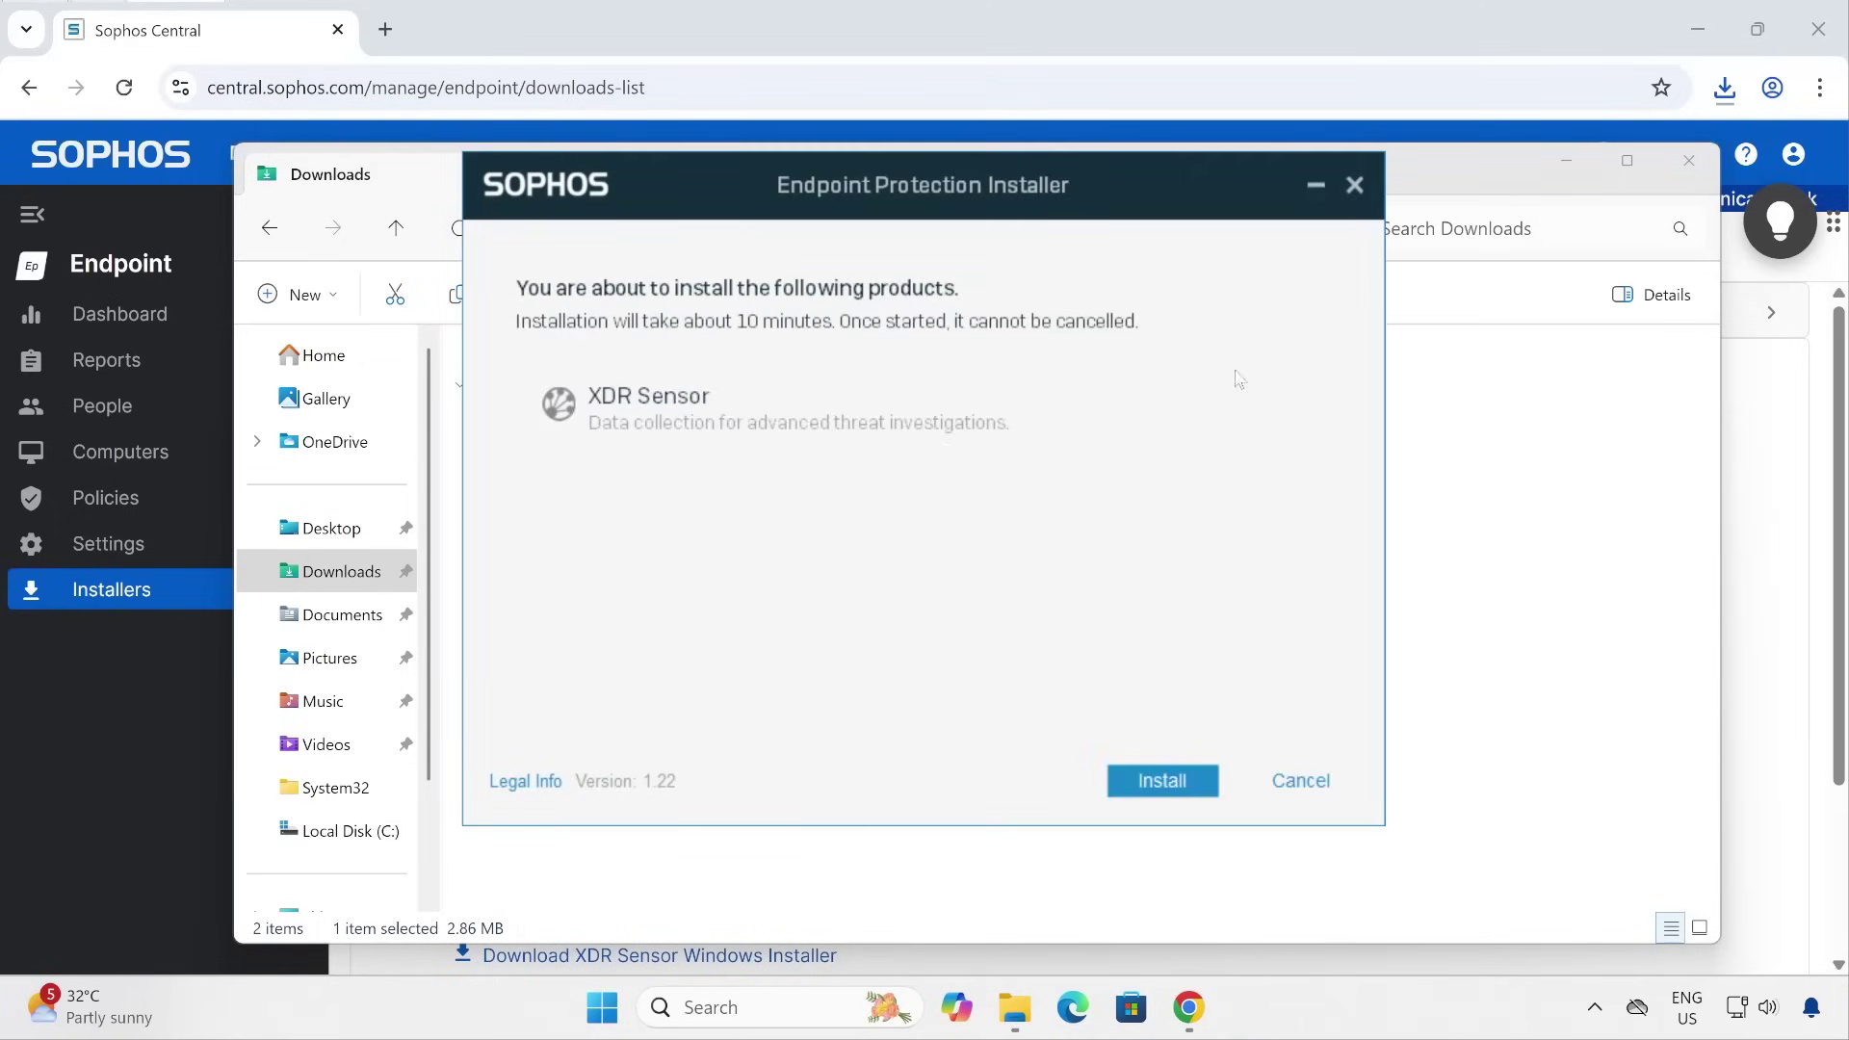
left_click(1181, 782)
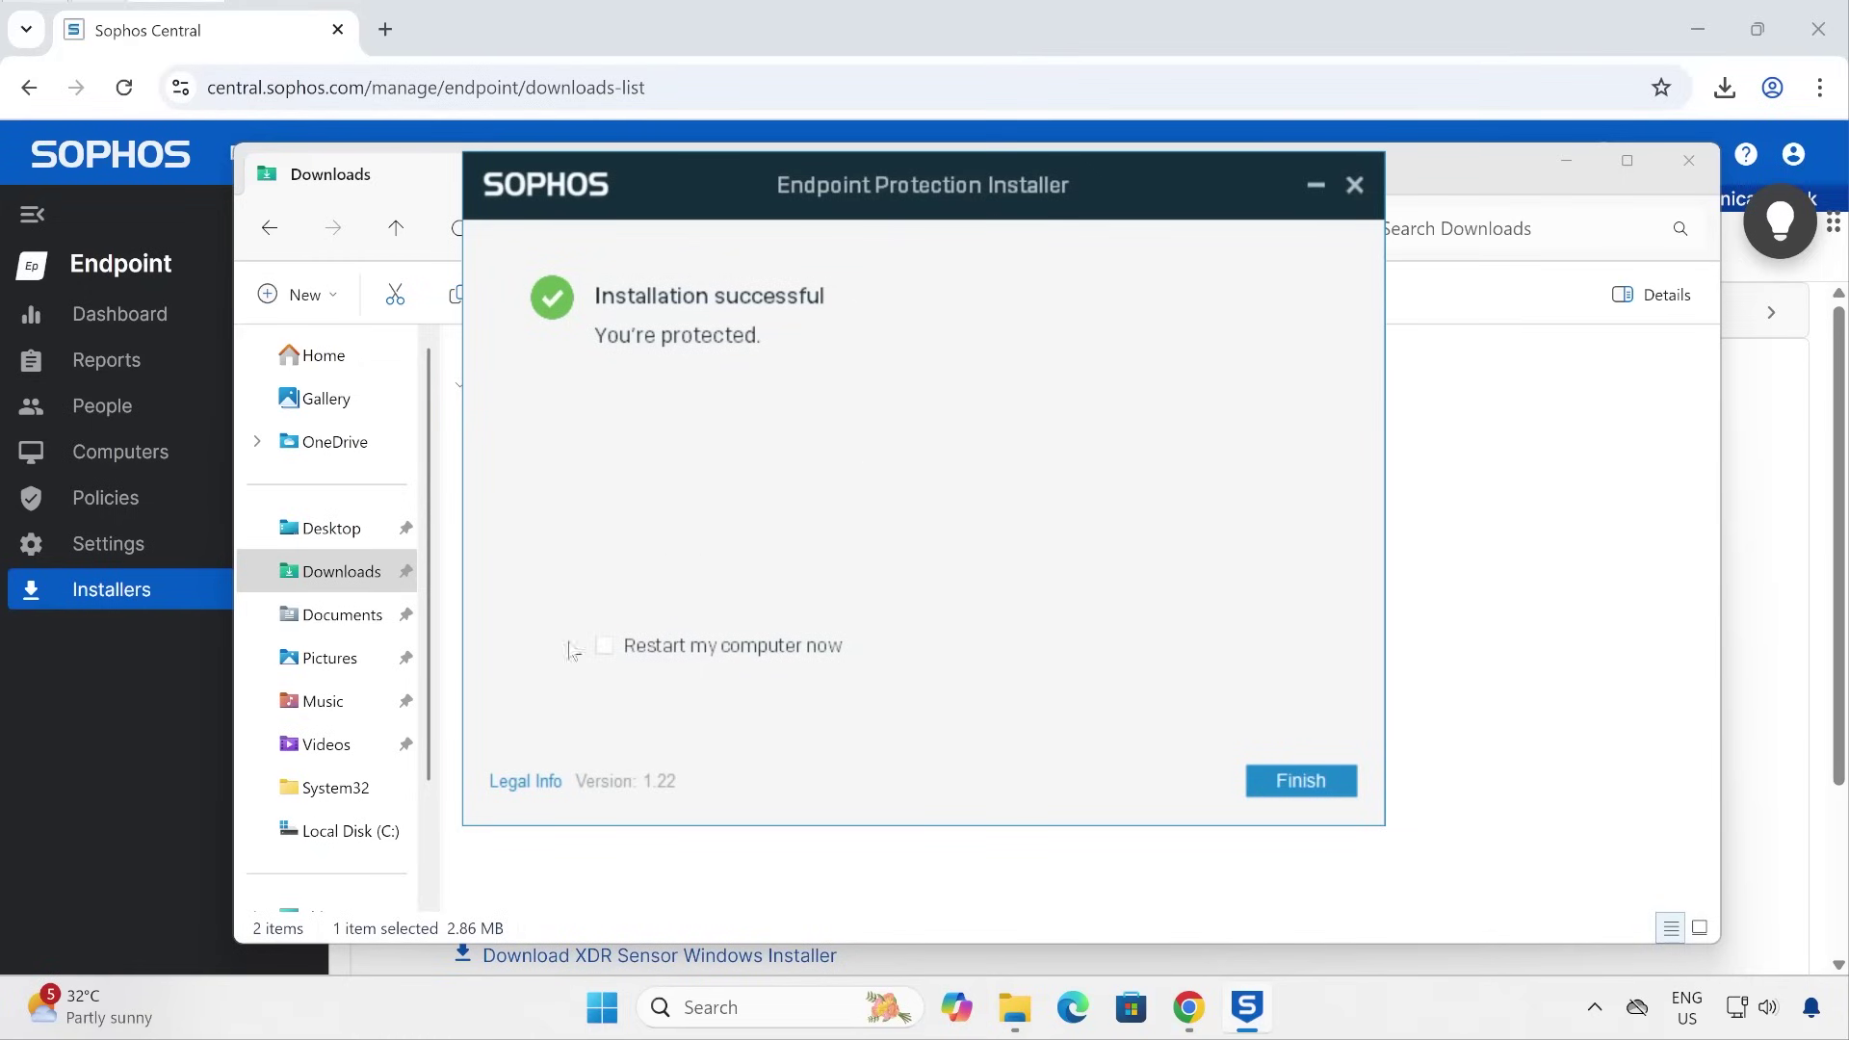
left_click(1291, 780)
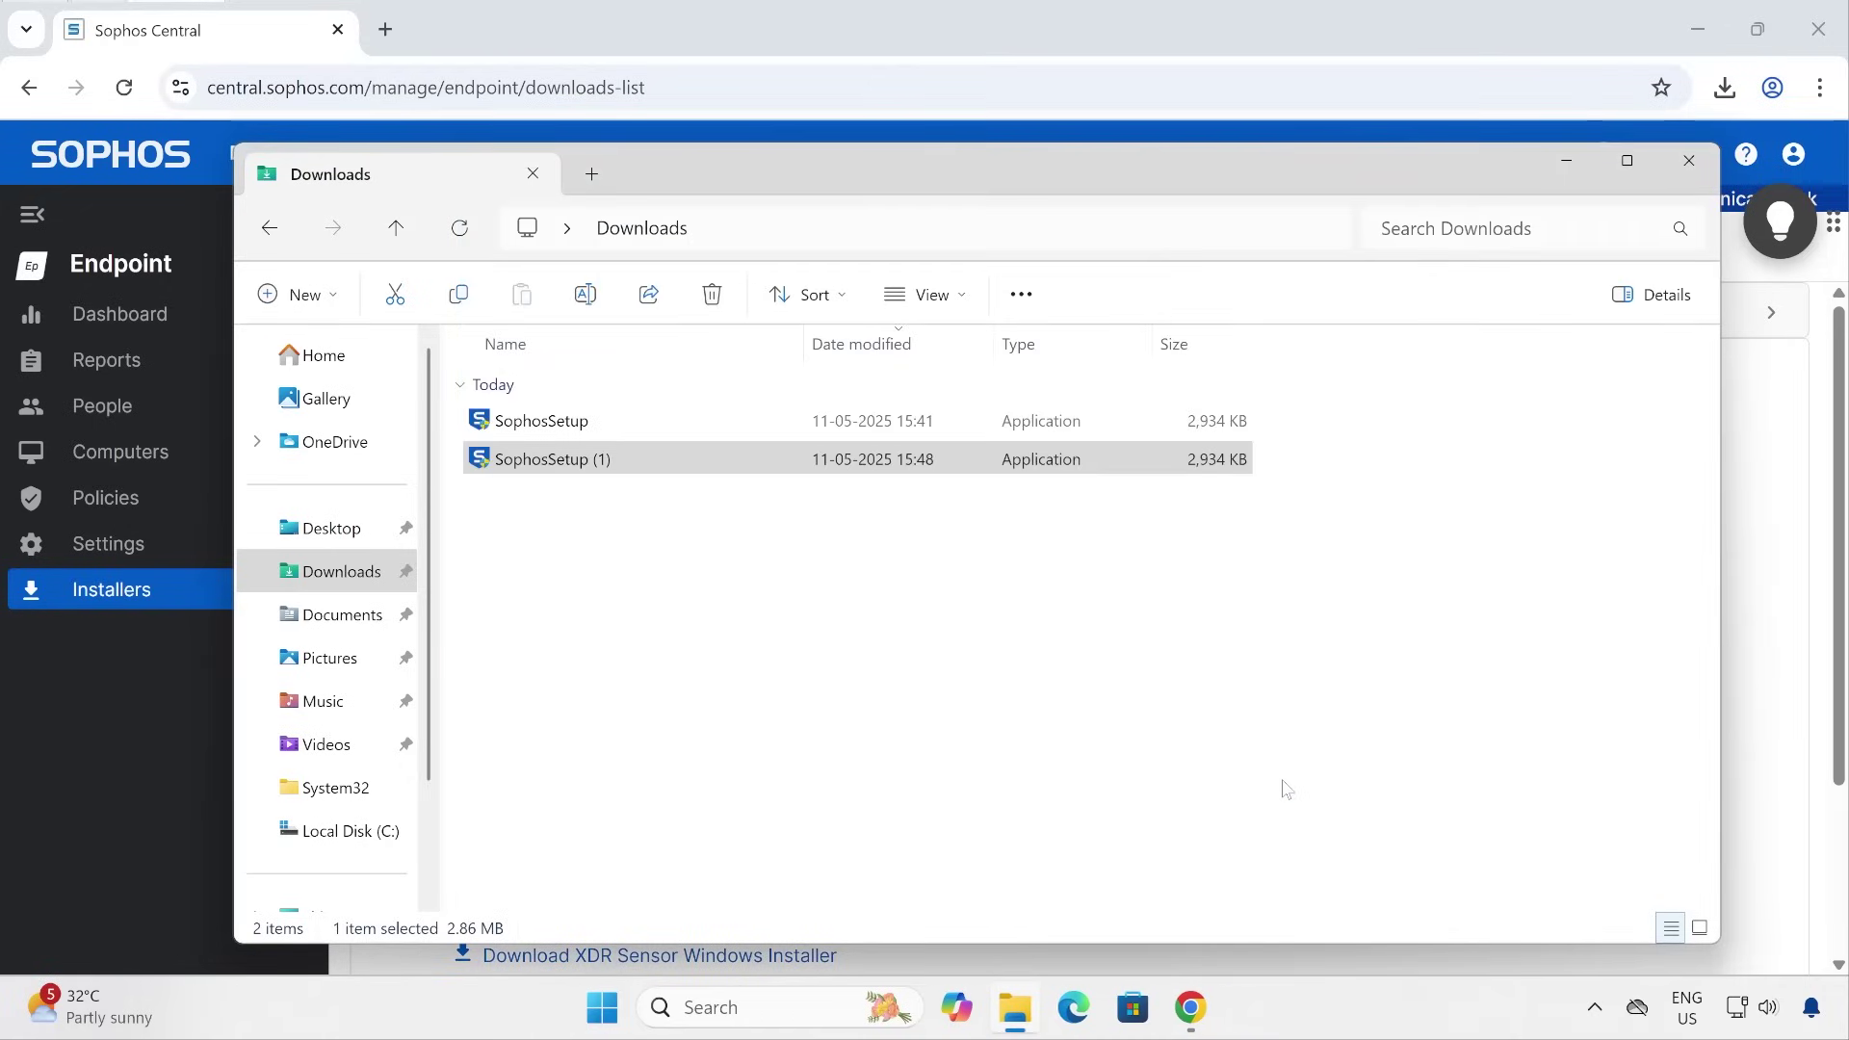
left_click(996, 678)
left_click(1689, 161)
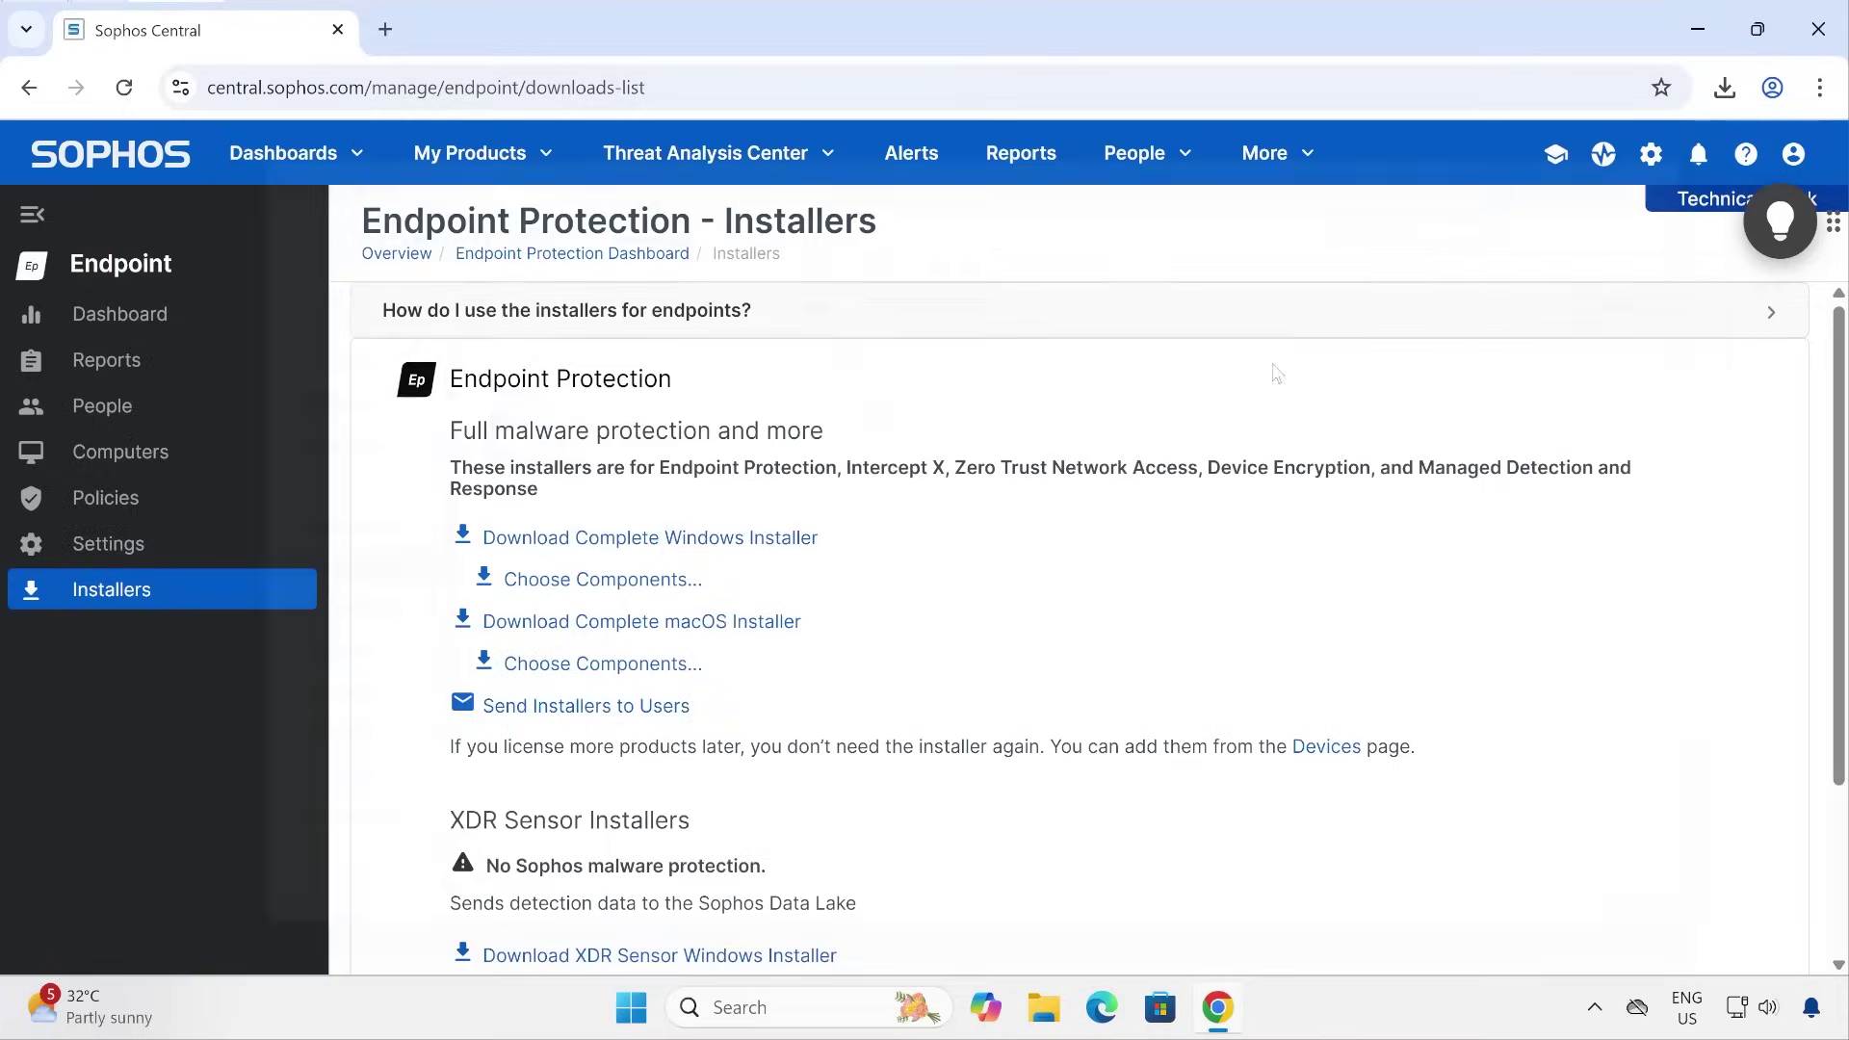
List the managed endpoint computers in Sophos Central and check the protection type of TSW11.
left_click(154, 458)
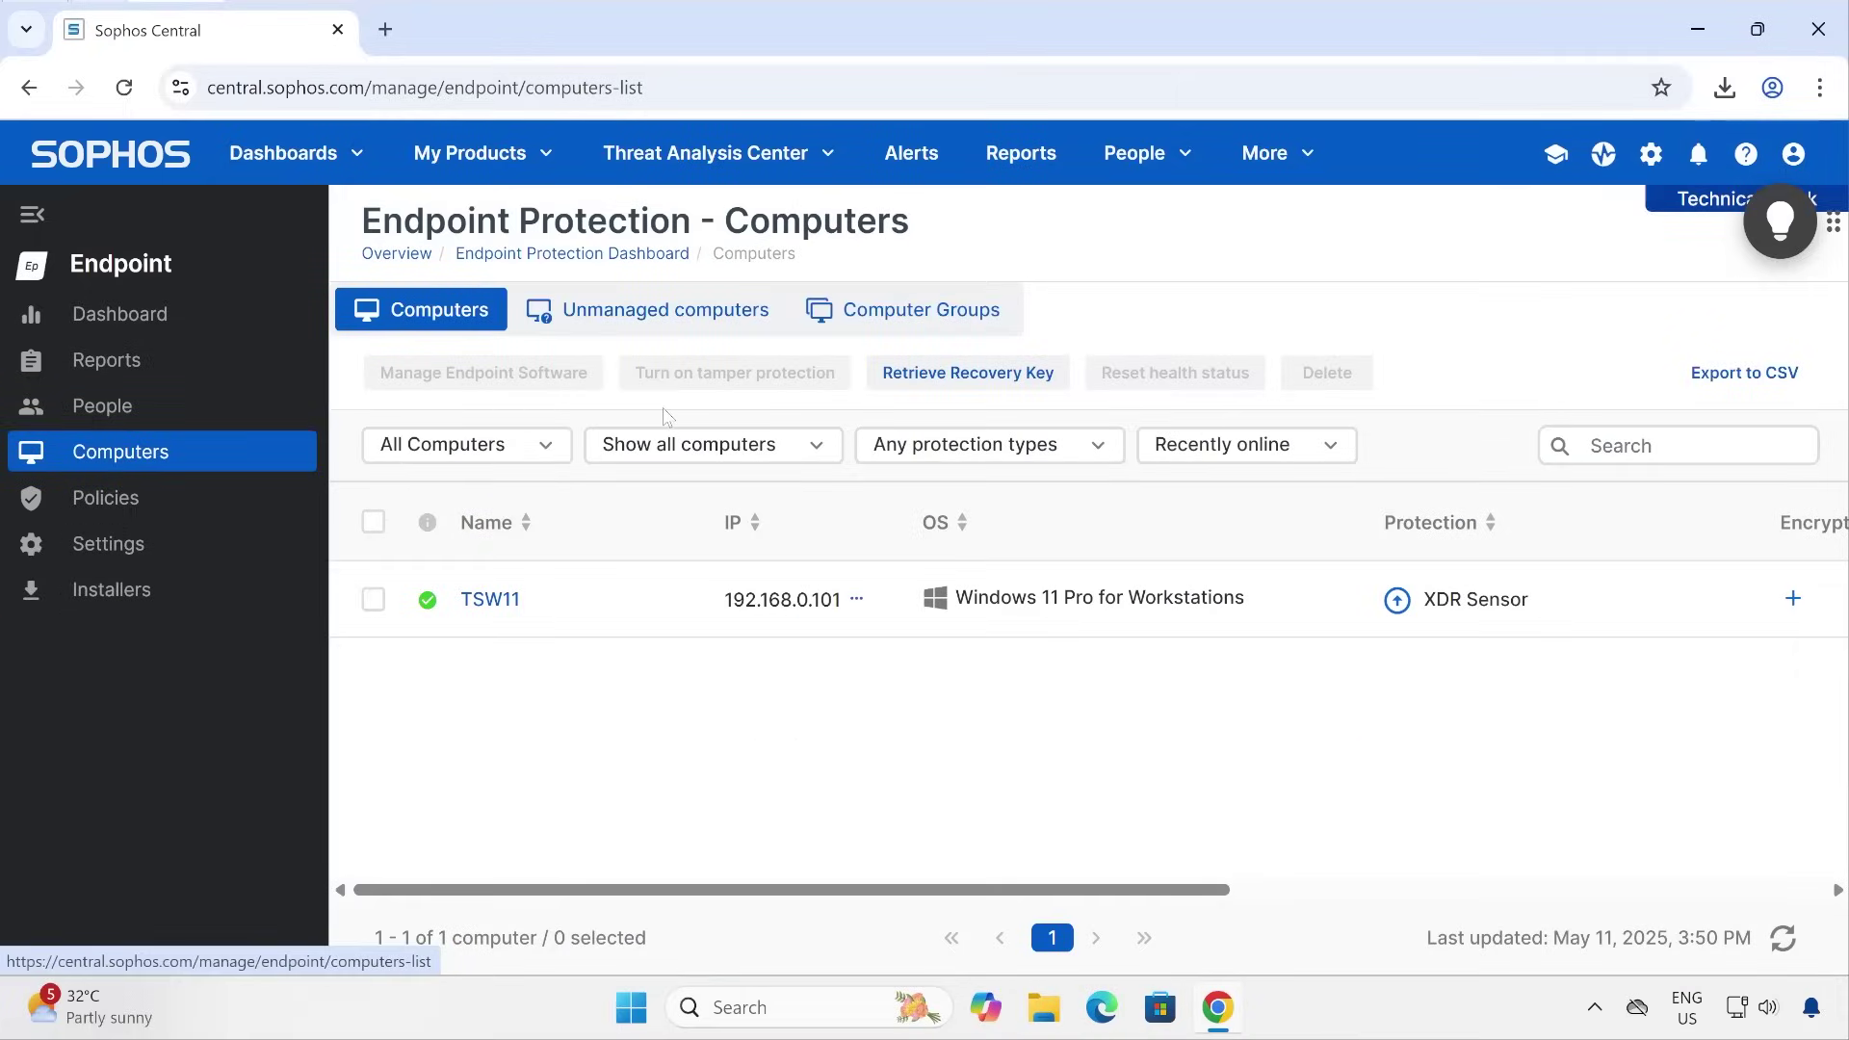
left_click(480, 607)
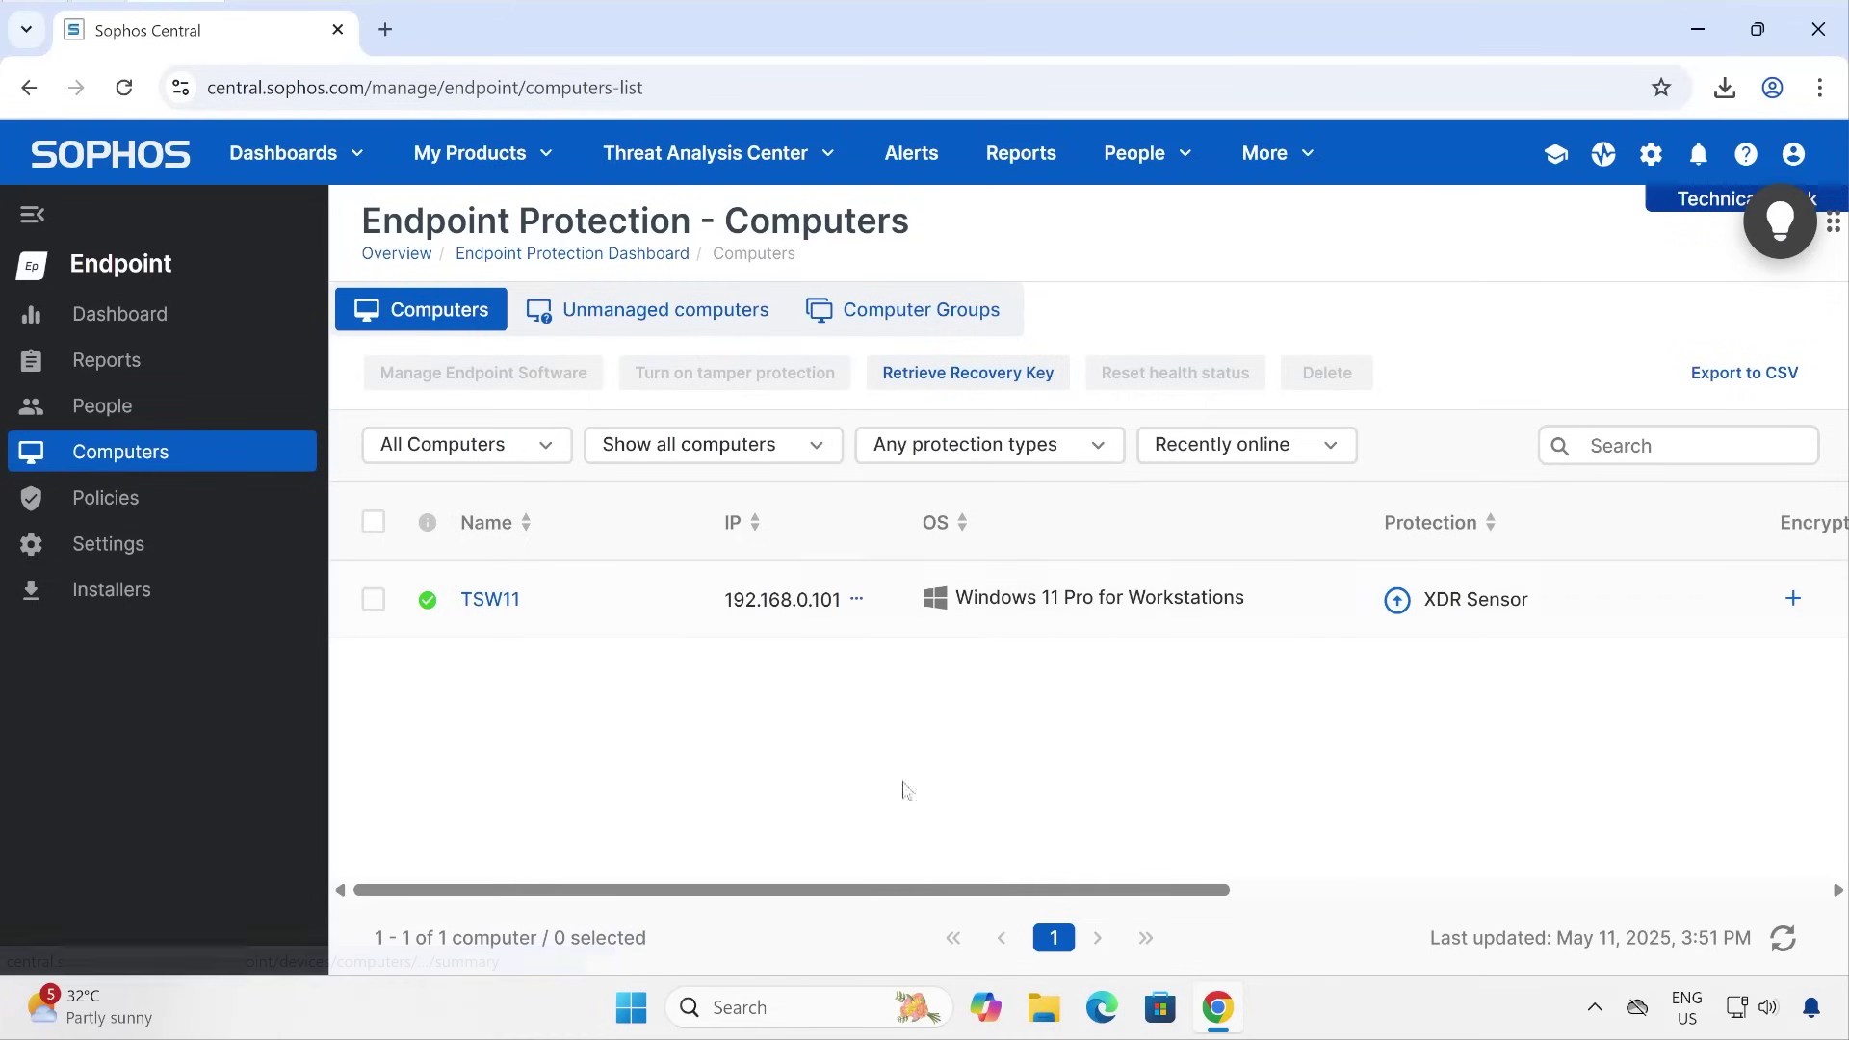
Run the hostname command in a command prompt to verify the computer's name, and return to the Sophos Central computers list.
right_click(630, 1007)
left_click(692, 843)
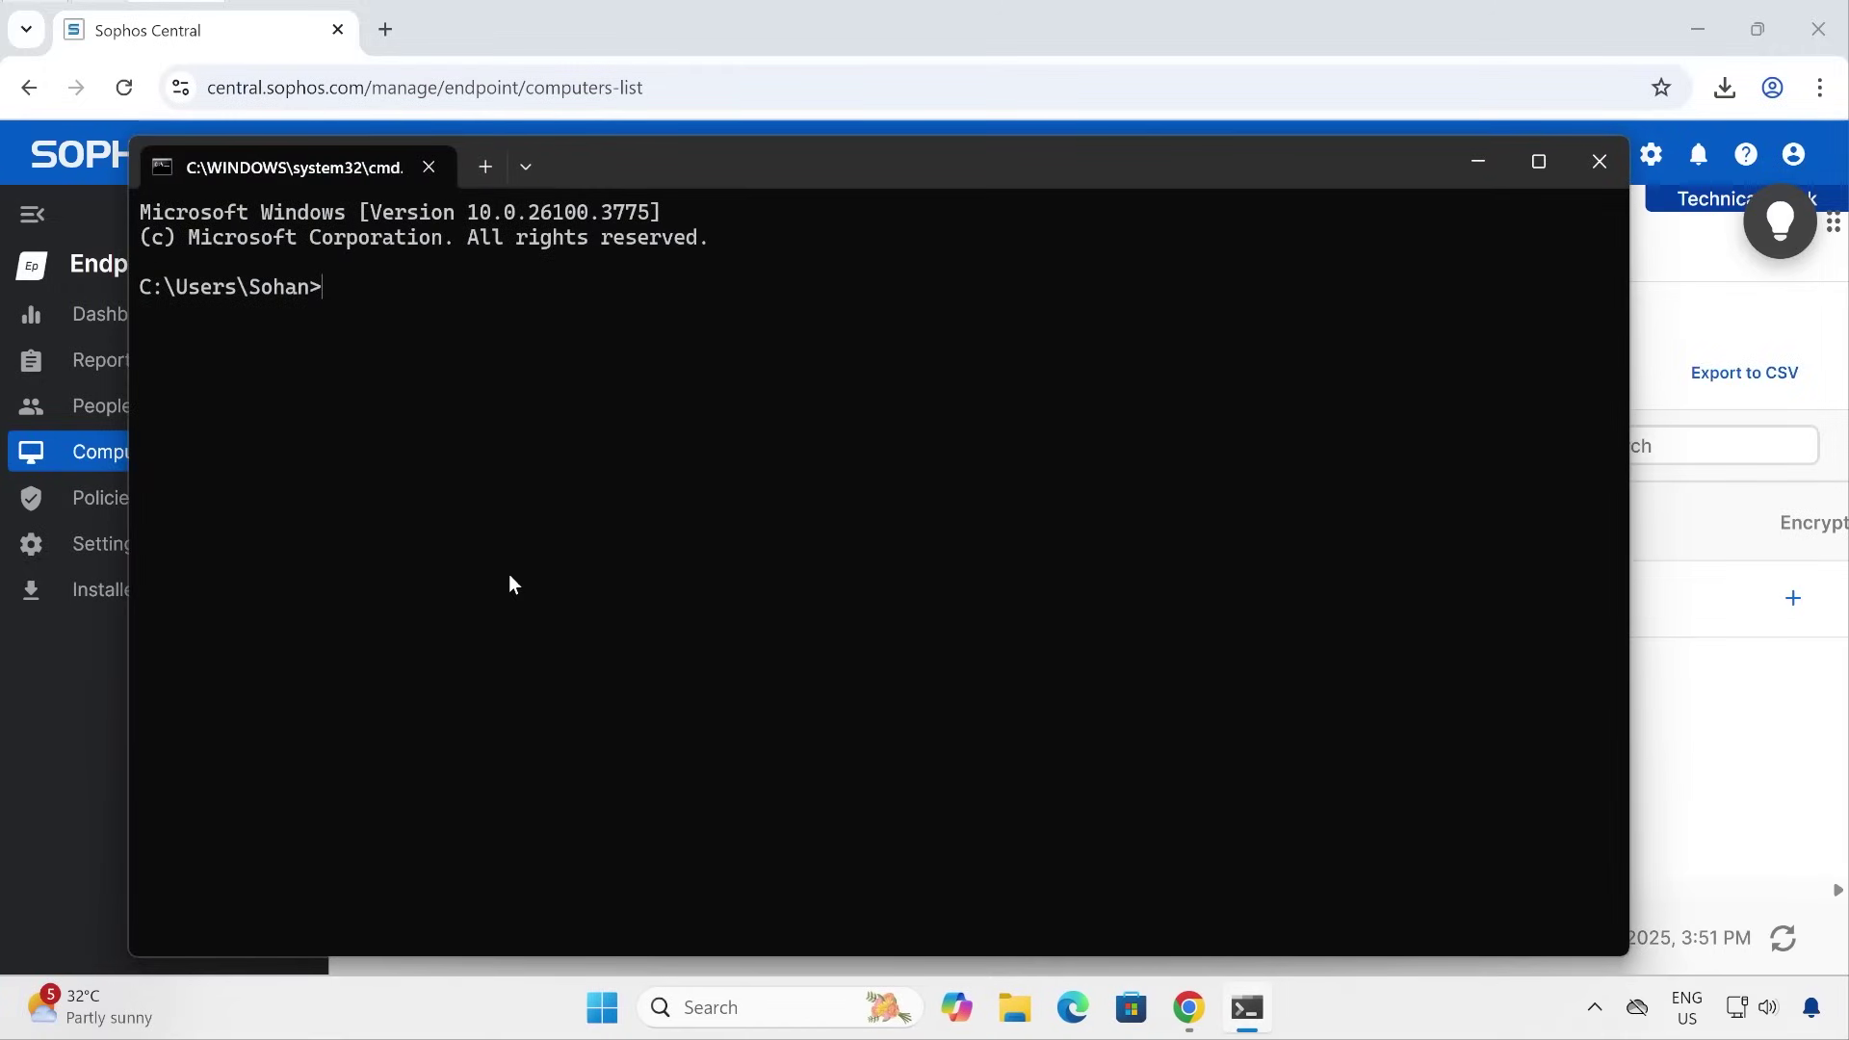
type("ost")
type("nma")
key("BackSpace")
key("BackSpace")
type("am")
key("Return")
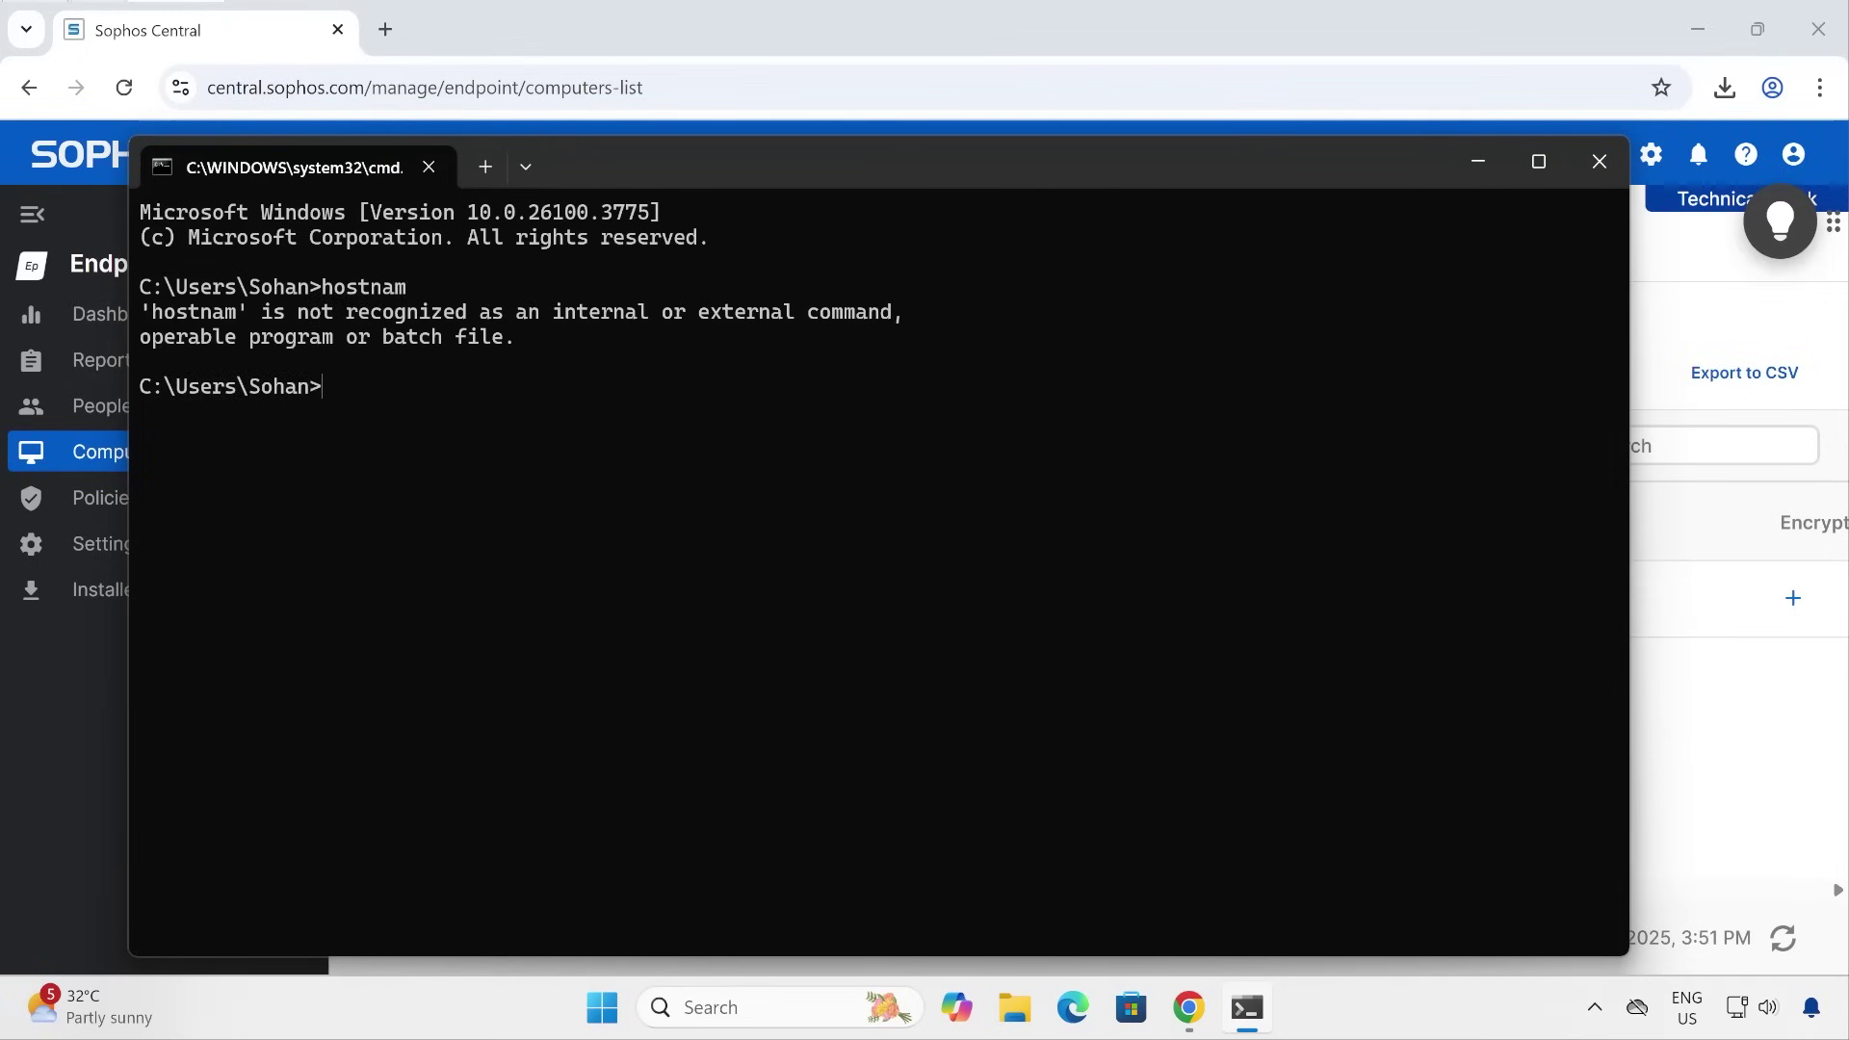
key("Up")
type("e")
key("Return")
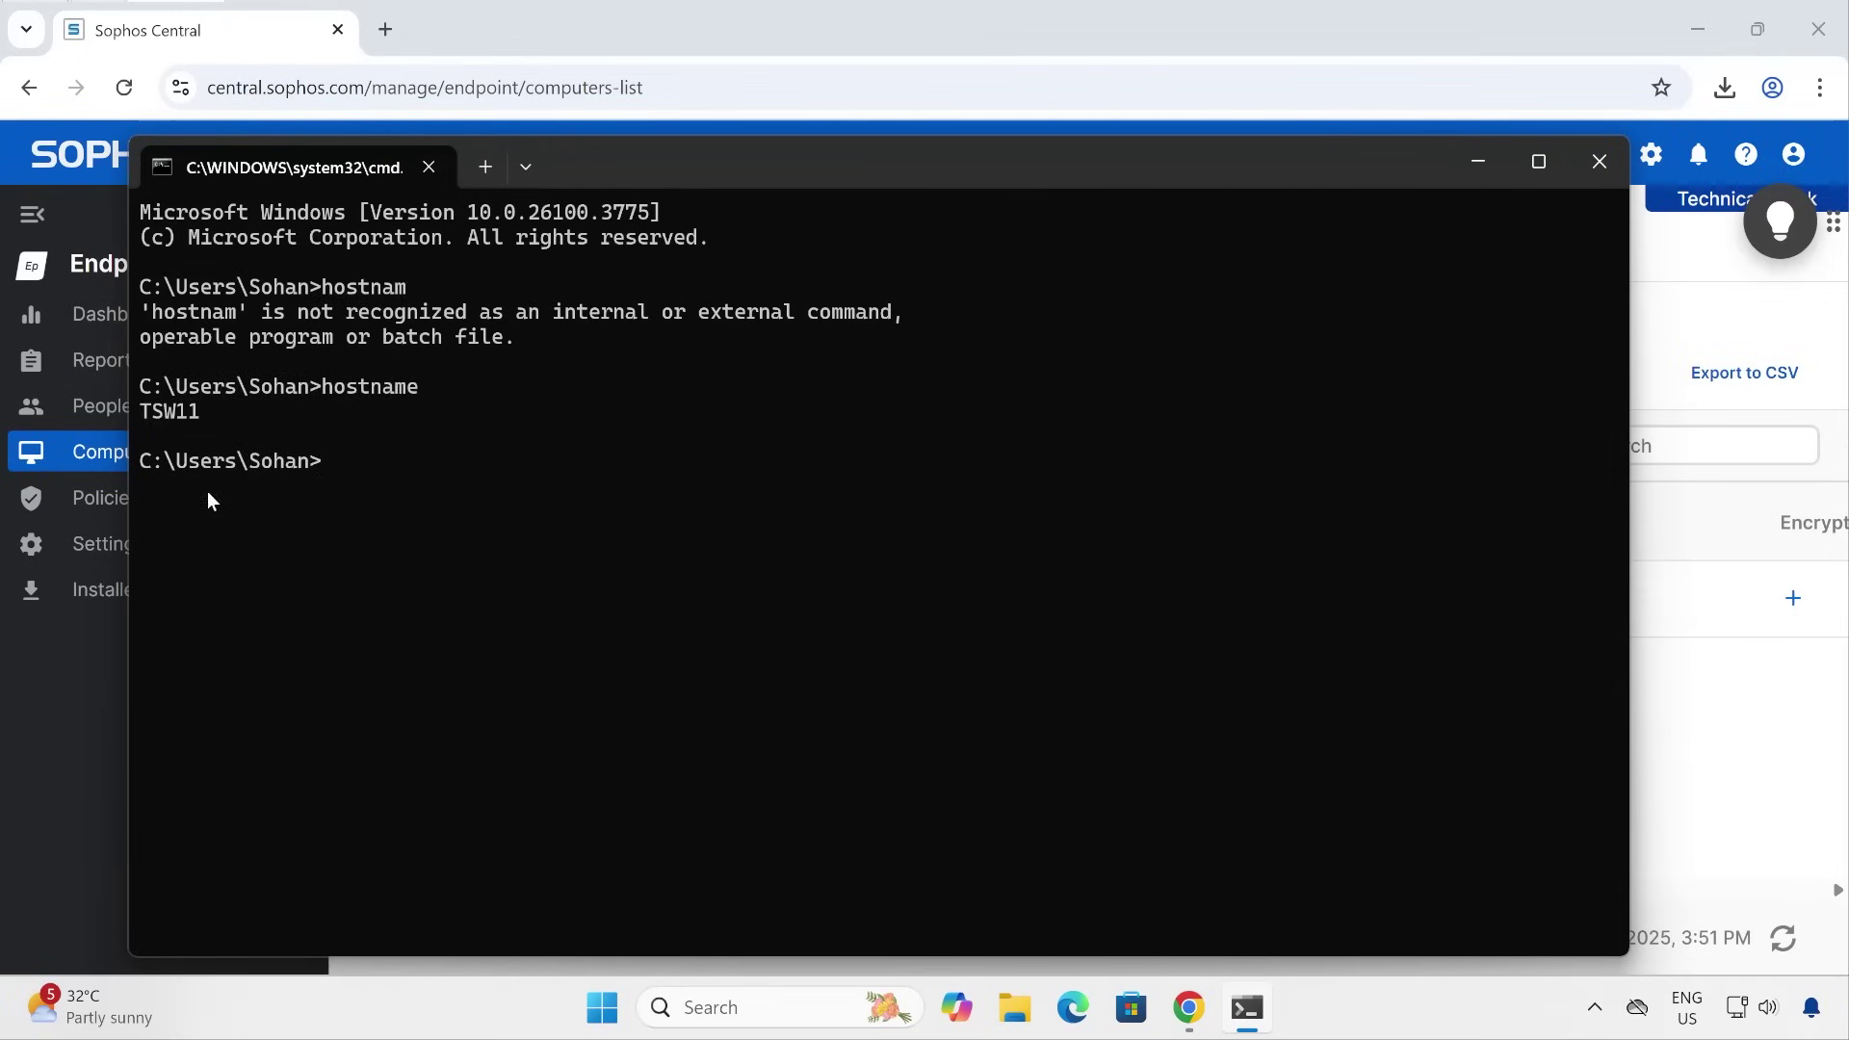
left_click(1599, 161)
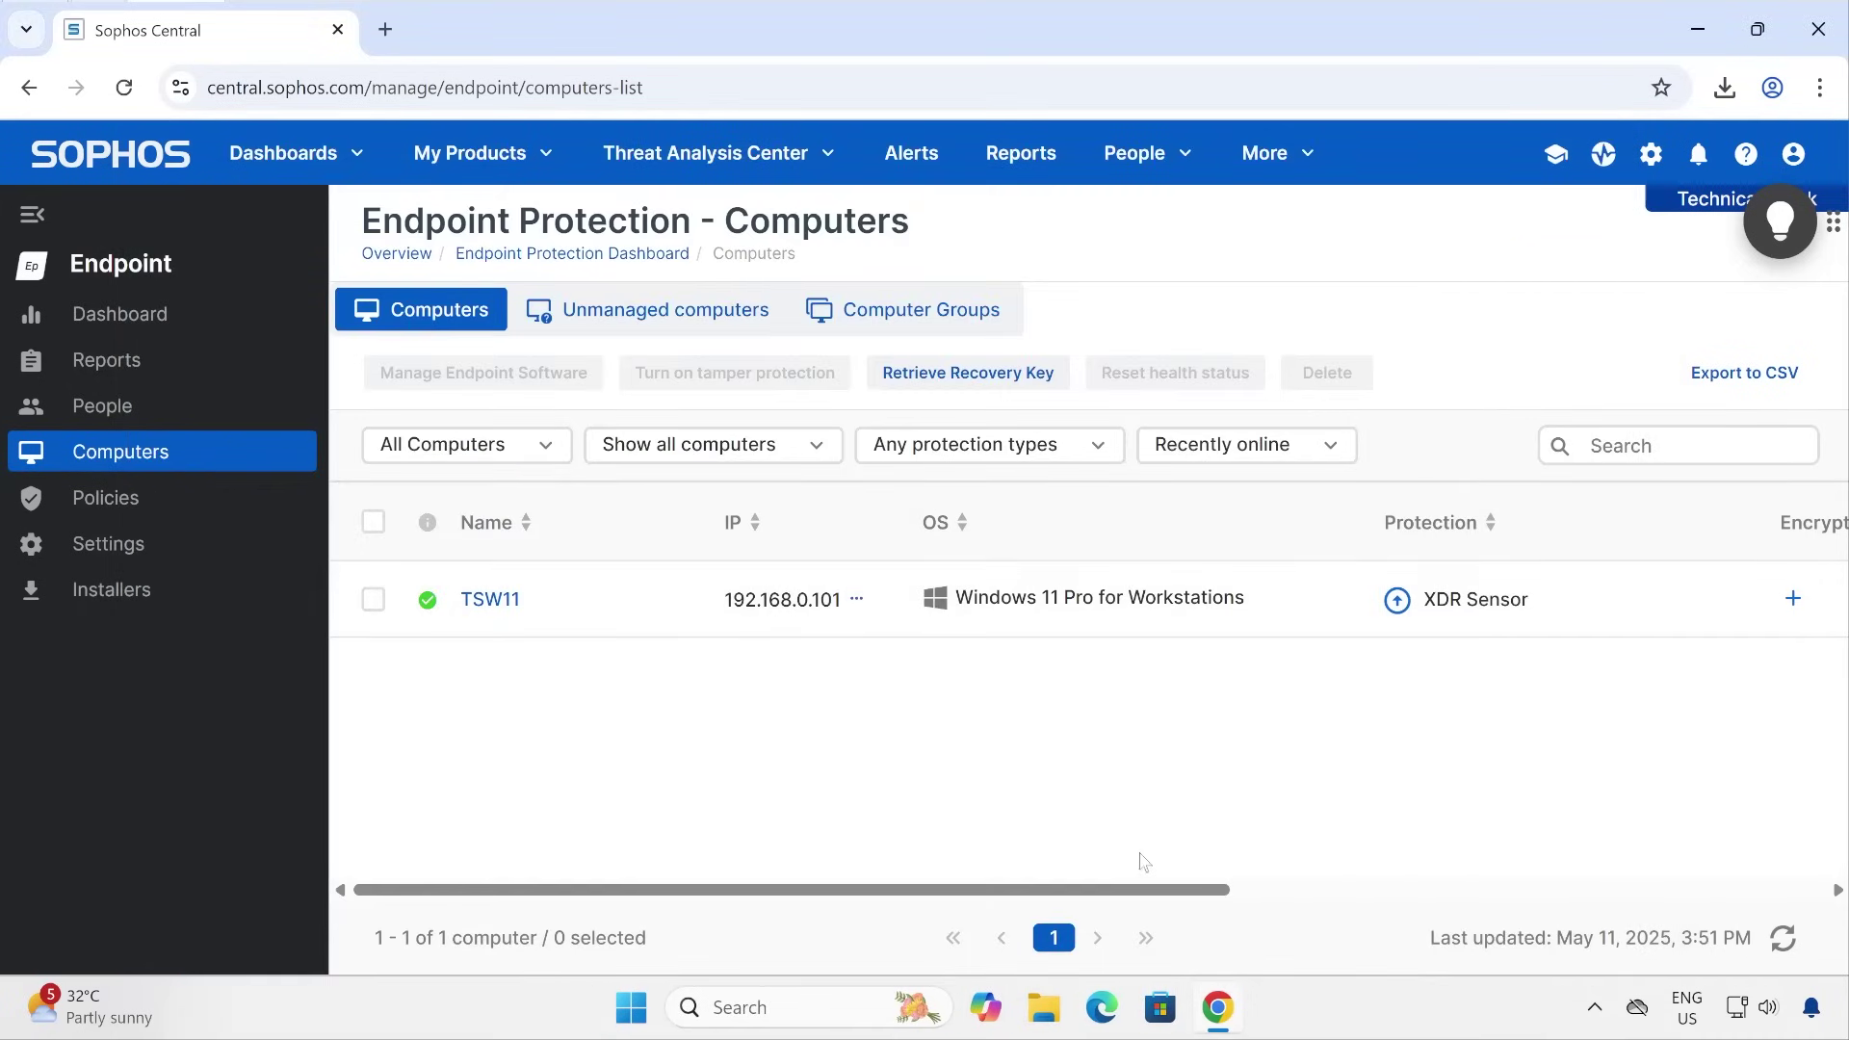
left_click(1399, 603)
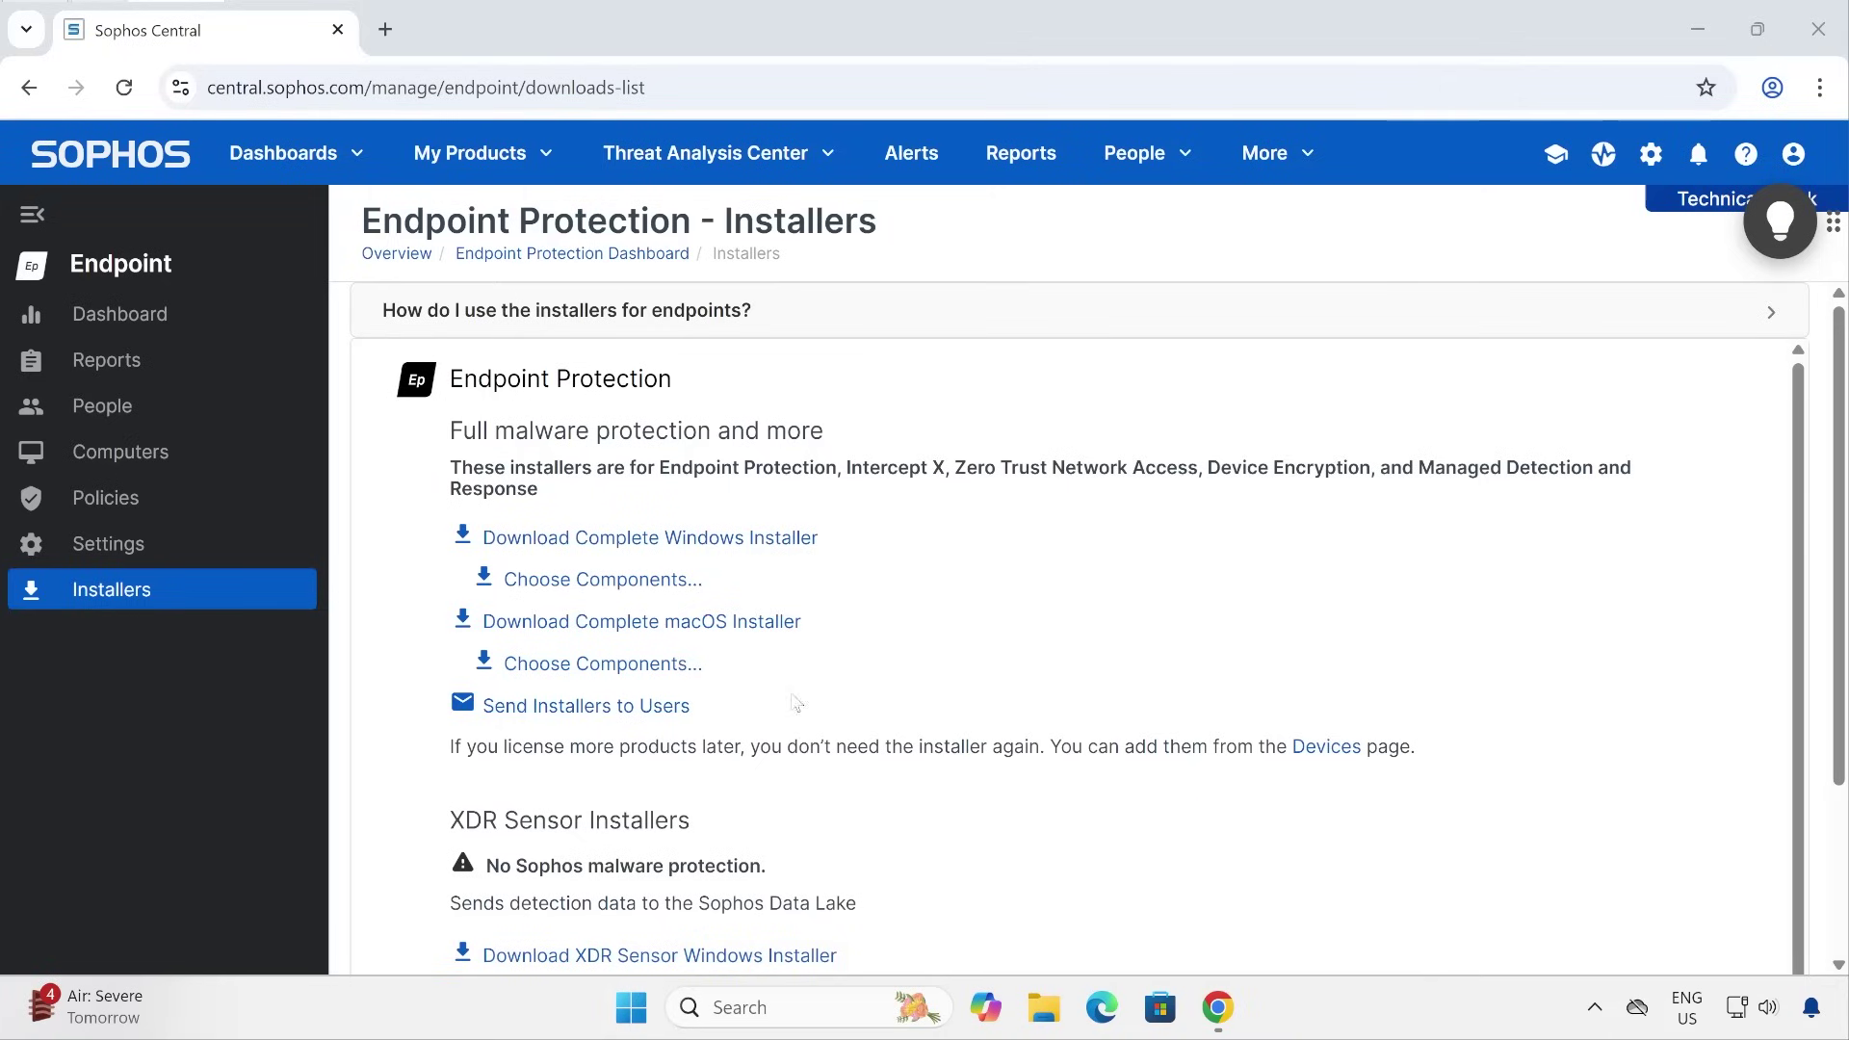
Open the locally installed Sophos agent and view its update status and installed product versions.
left_click(1595, 1009)
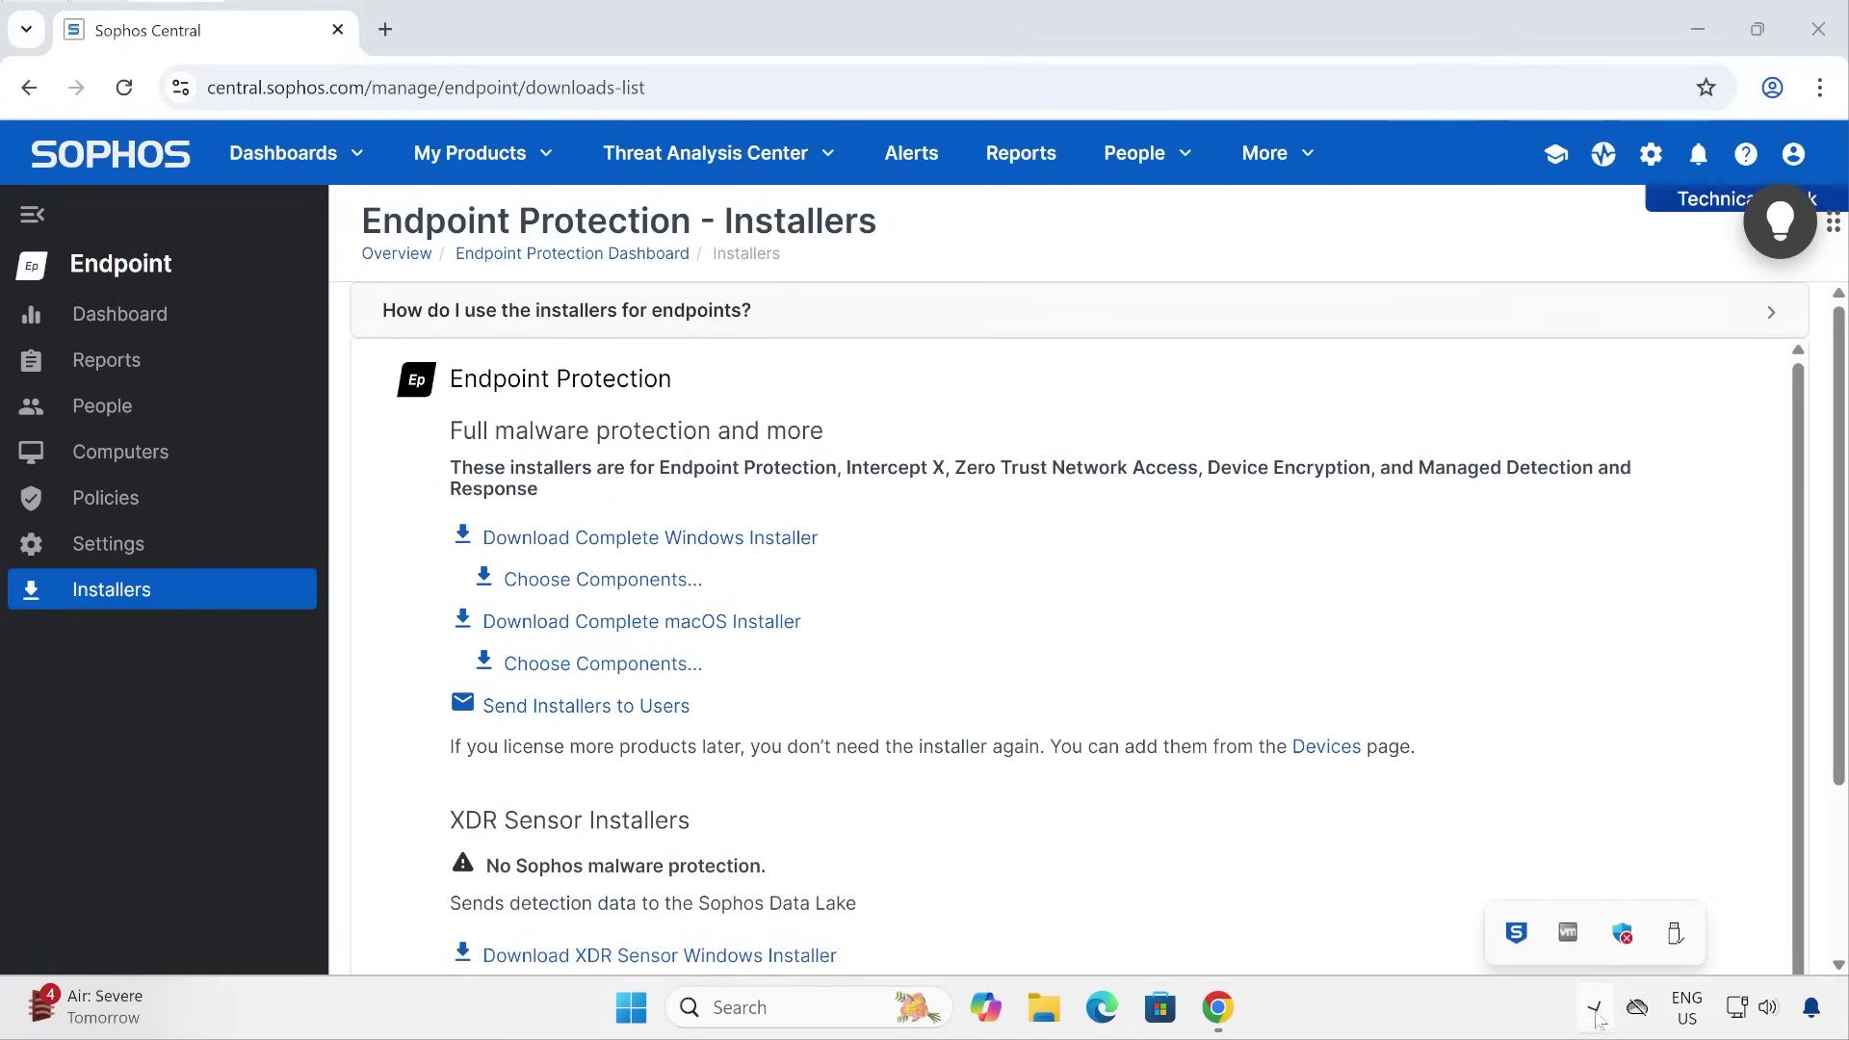
right_click(1518, 926)
left_click(1337, 884)
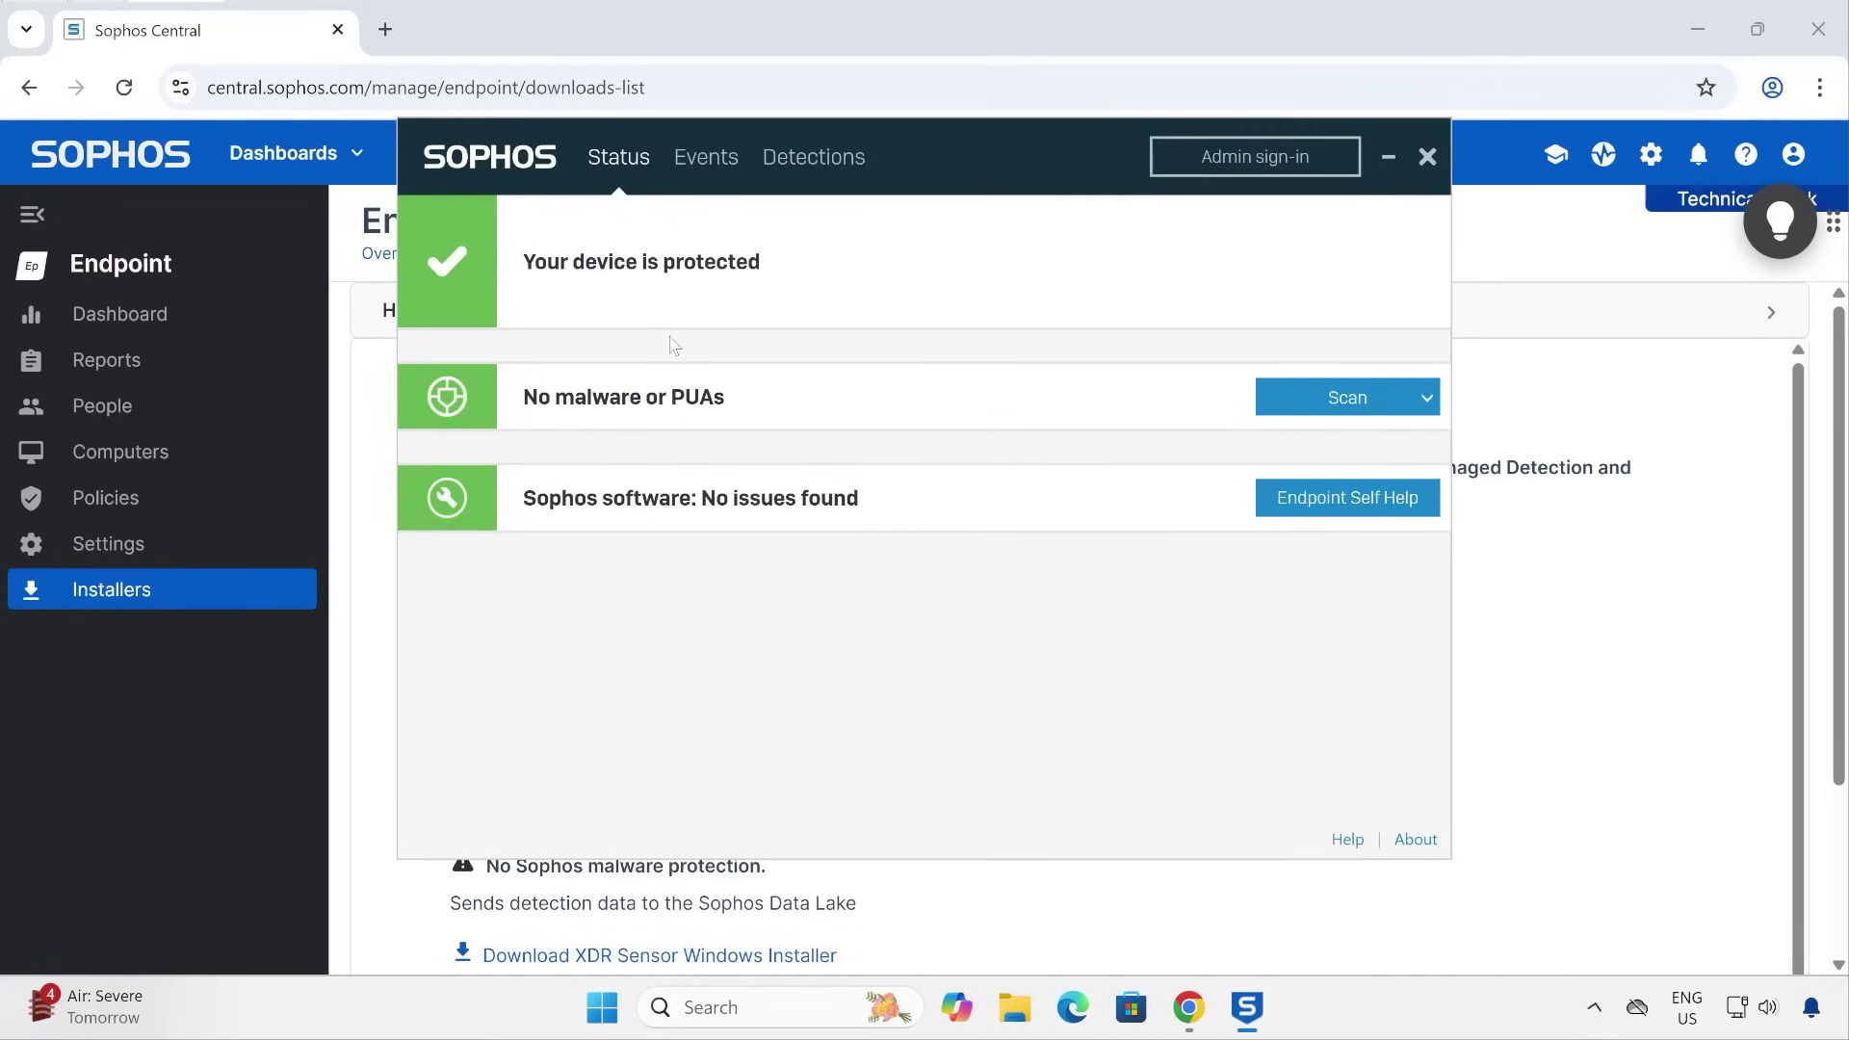
left_click(1414, 840)
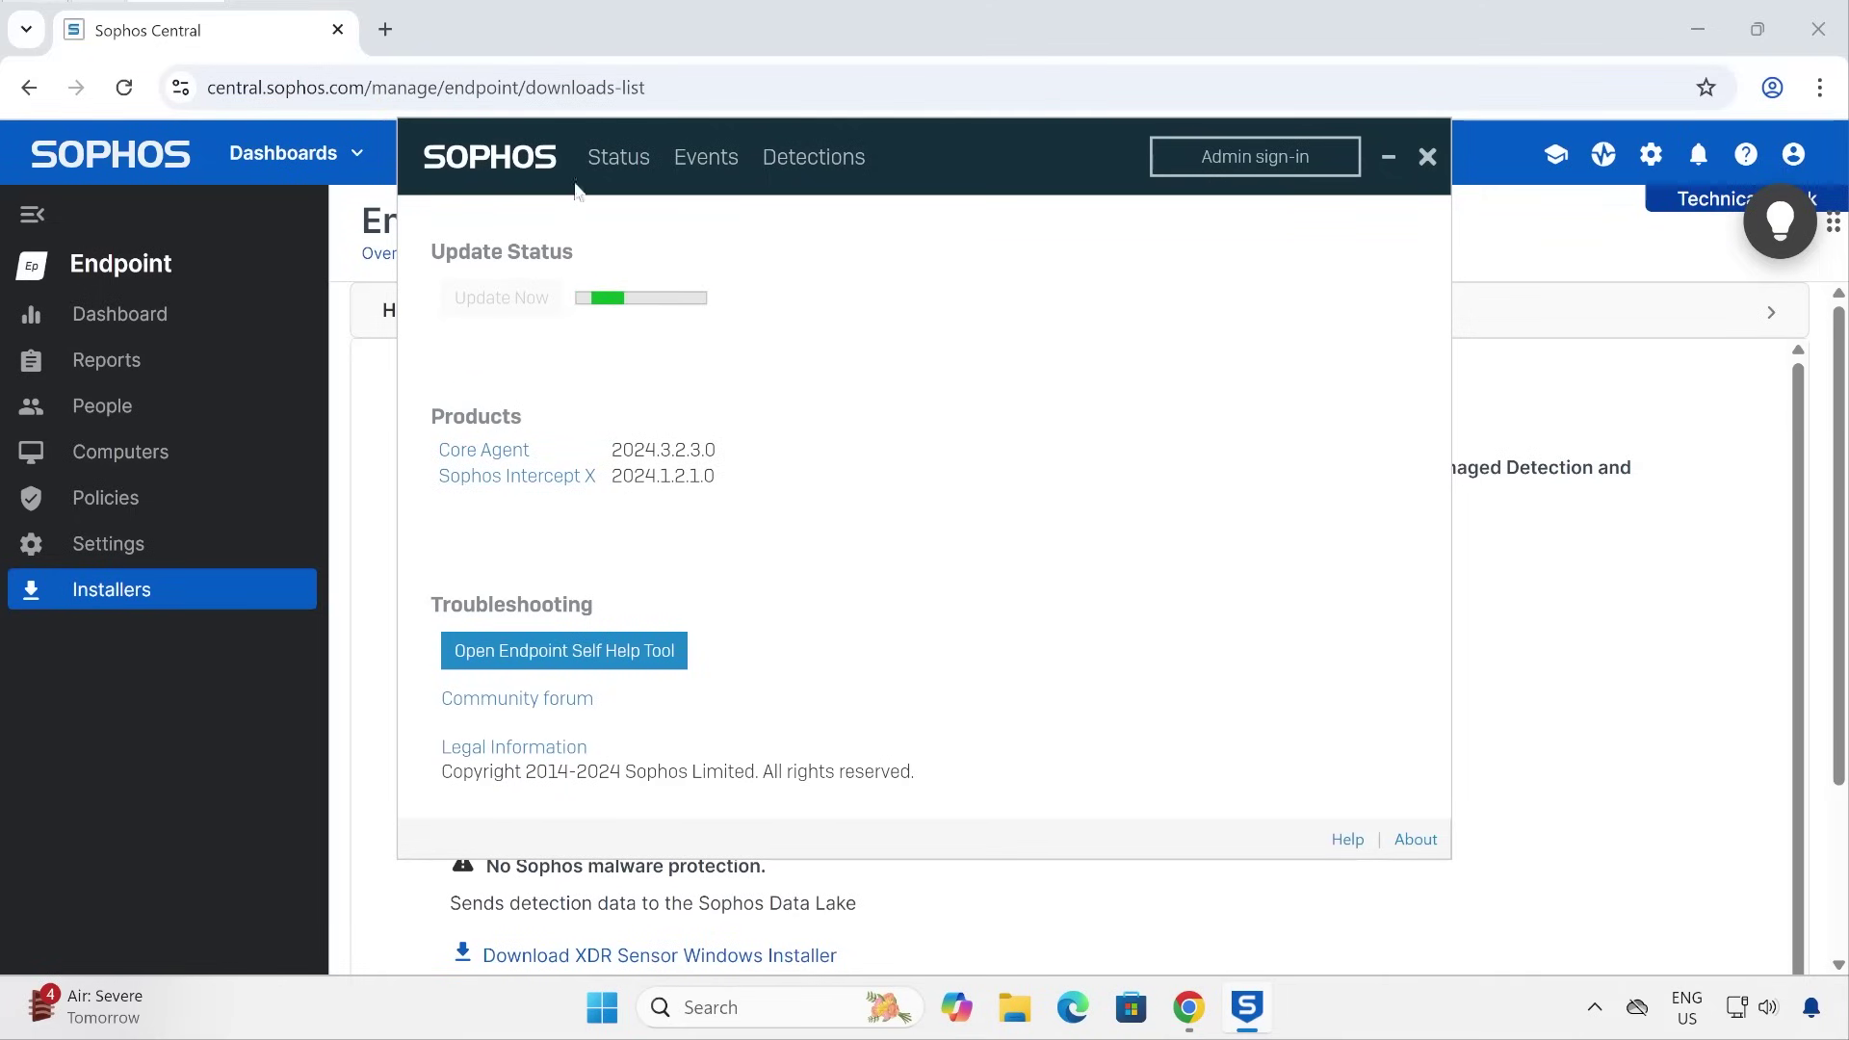
Review the local agent's status, detections and refreshed events, and close the agent window.
left_click(618, 157)
left_click(737, 166)
left_click(814, 162)
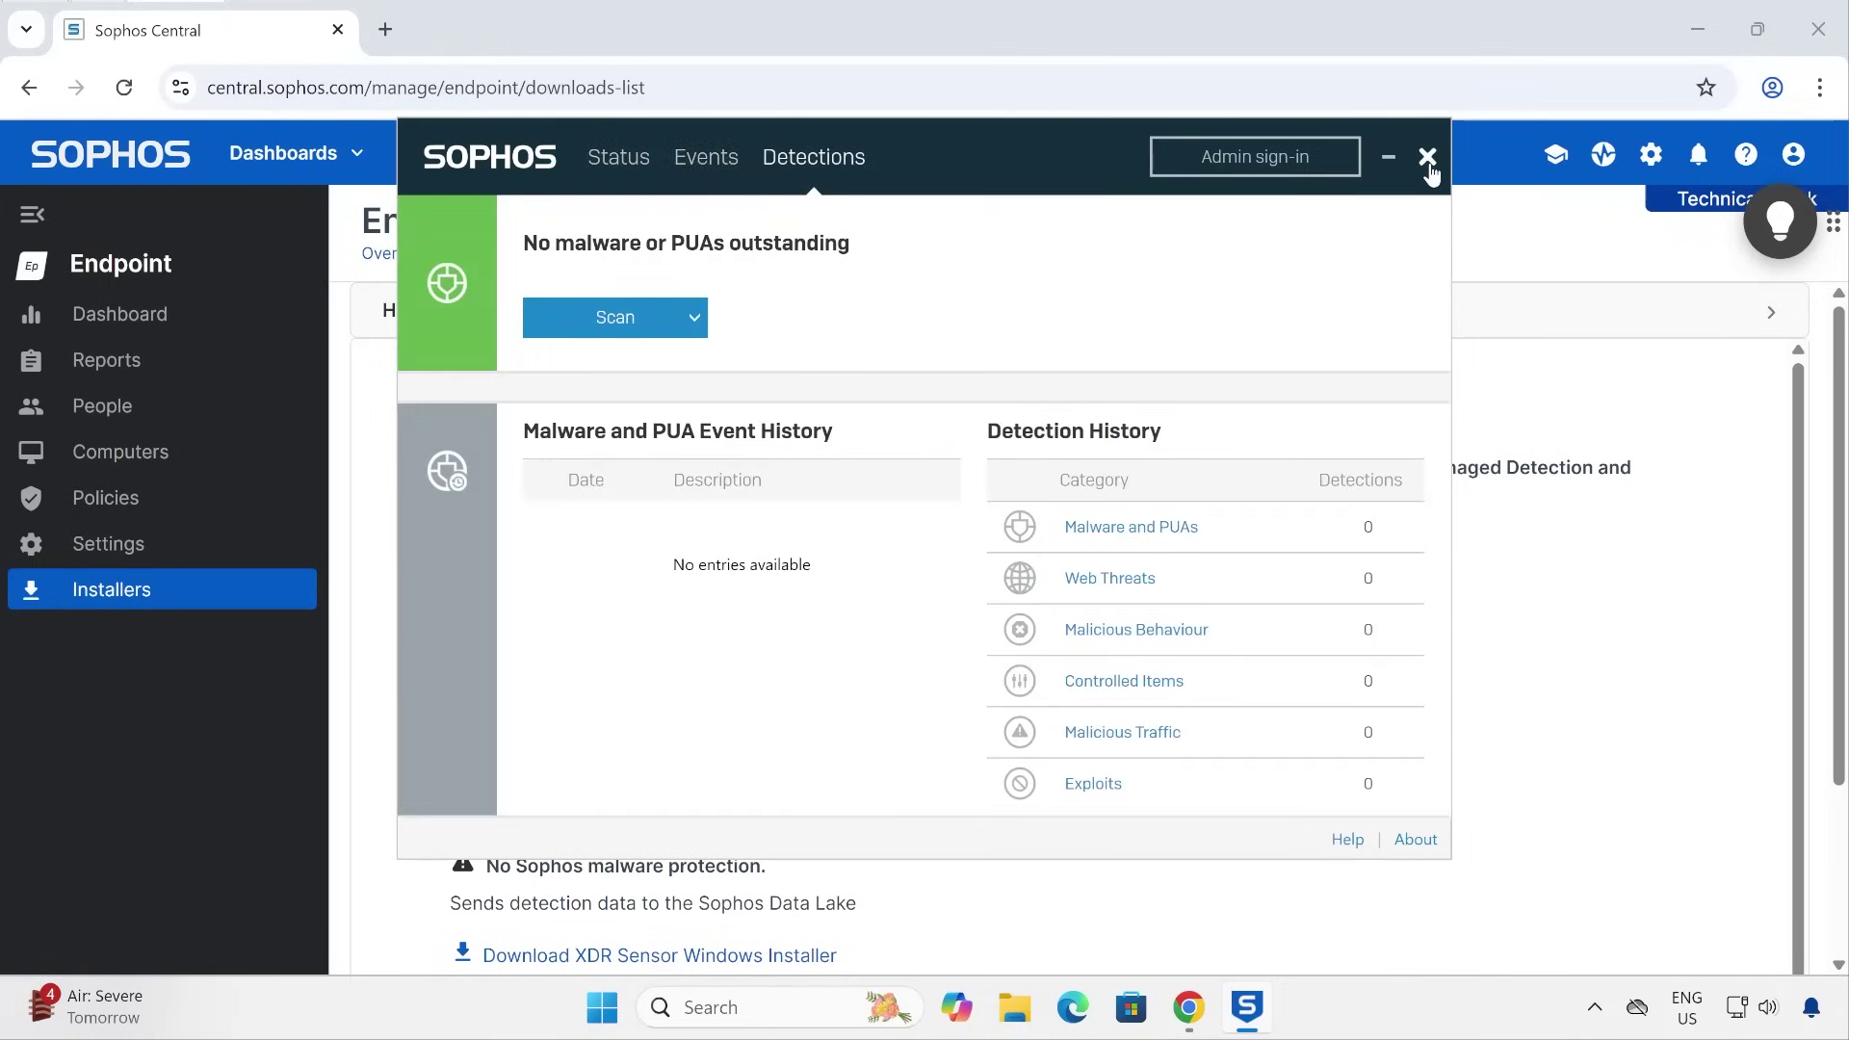
left_click(703, 168)
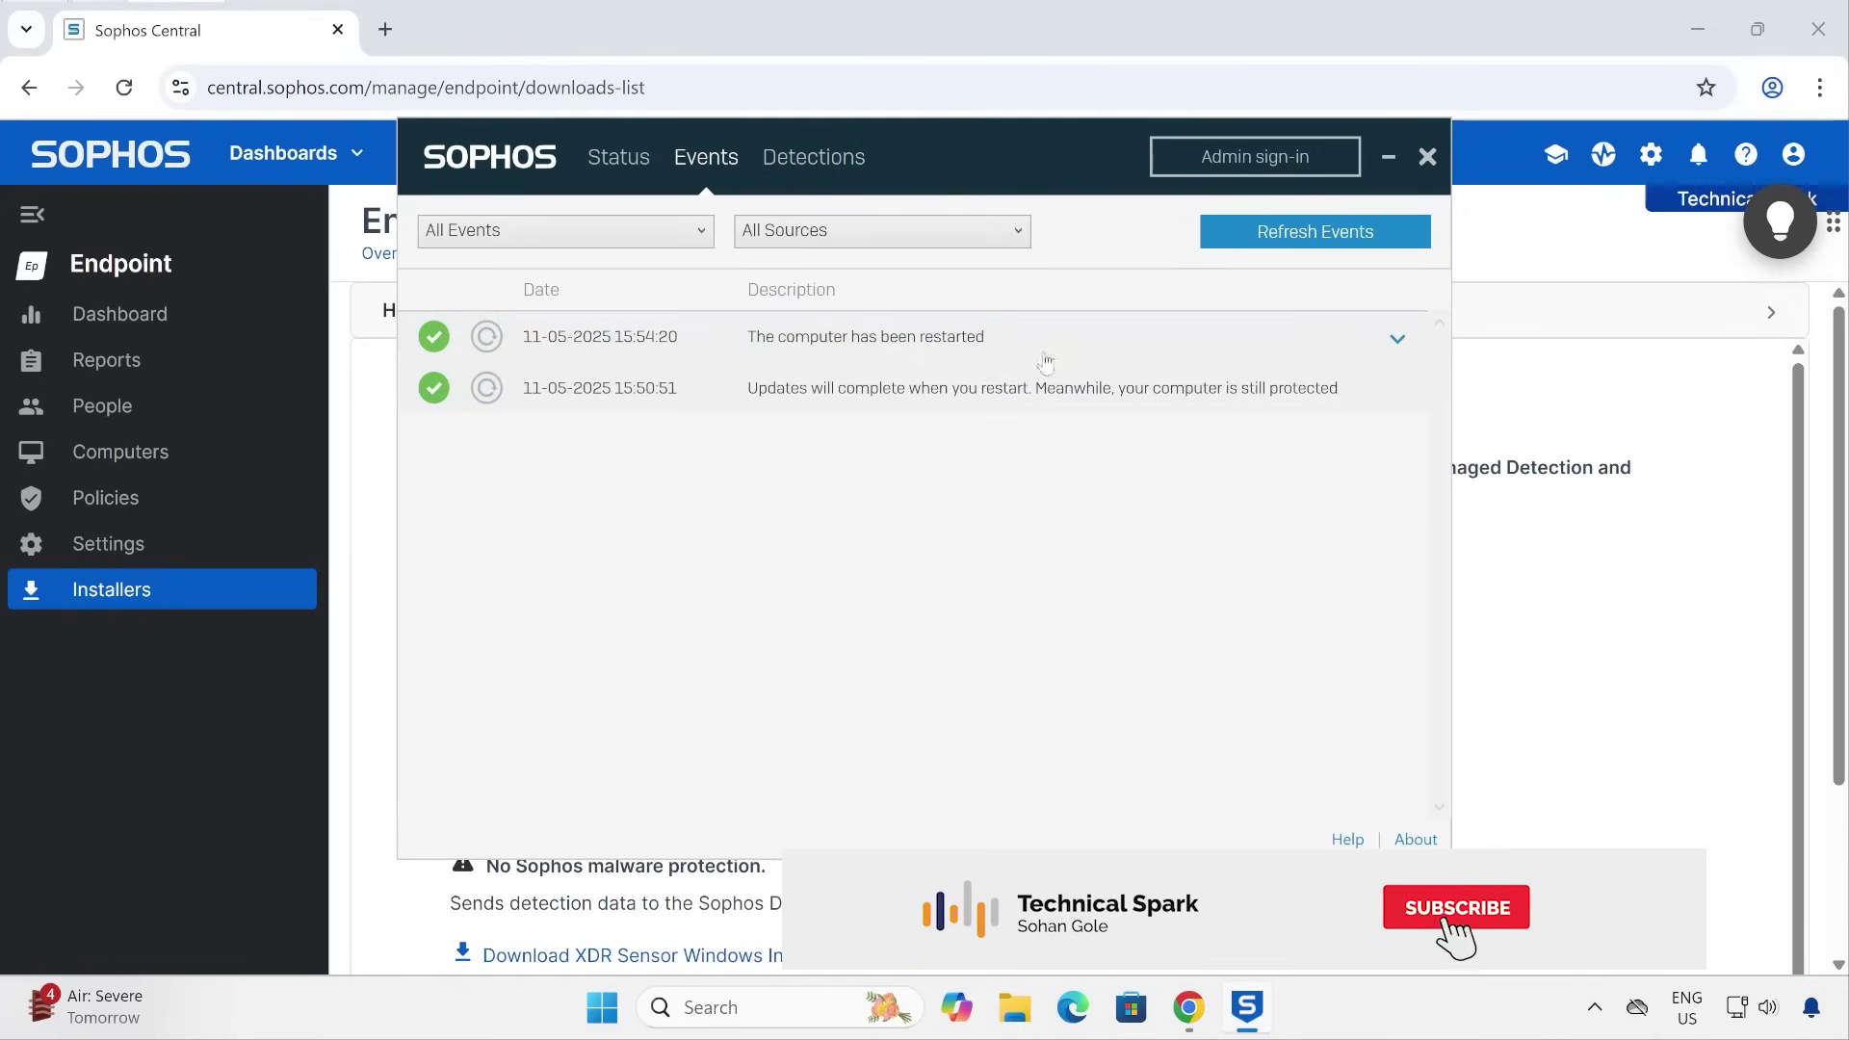
left_click(1412, 231)
left_click(1426, 157)
Open TSW11's summary from the Sophos Central computers list and check its assigned products, including Core Agent, Sophos Intercept X and XDR.
left_click(147, 452)
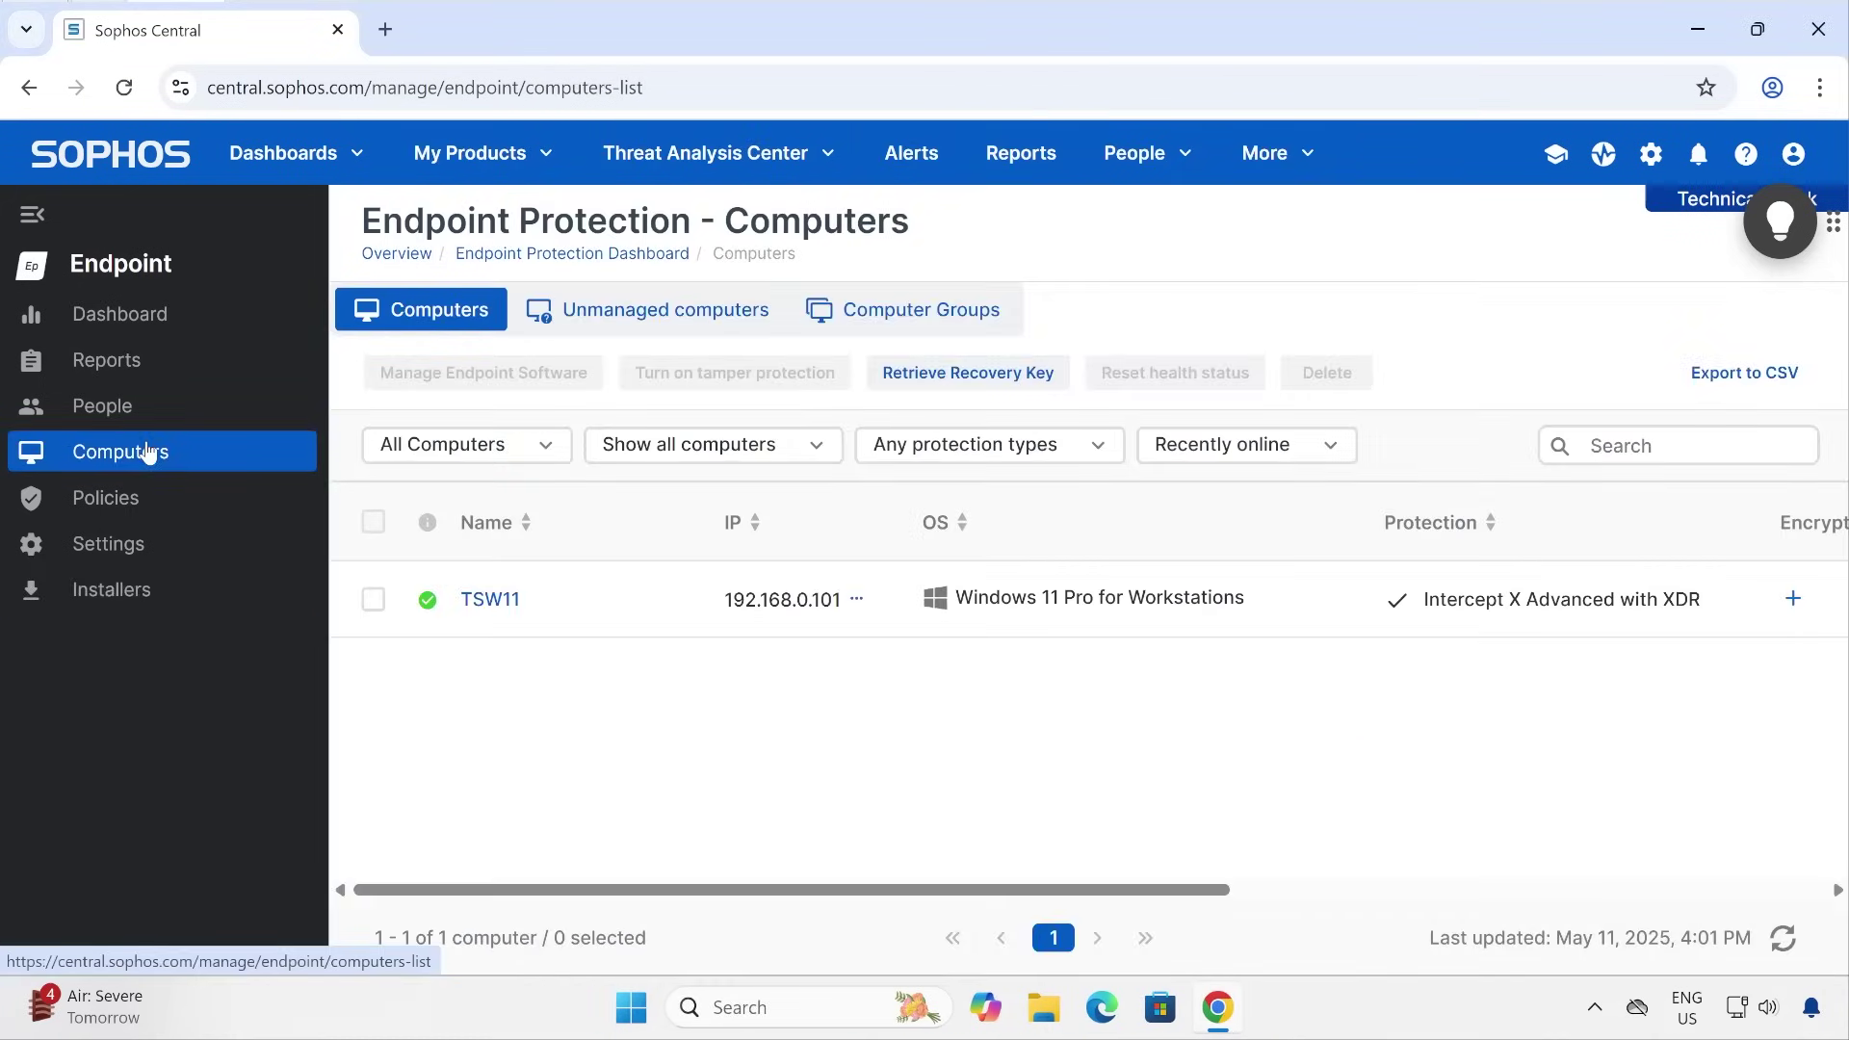
left_click(487, 606)
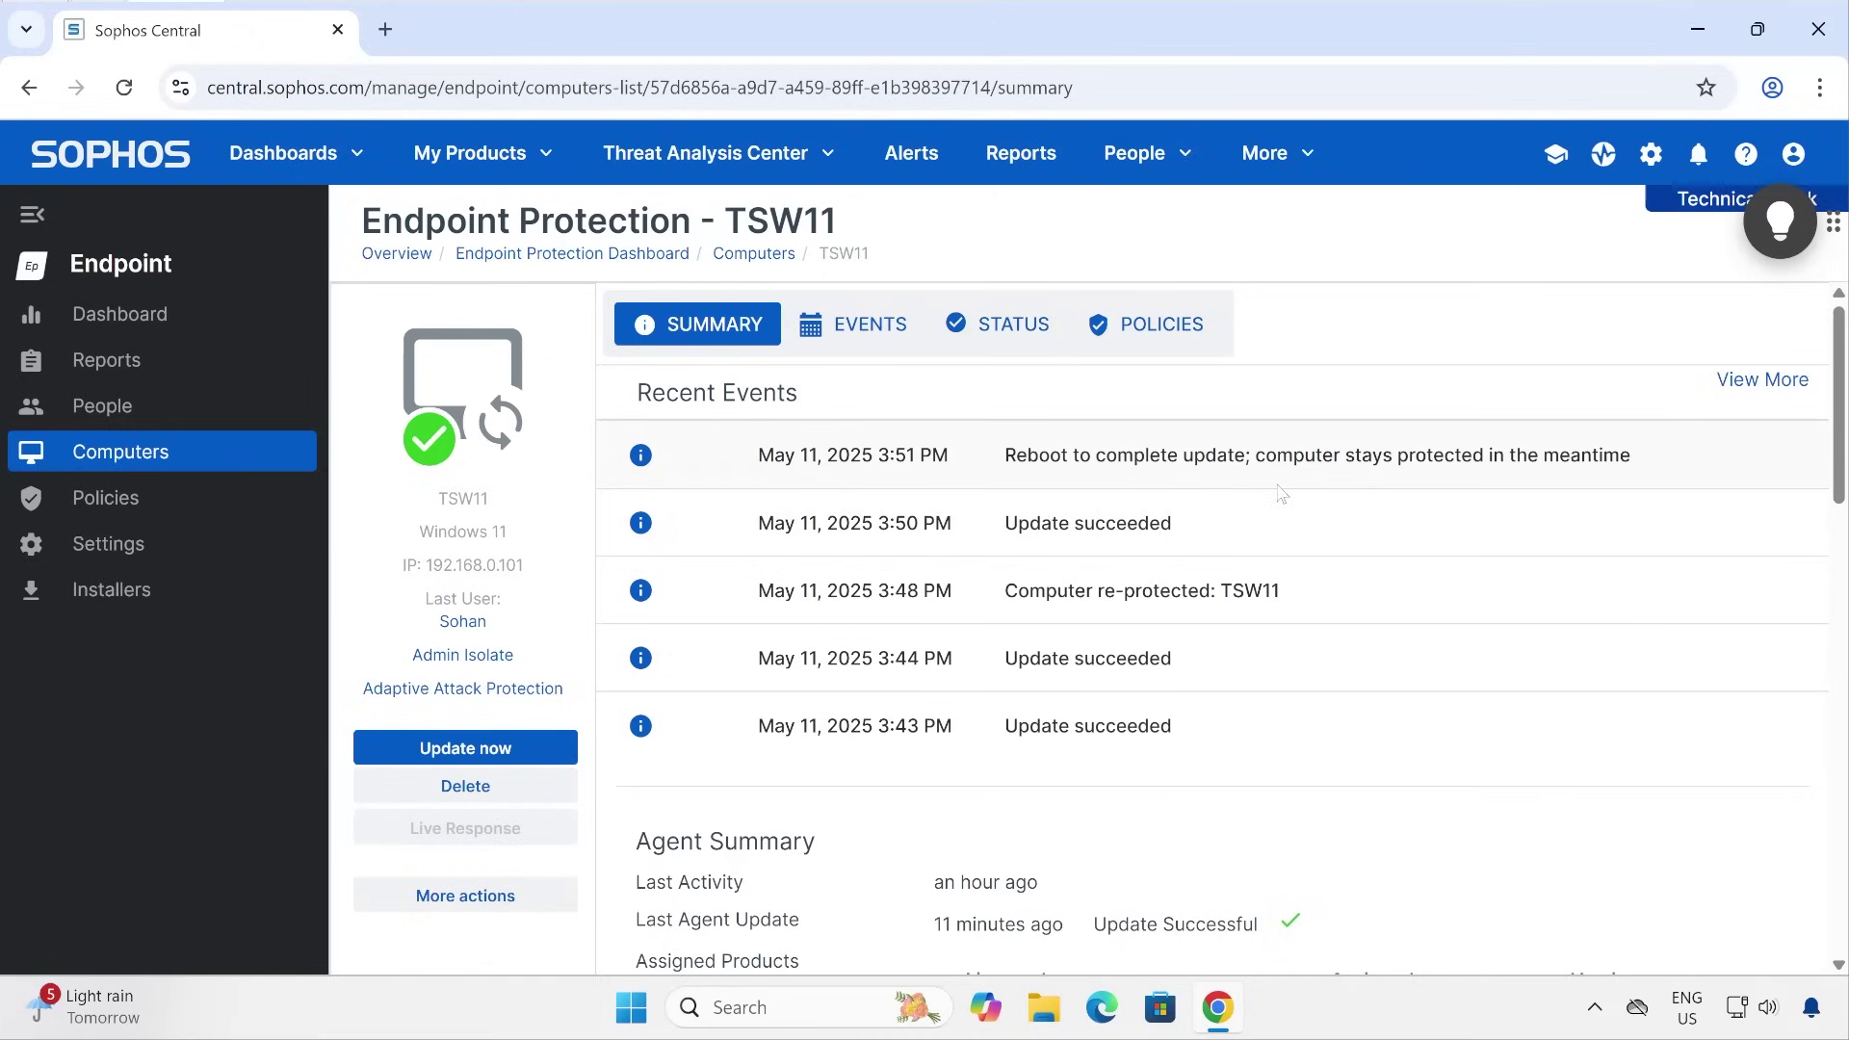
scroll(1283, 488, "down", 5)
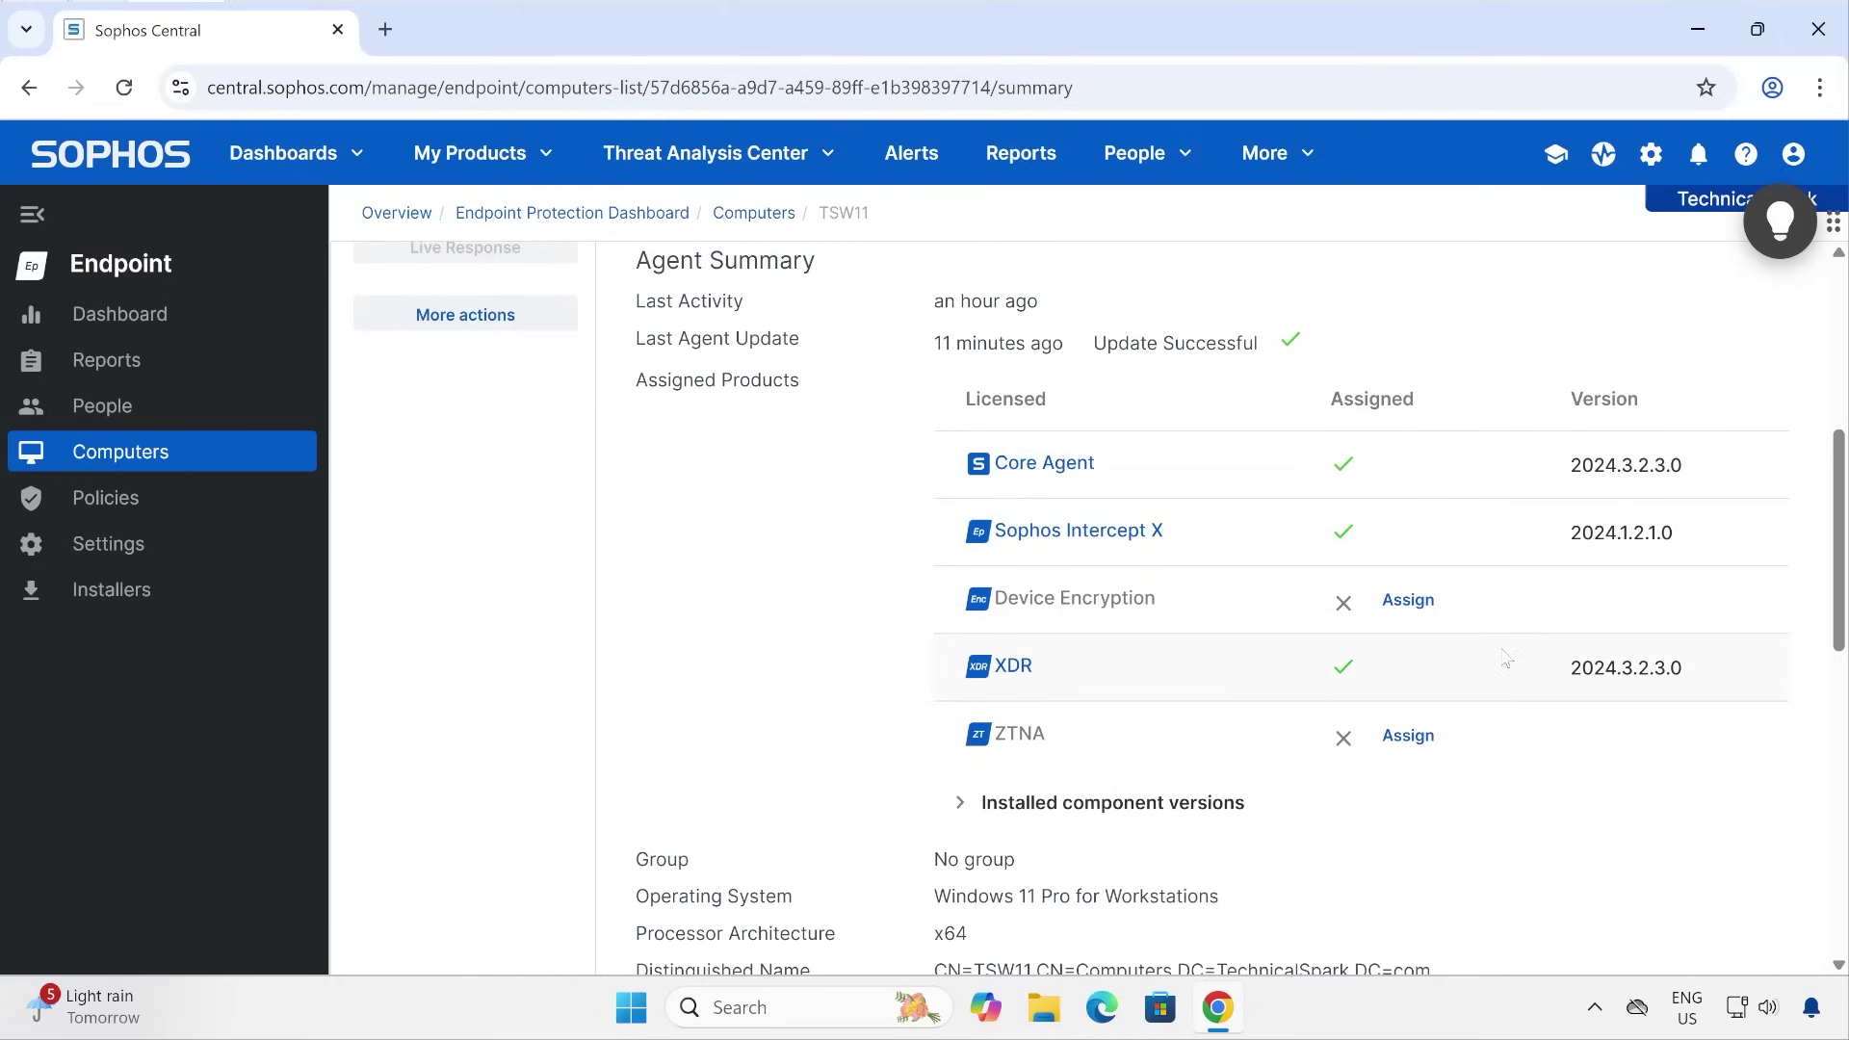
left_click_drag(1038, 676, 994, 668)
scroll(798, 652, "up", 6)
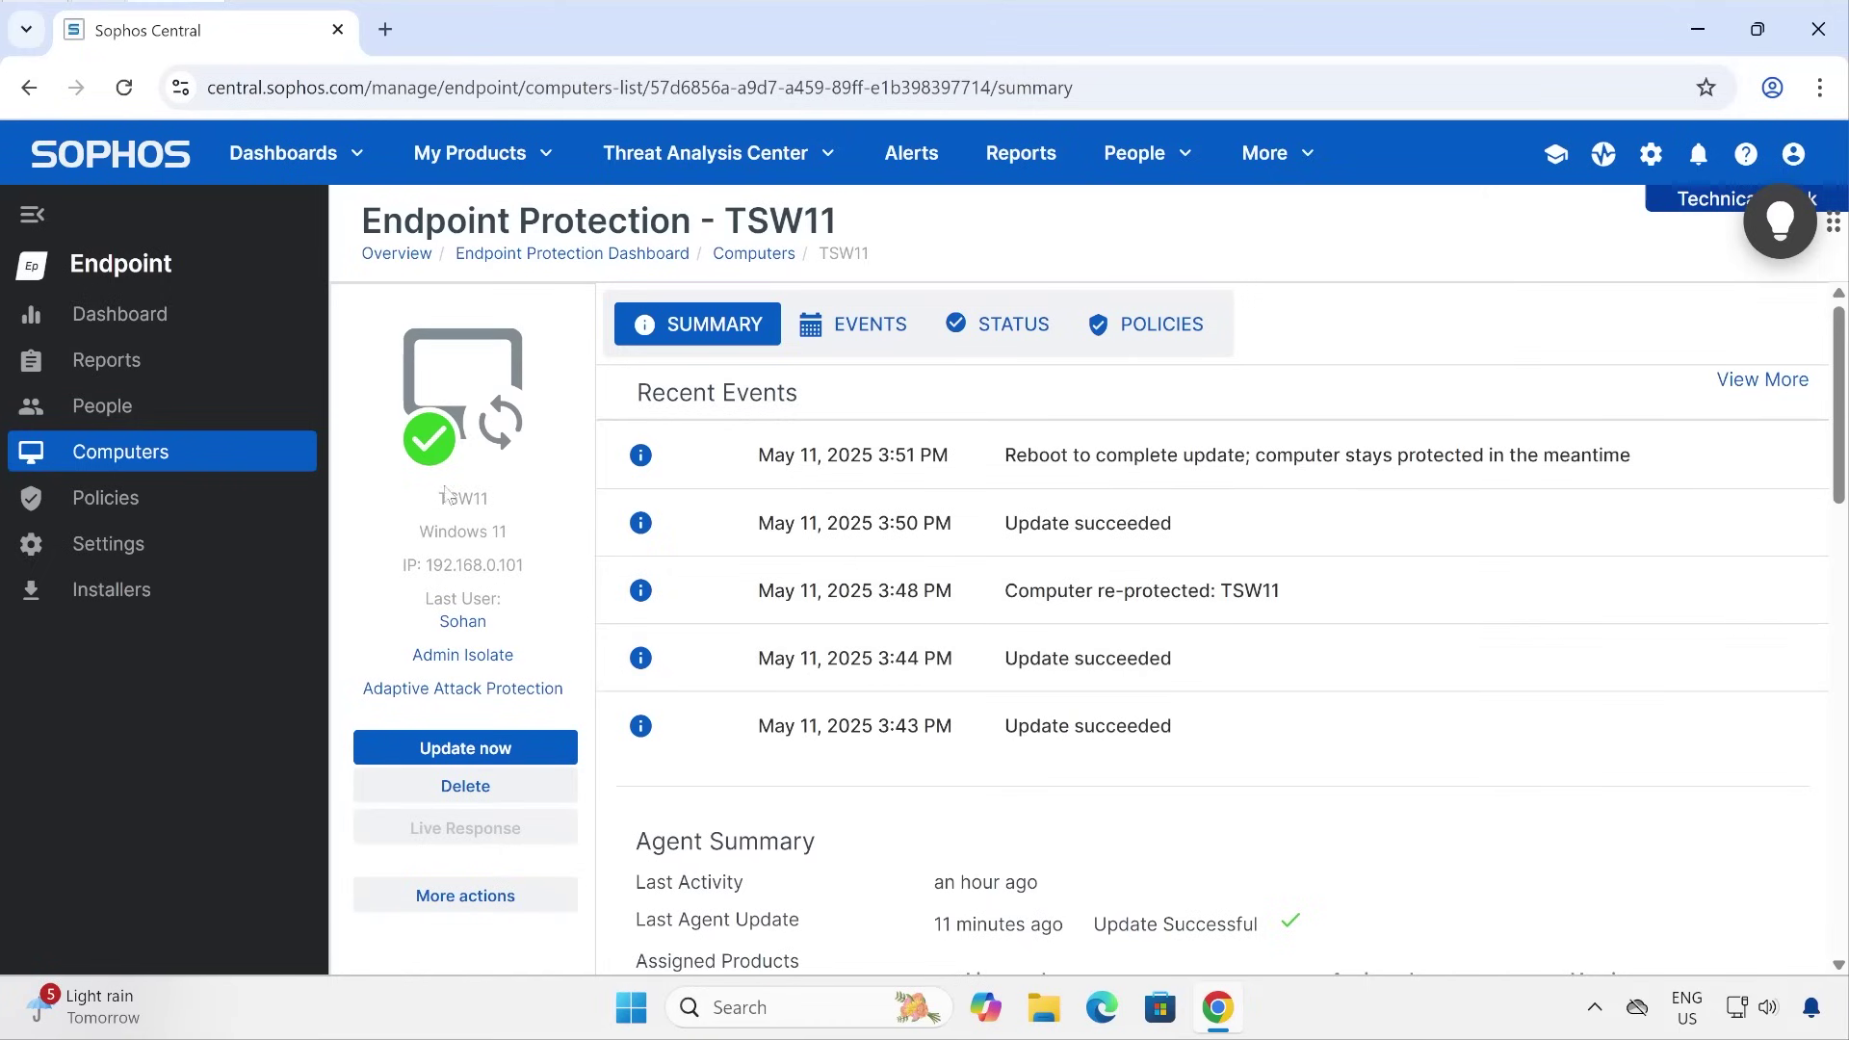
left_click_drag(433, 501, 488, 501)
left_click_drag(725, 220, 838, 221)
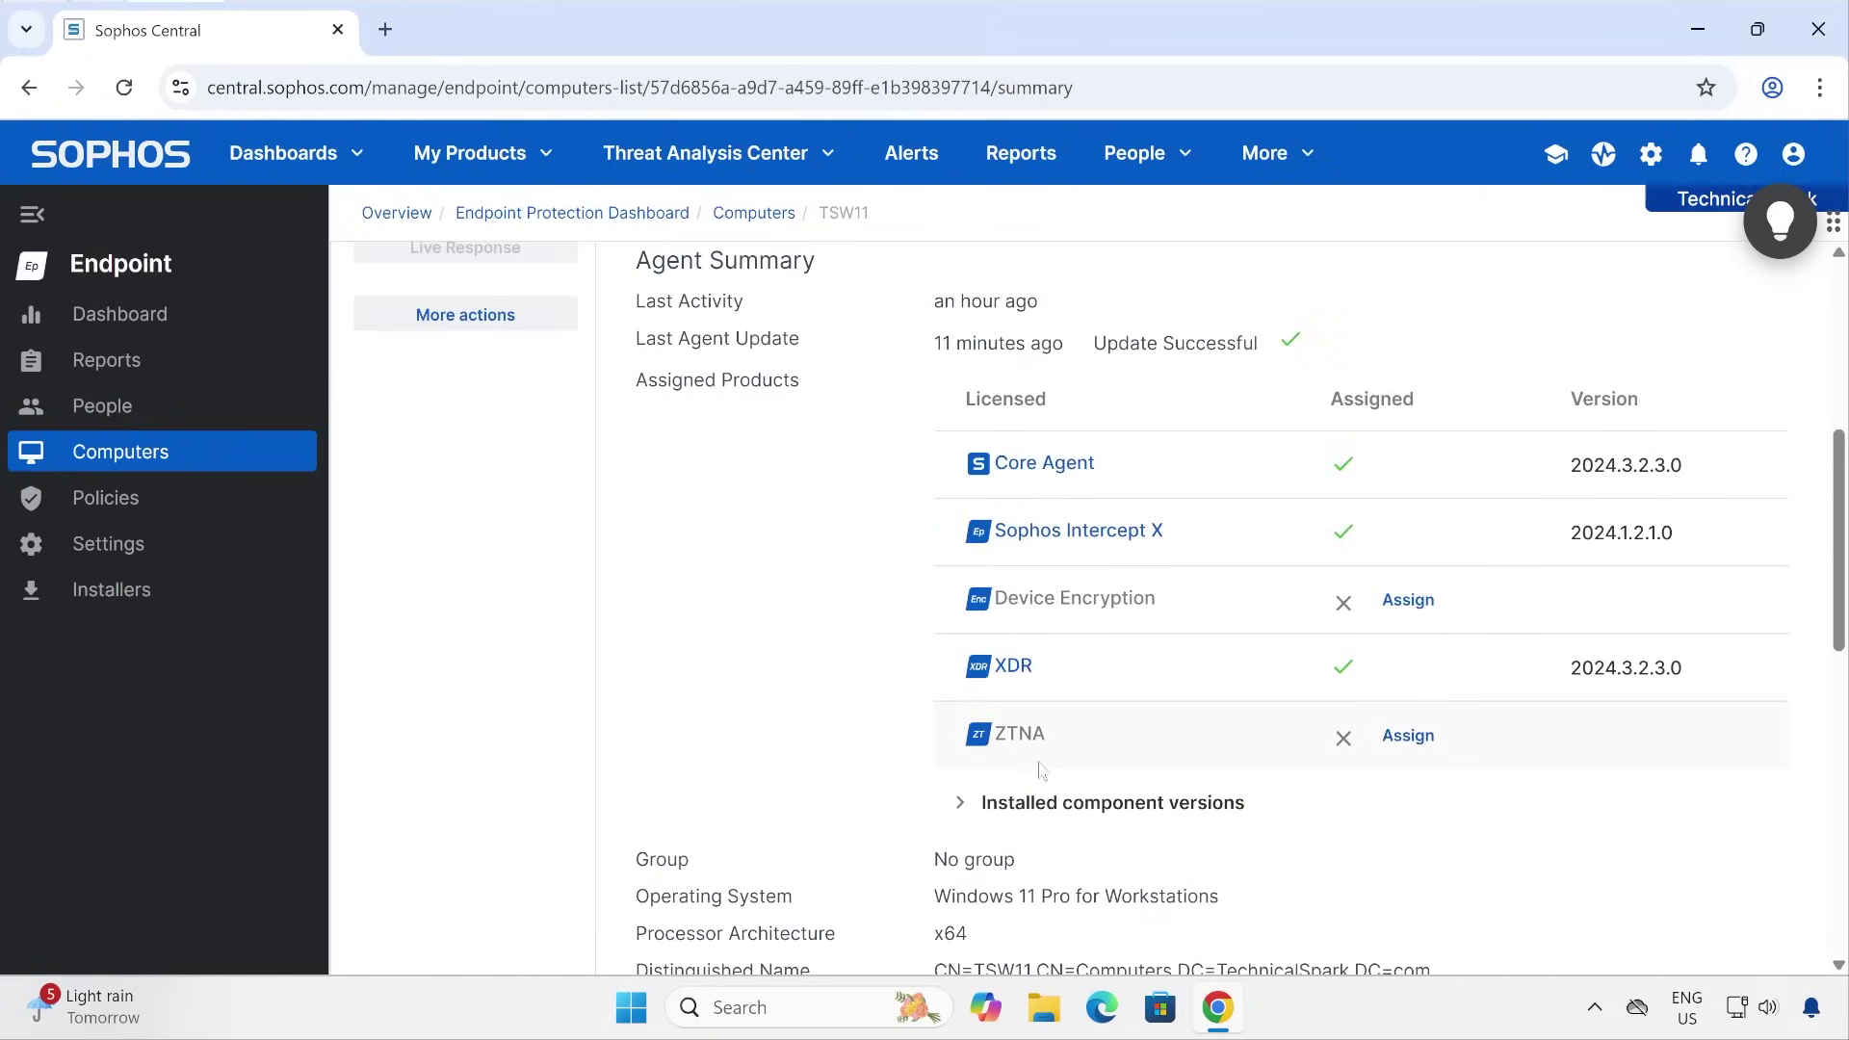
left_click_drag(1137, 678, 952, 686)
left_click_drag(1180, 536, 947, 552)
left_click_drag(1148, 478, 992, 478)
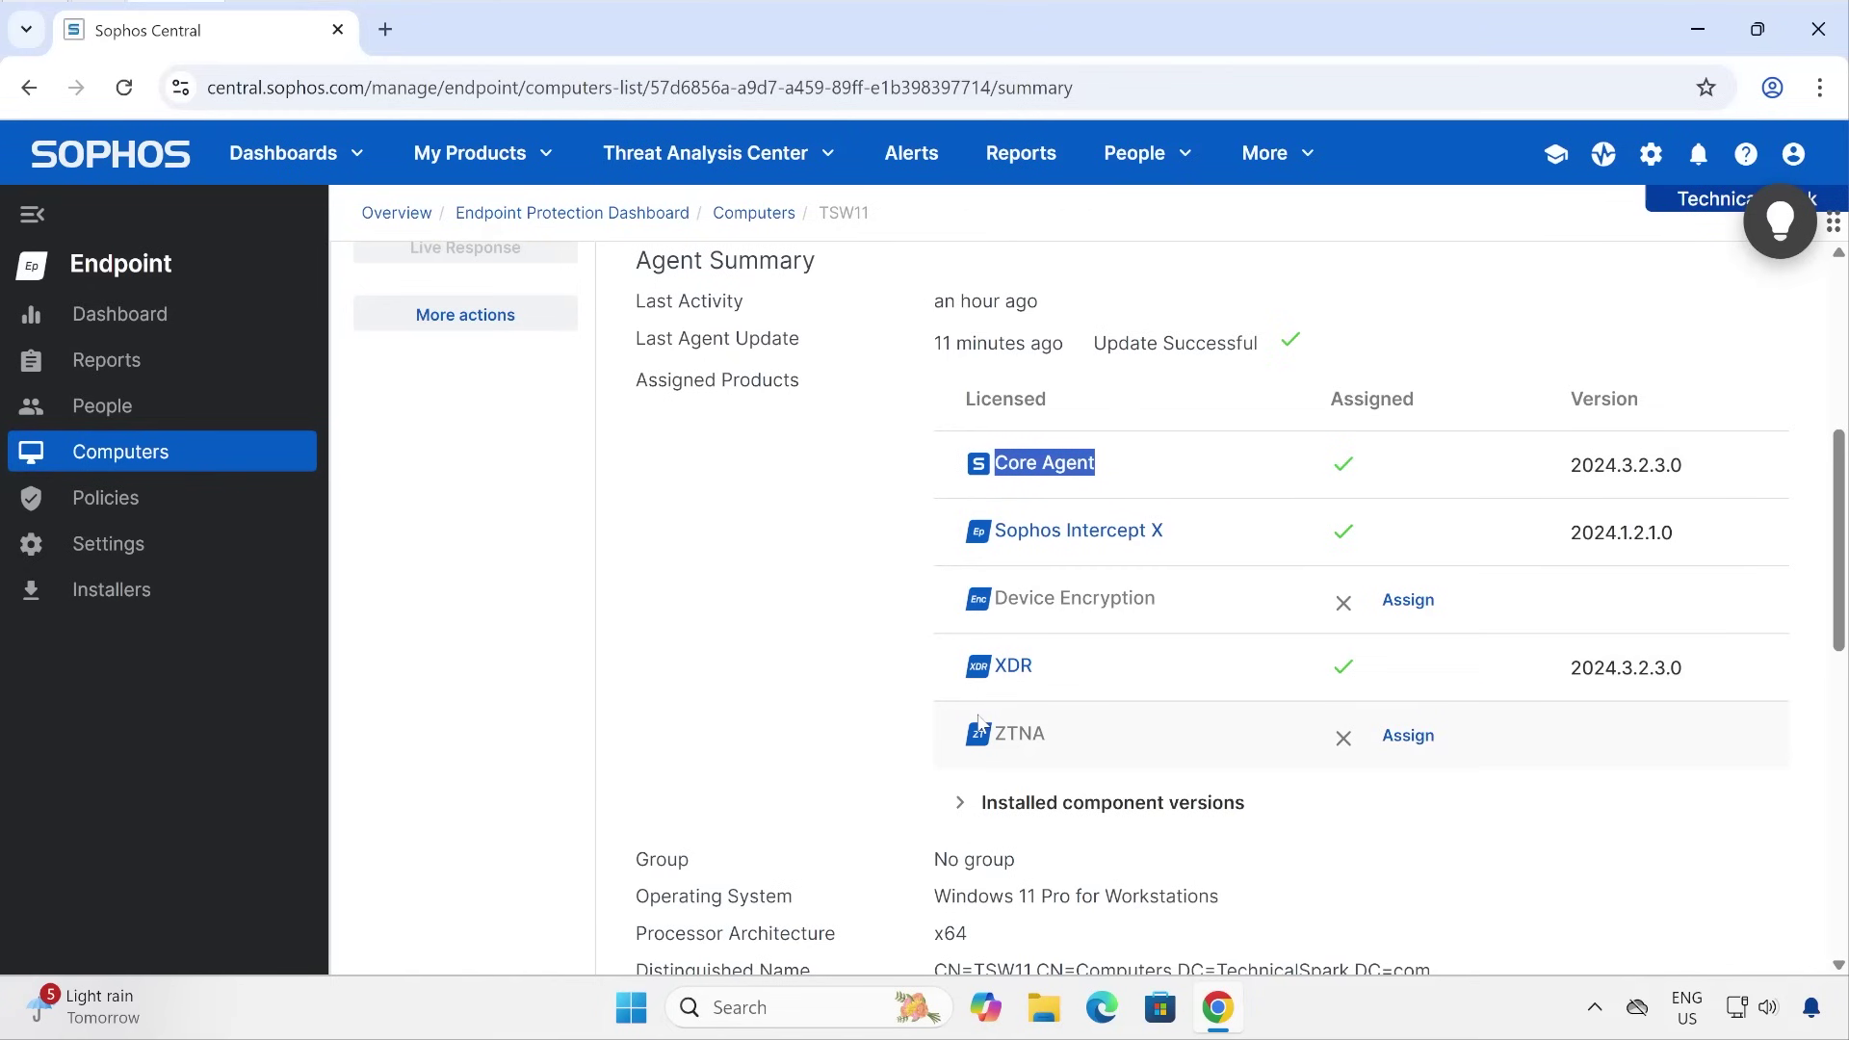
Examine the rest of TSW11's summary, covering system details, Tamper Protection, Windows Firewall and Sophos Diagnostic Utility.
scroll(819, 578, "up", 5)
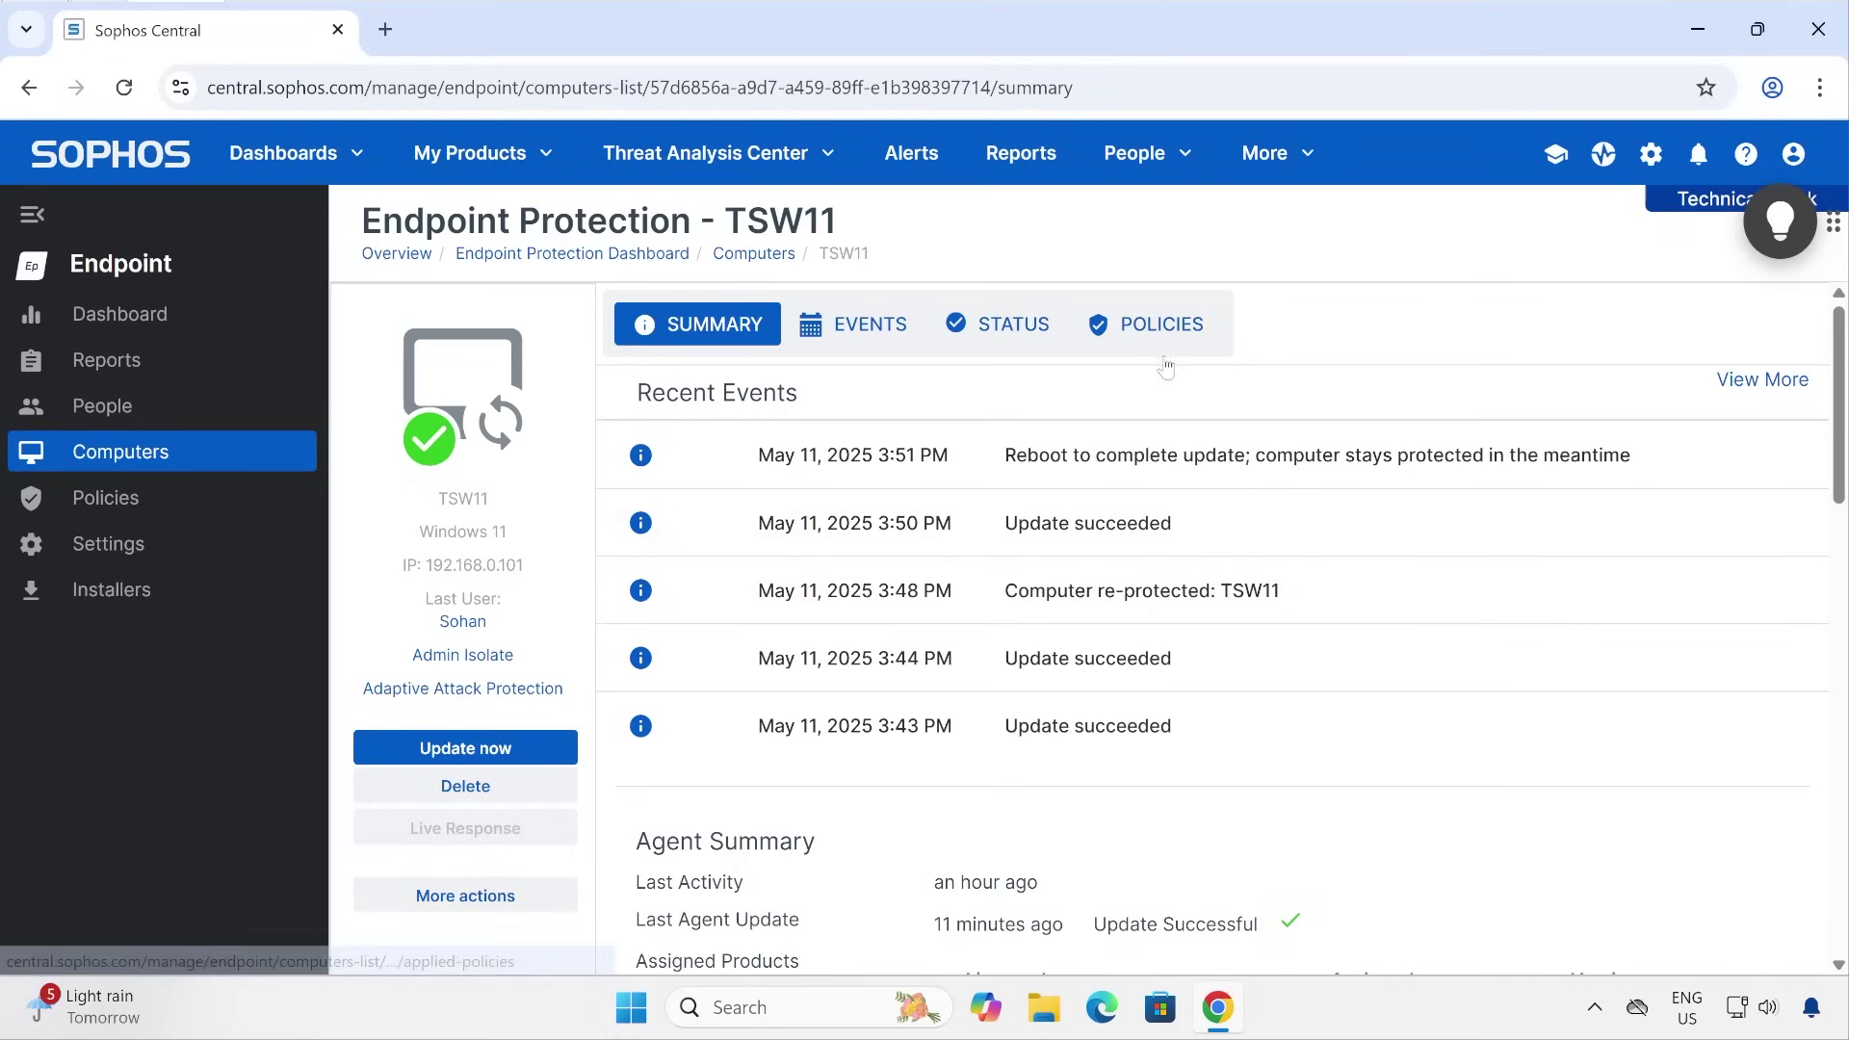
scroll(1094, 726, "down", 5)
scroll(1094, 726, "down", 4)
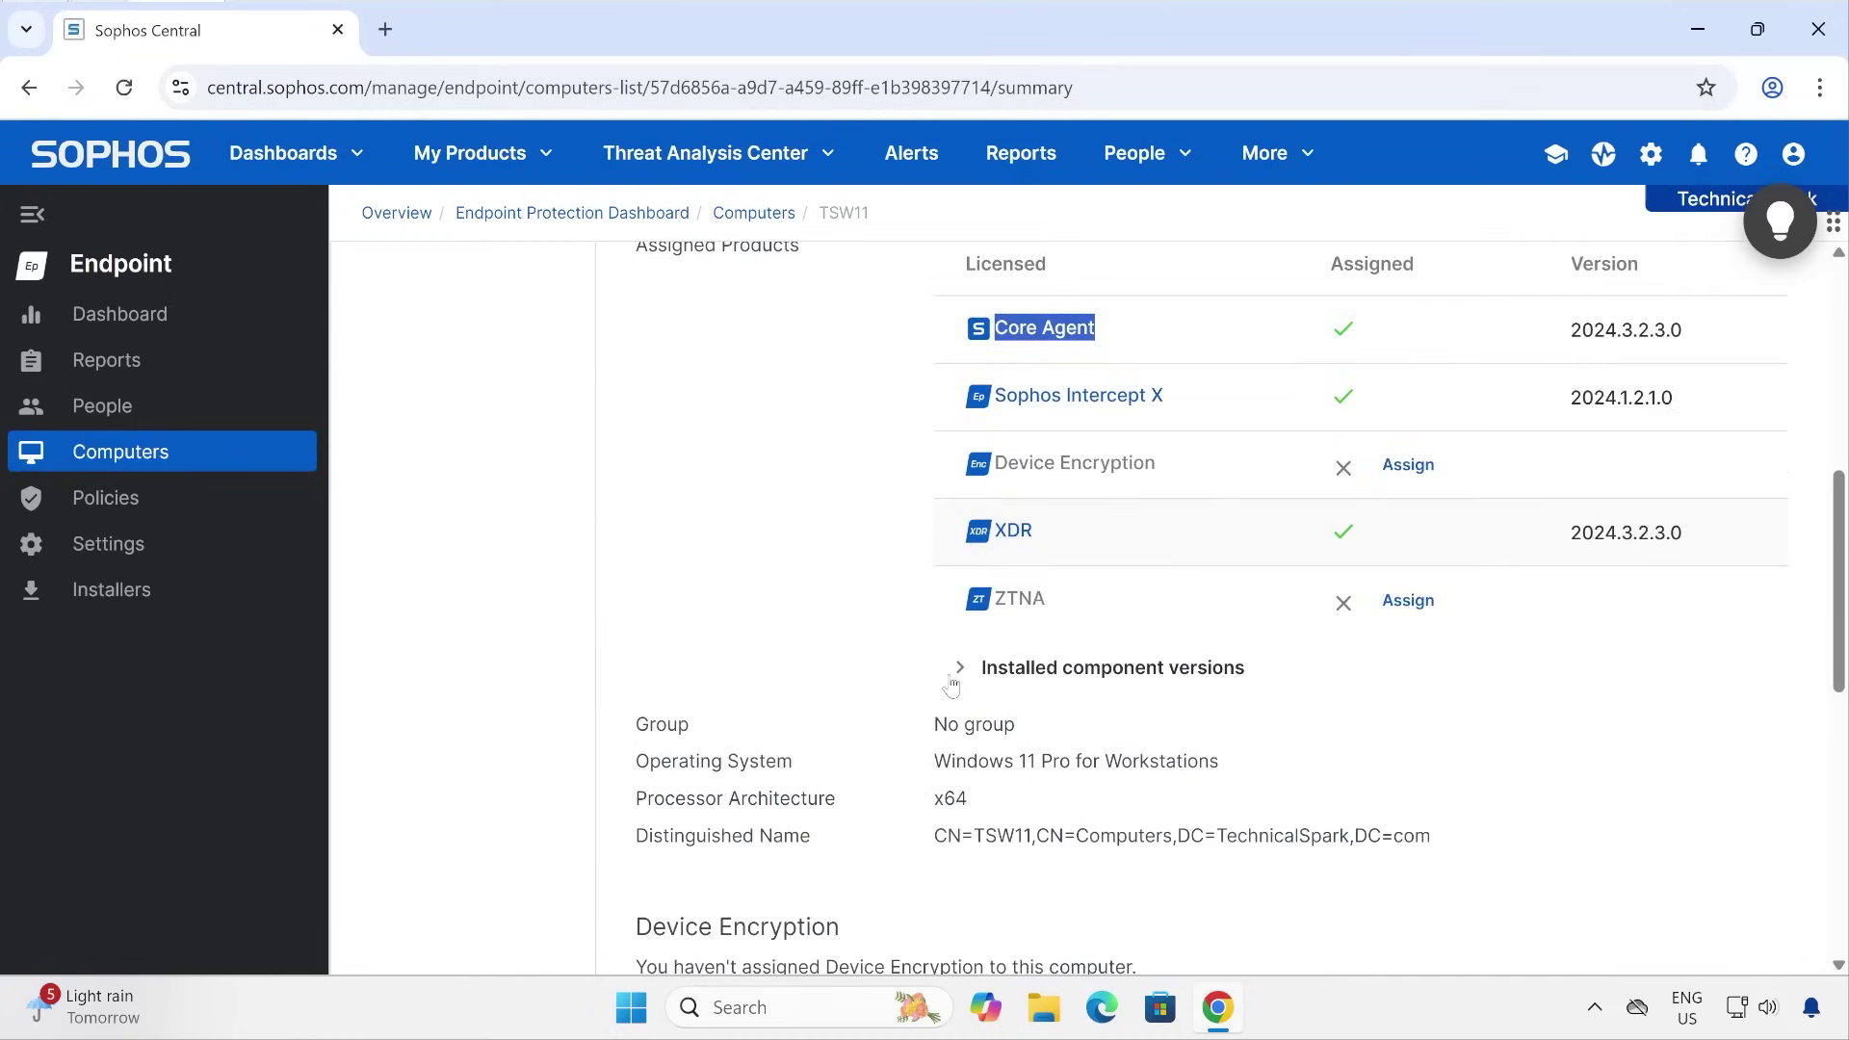
scroll(963, 756, "down", 3)
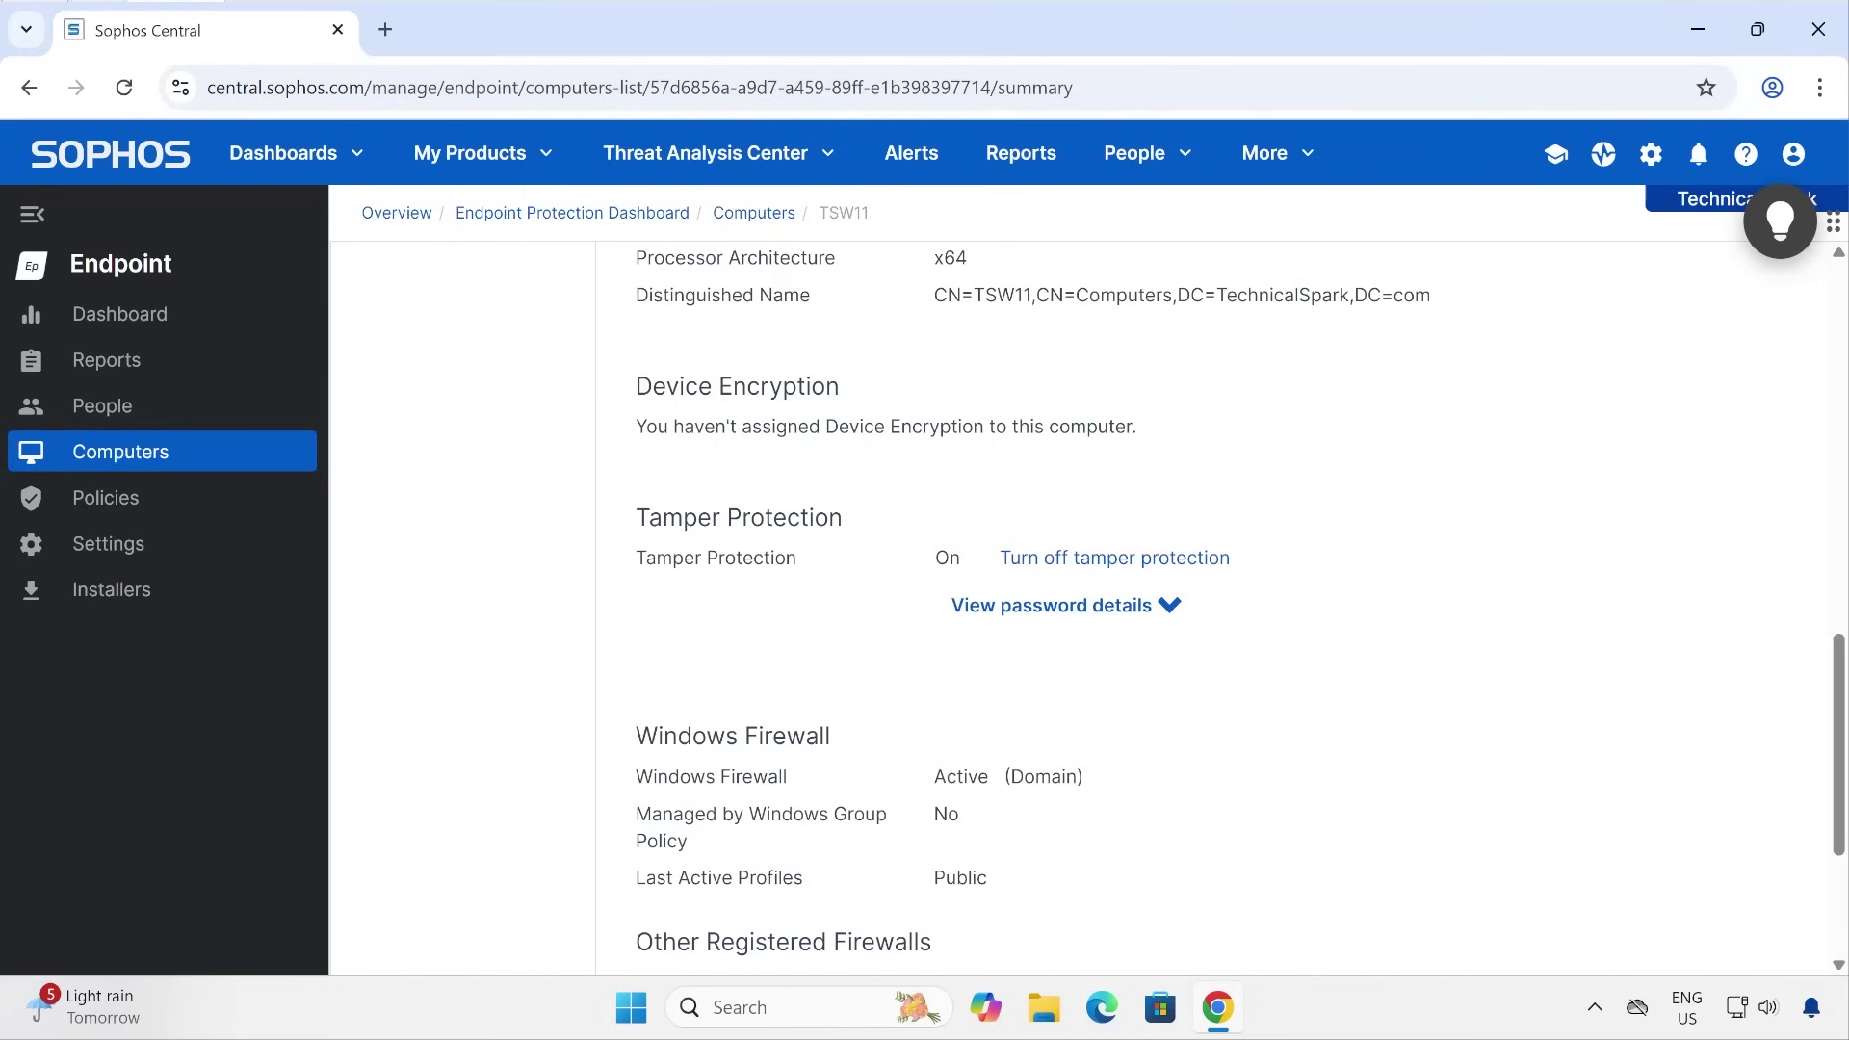
scroll(819, 476, "down", 3)
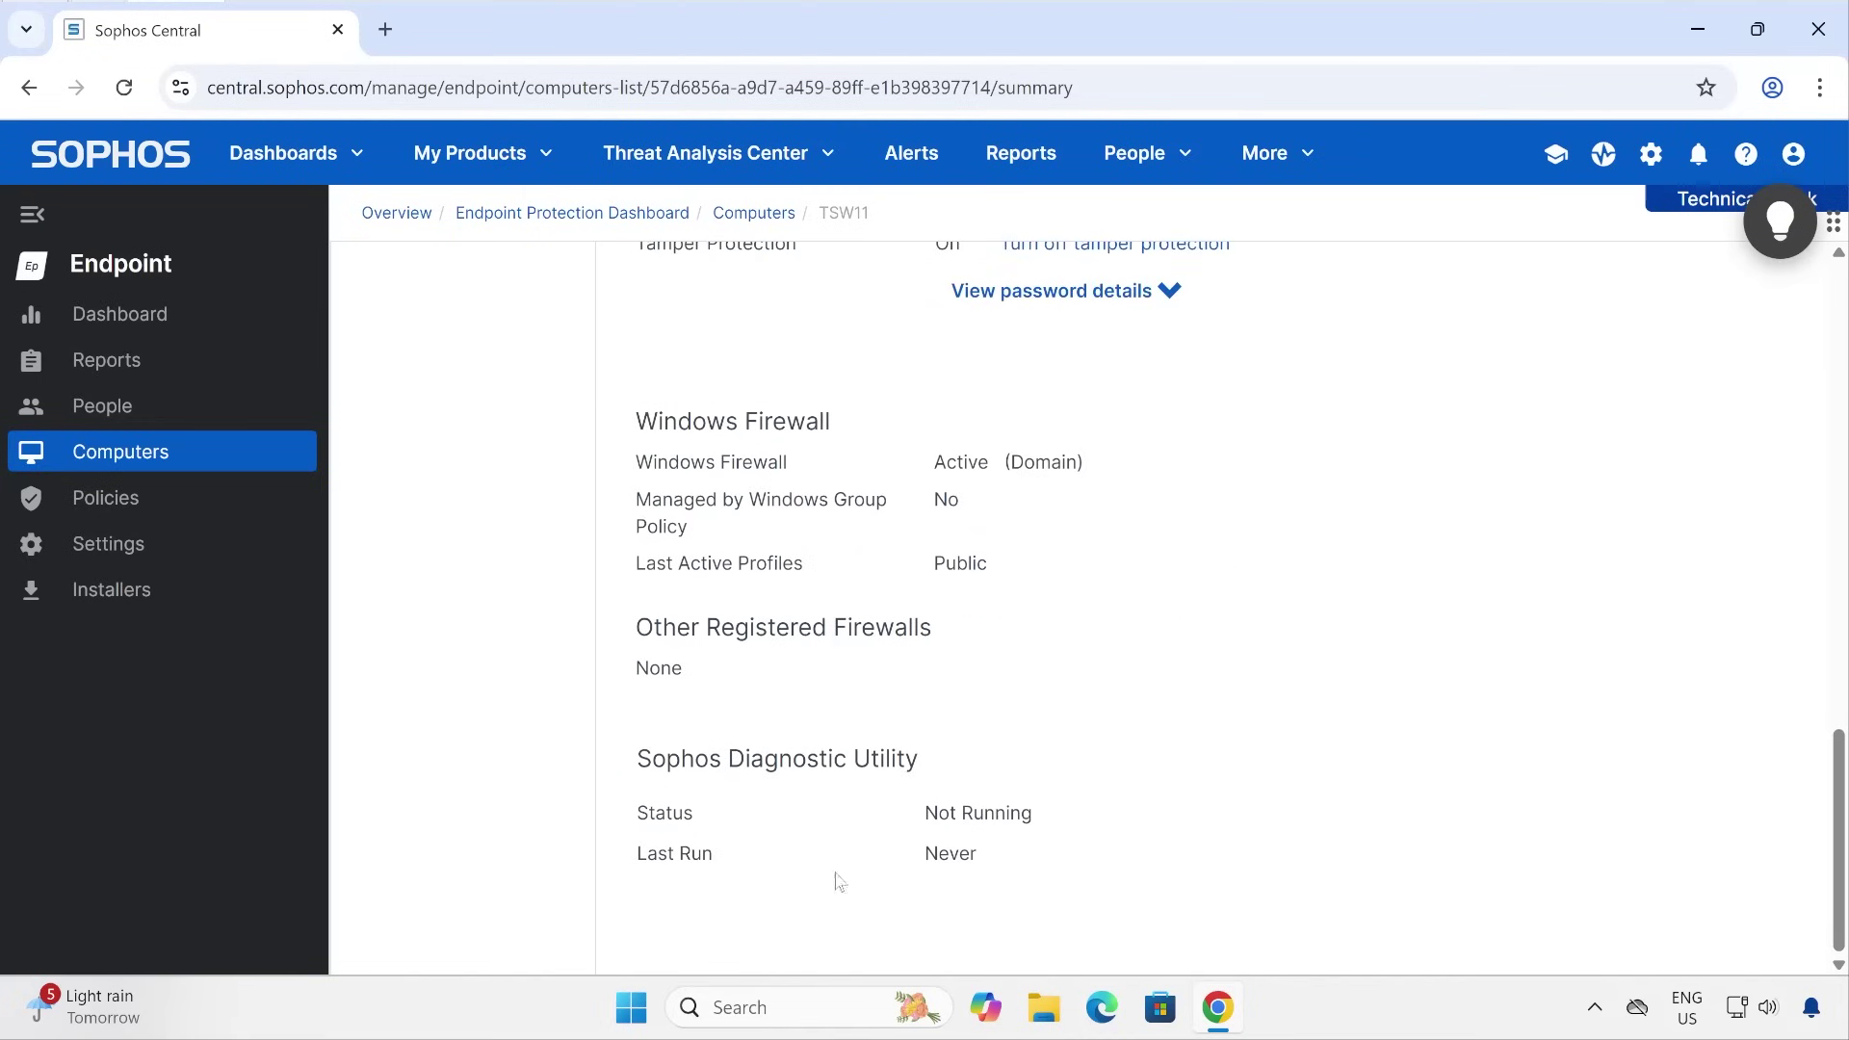
scroll(1133, 688, "up", 7)
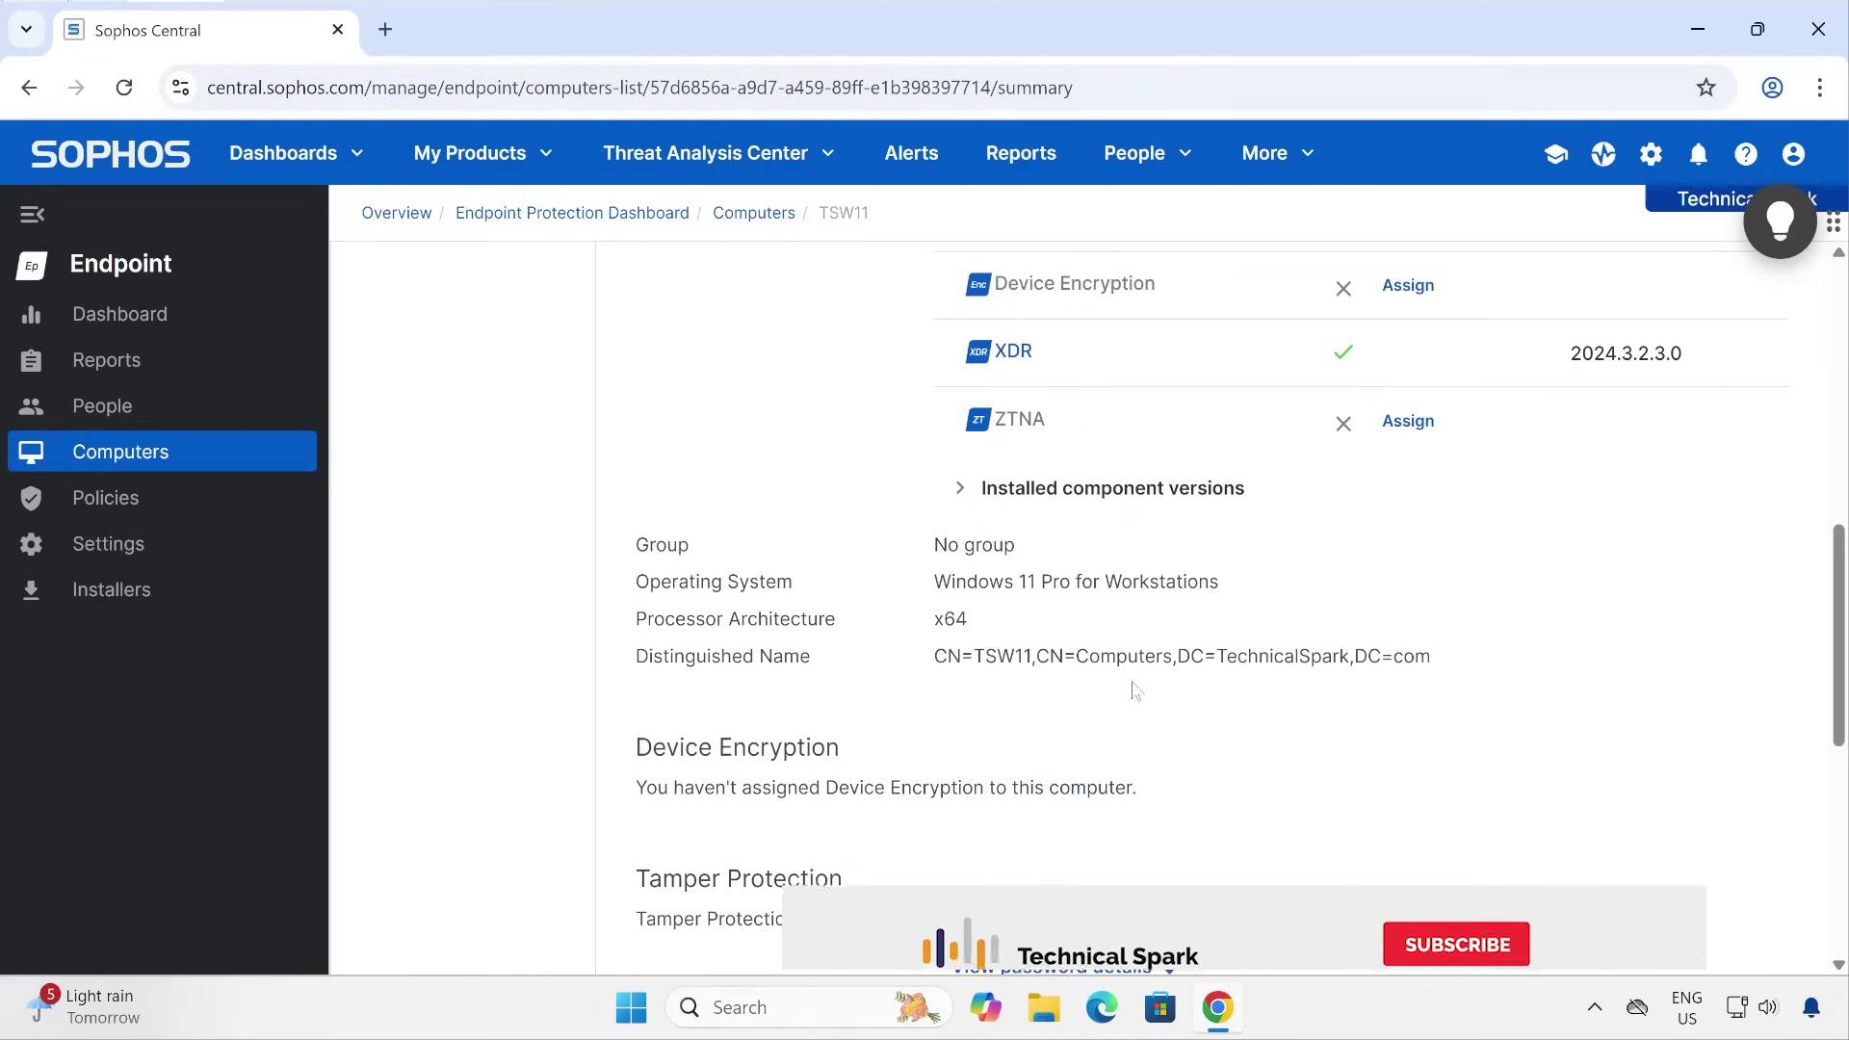
scroll(1133, 687, "up", 6)
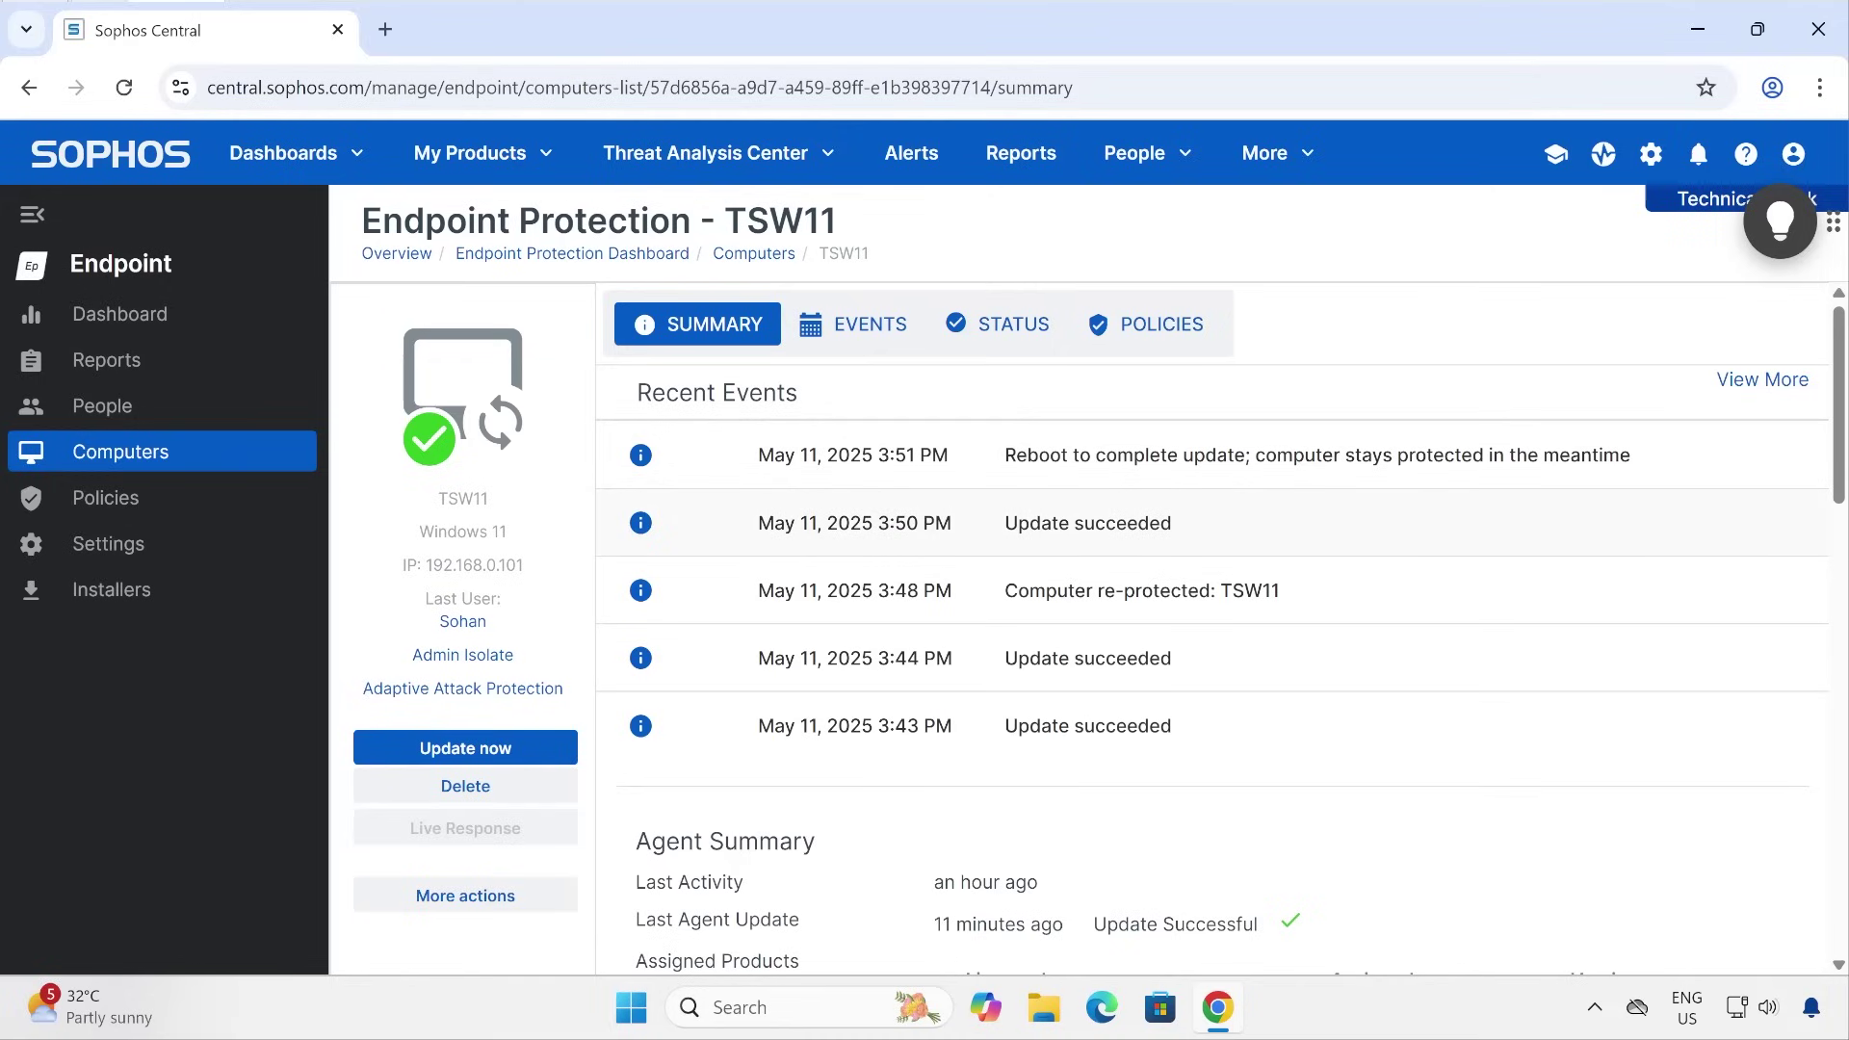
Revisit the endpoint installers page and return to the list of managed computers.
left_click(90, 583)
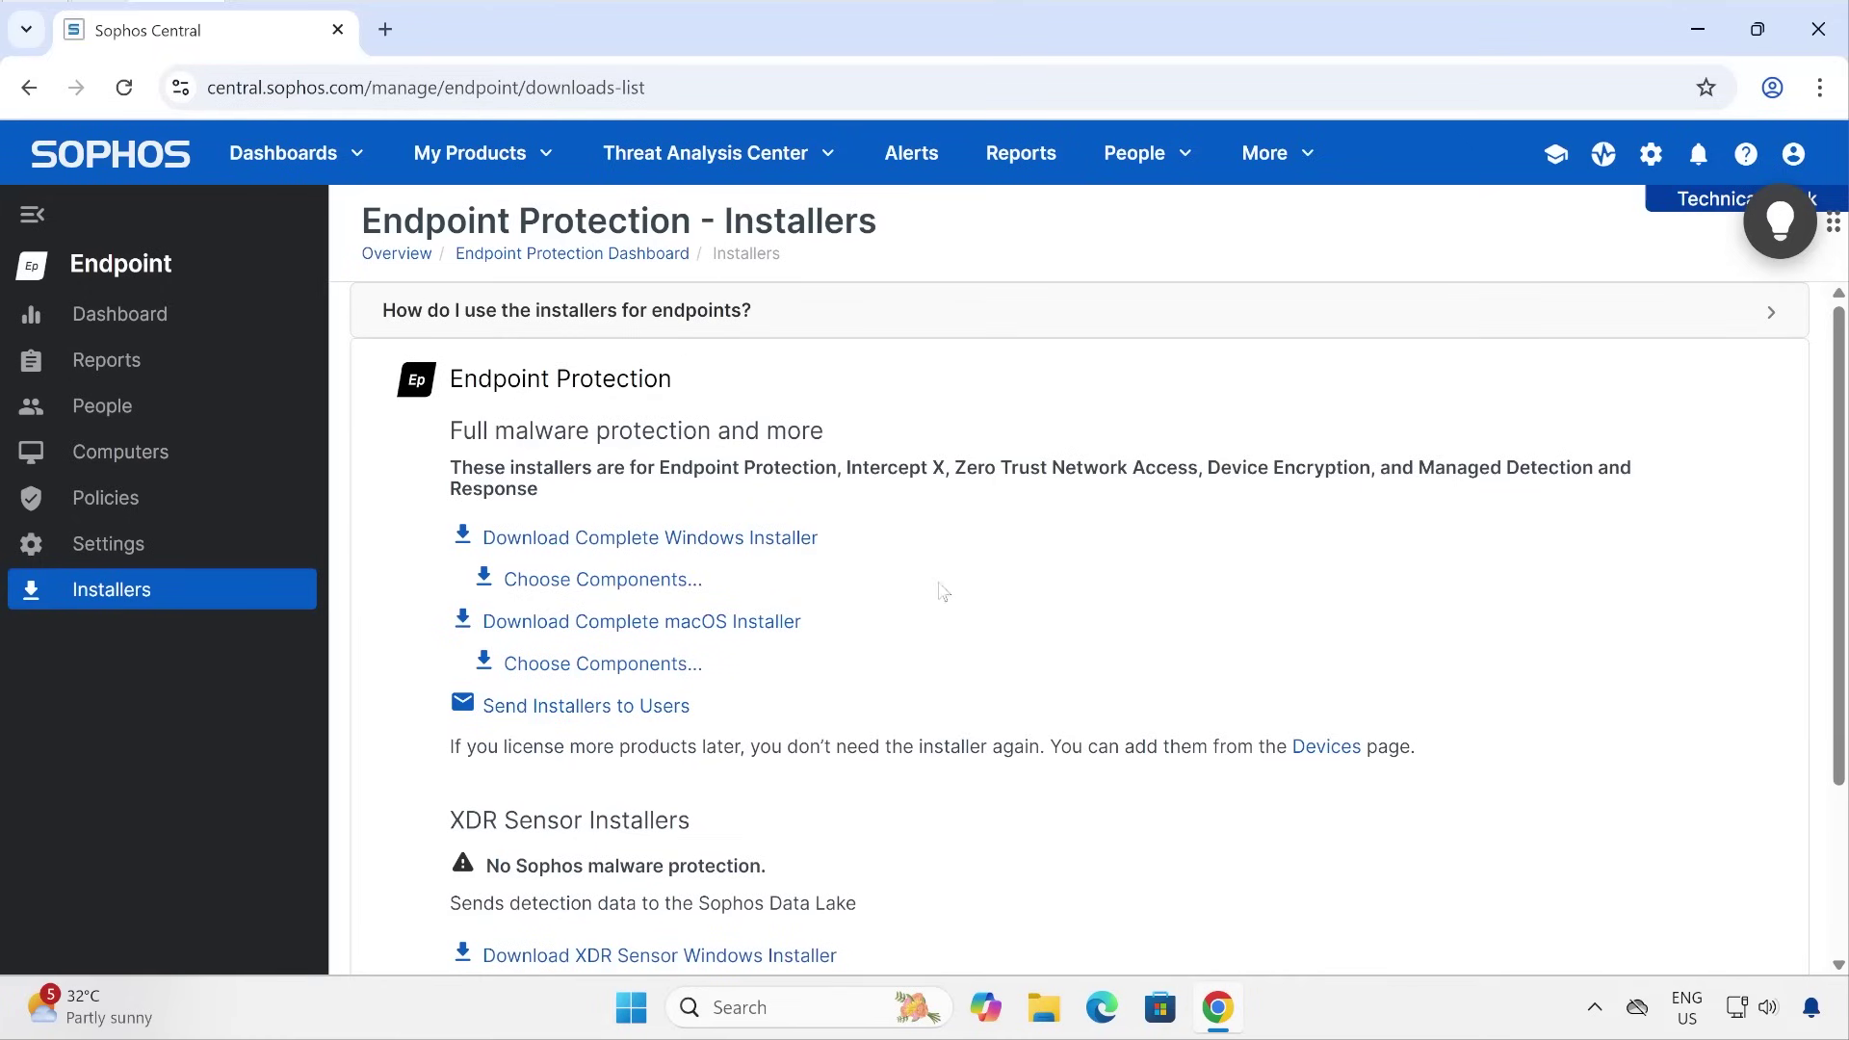
left_click(240, 451)
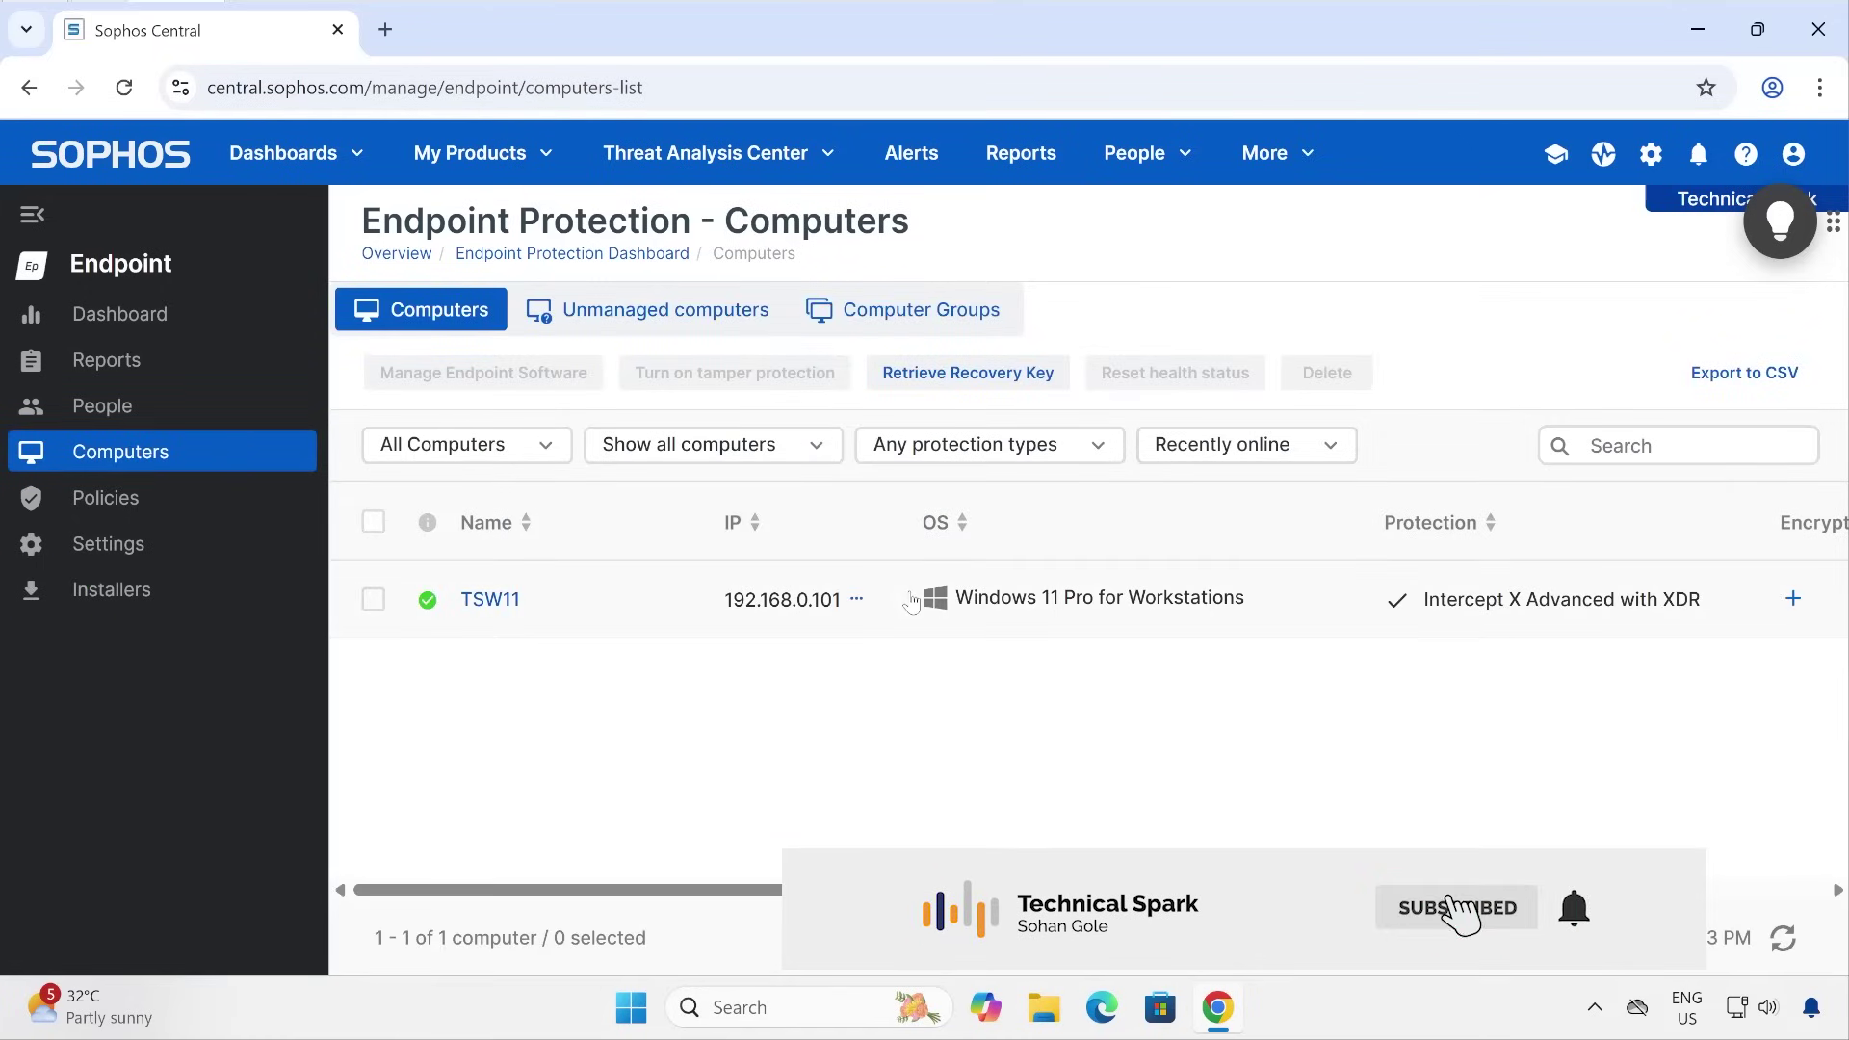